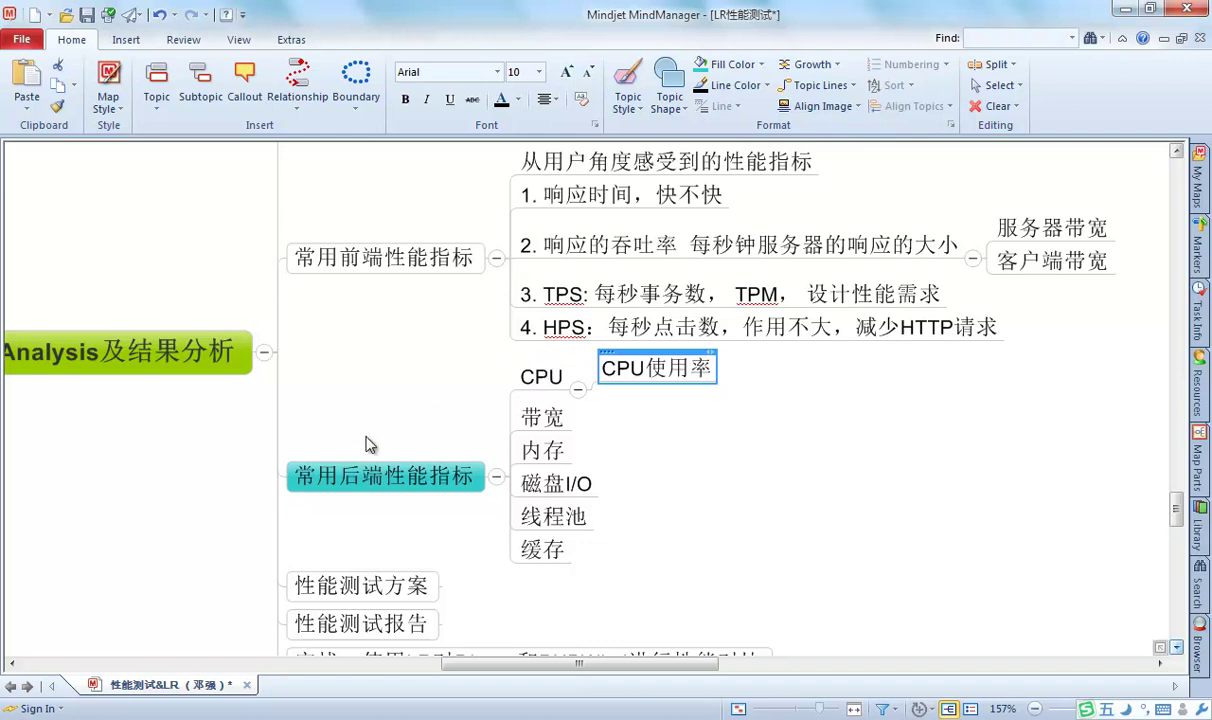
Open the computer's advanced system settings and show the Processor scheduling options within Performance Options
{"action": "key", "text": "super"}
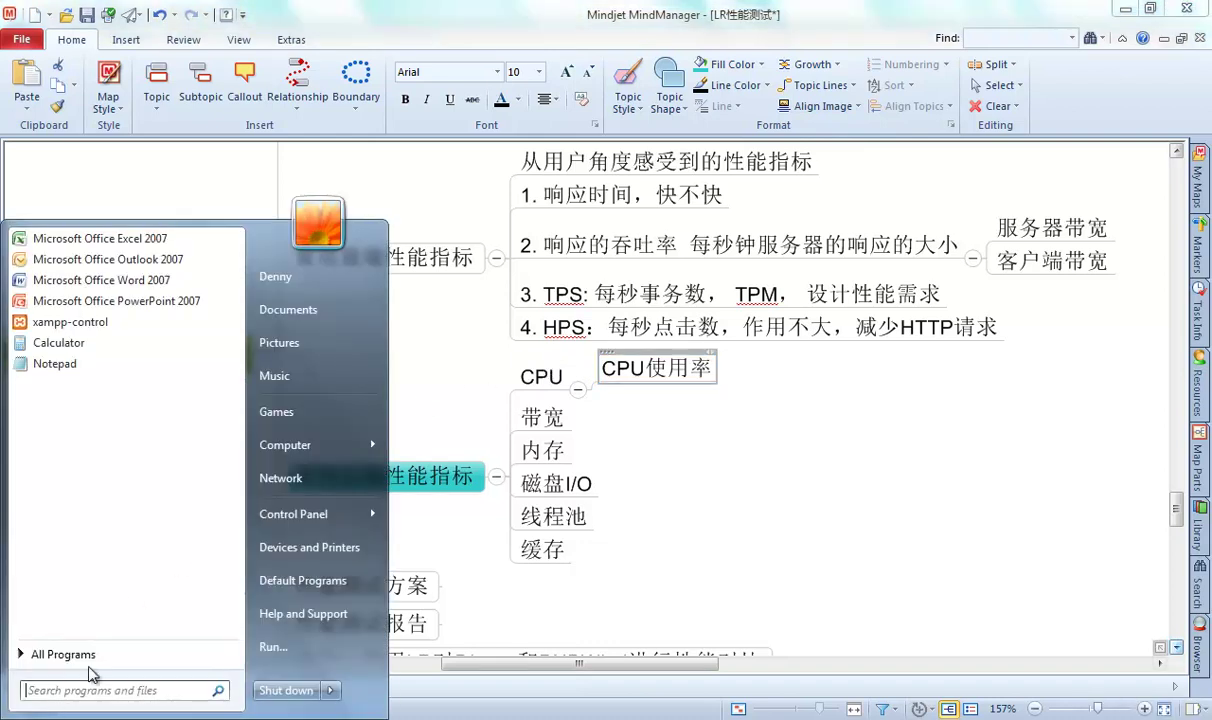
{"action": "right_click", "coordinate": [301, 449]}
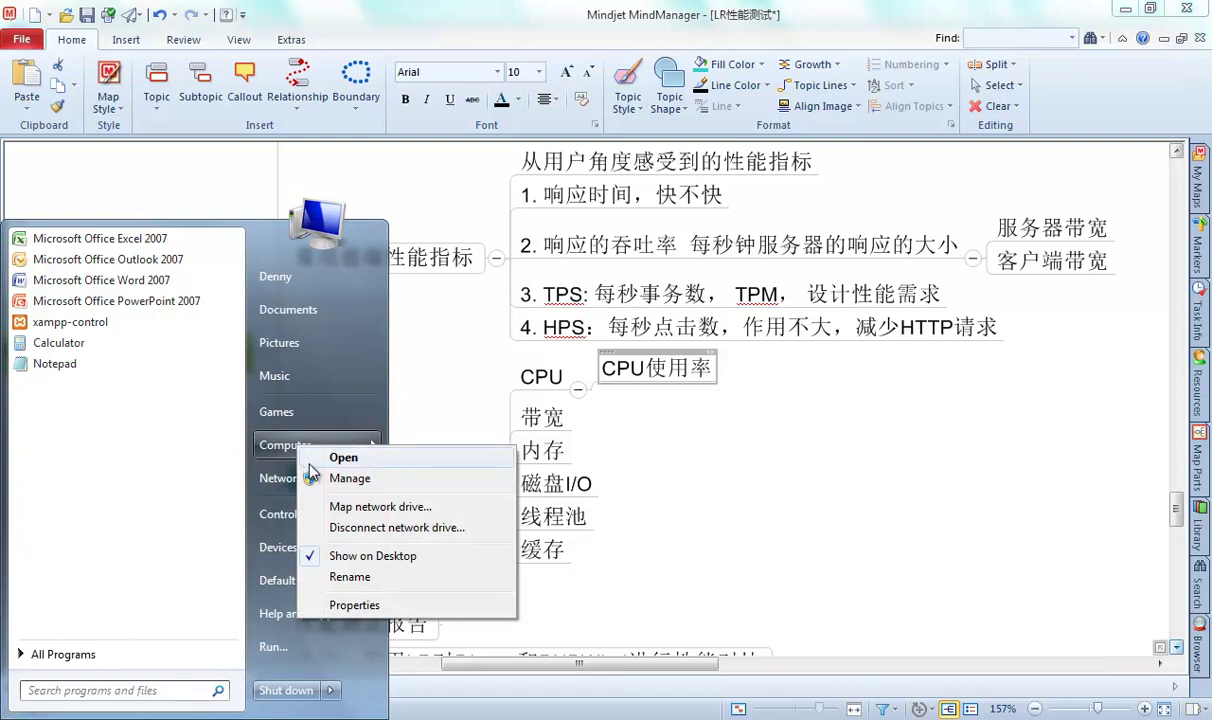
{"action": "left_click", "coordinate": [345, 604]}
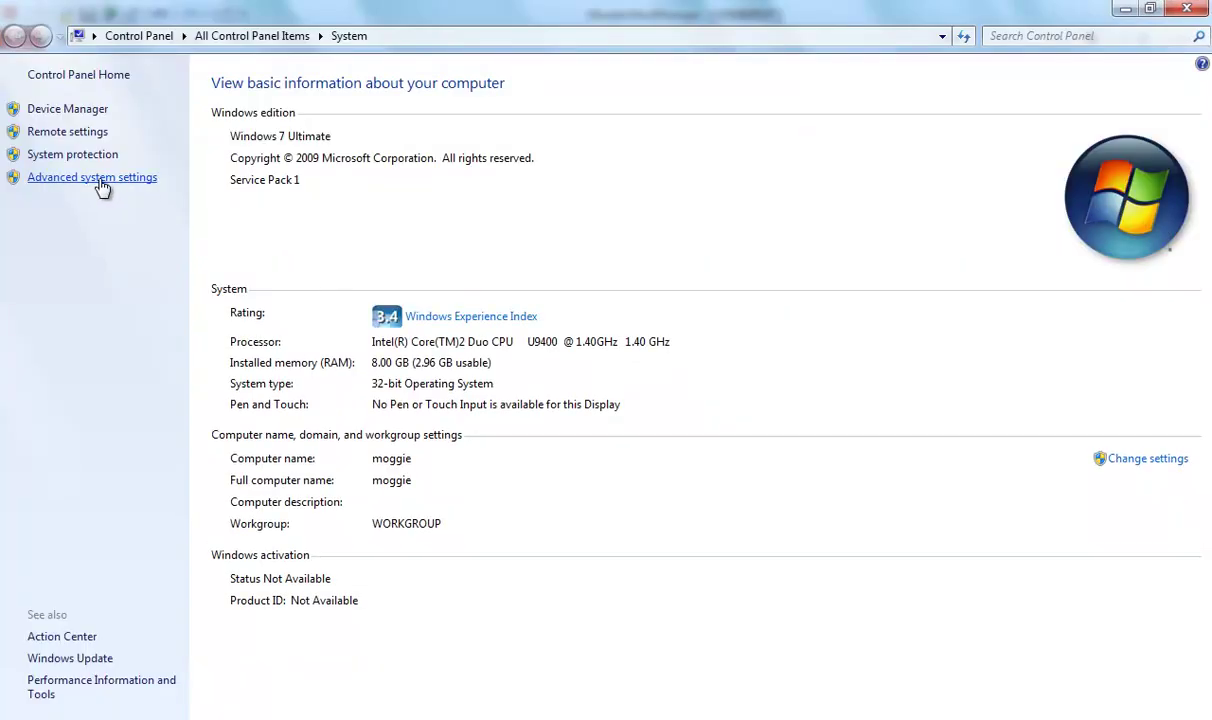
{"action": "left_click", "coordinate": [100, 188]}
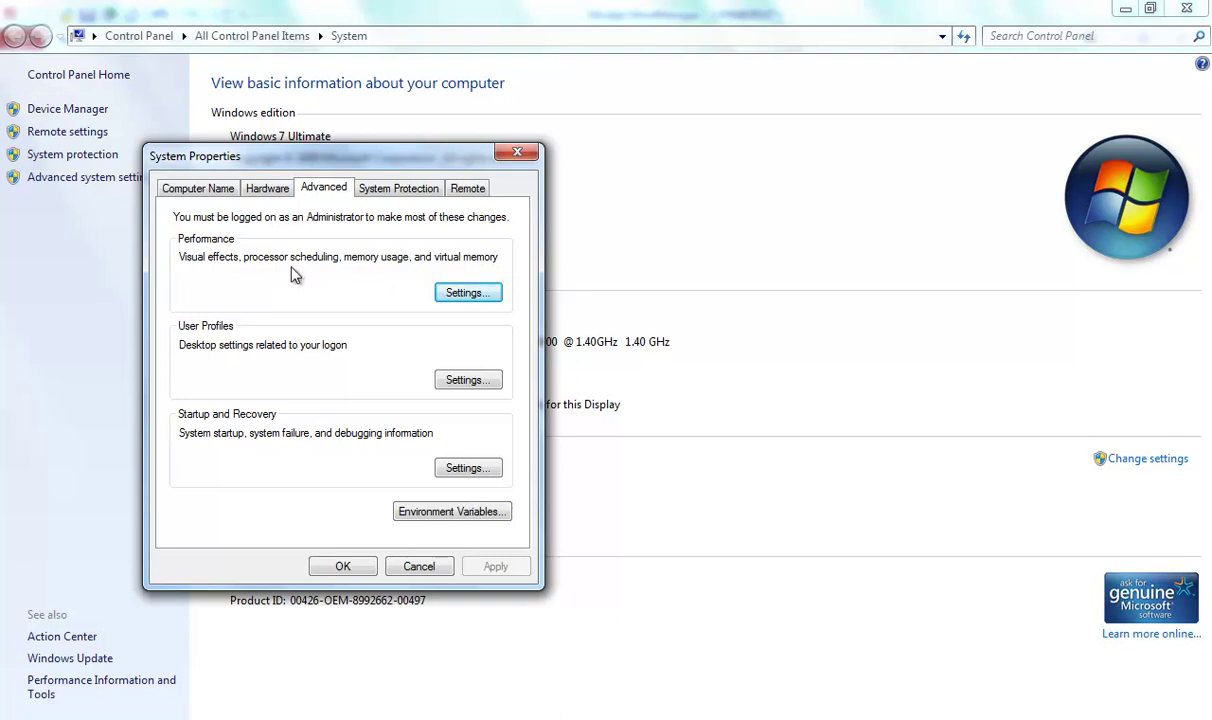
{"action": "left_click", "coordinate": [462, 292]}
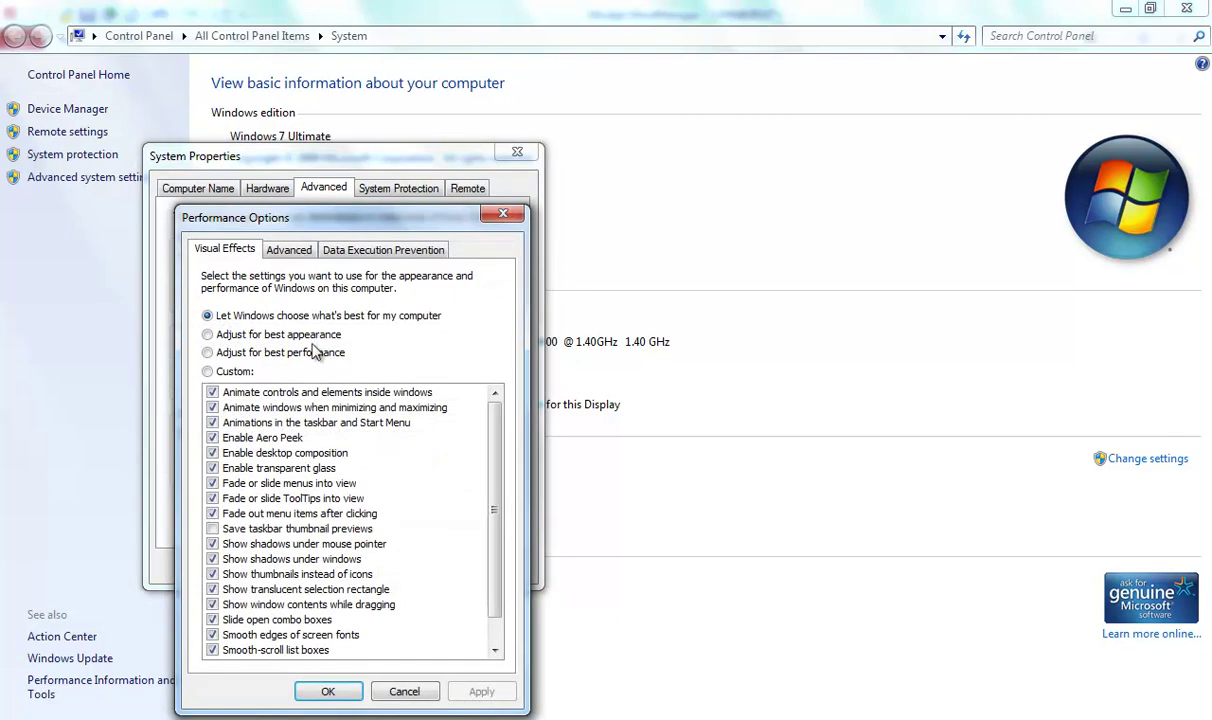
{"action": "left_click_drag", "start_coordinate": [297, 217], "coordinate": [358, 169]}
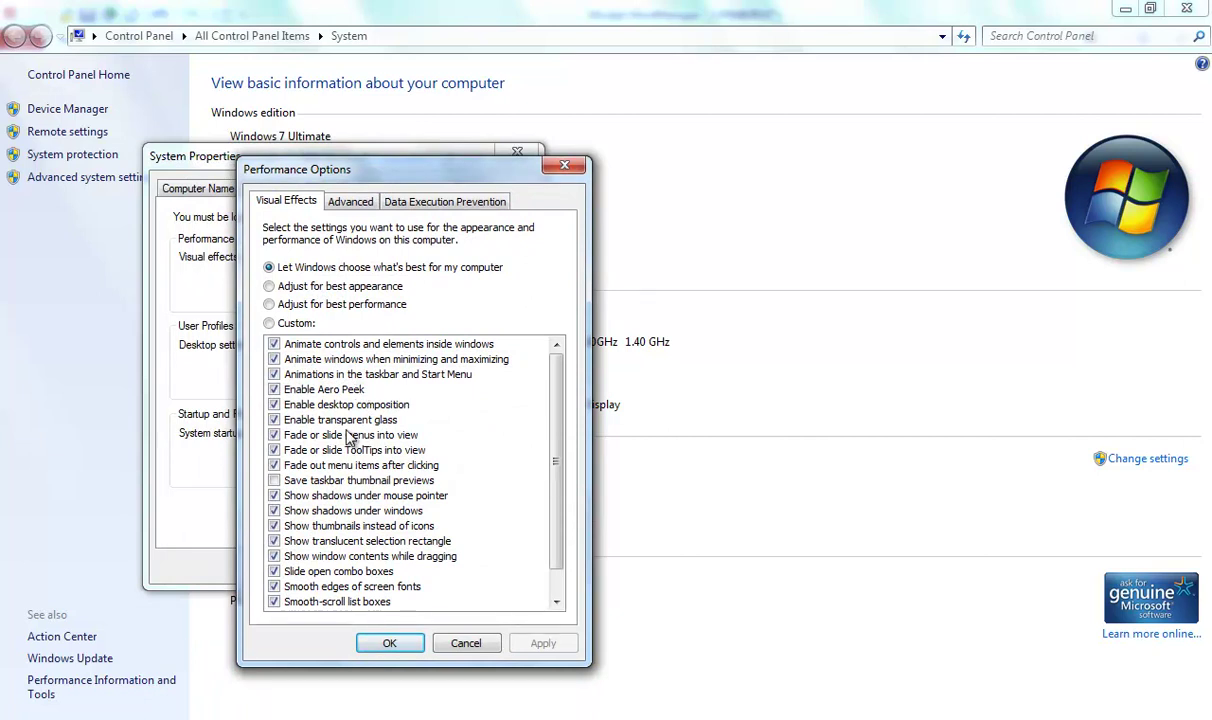
{"action": "left_click_drag", "start_coordinate": [356, 181], "coordinate": [690, 142]}
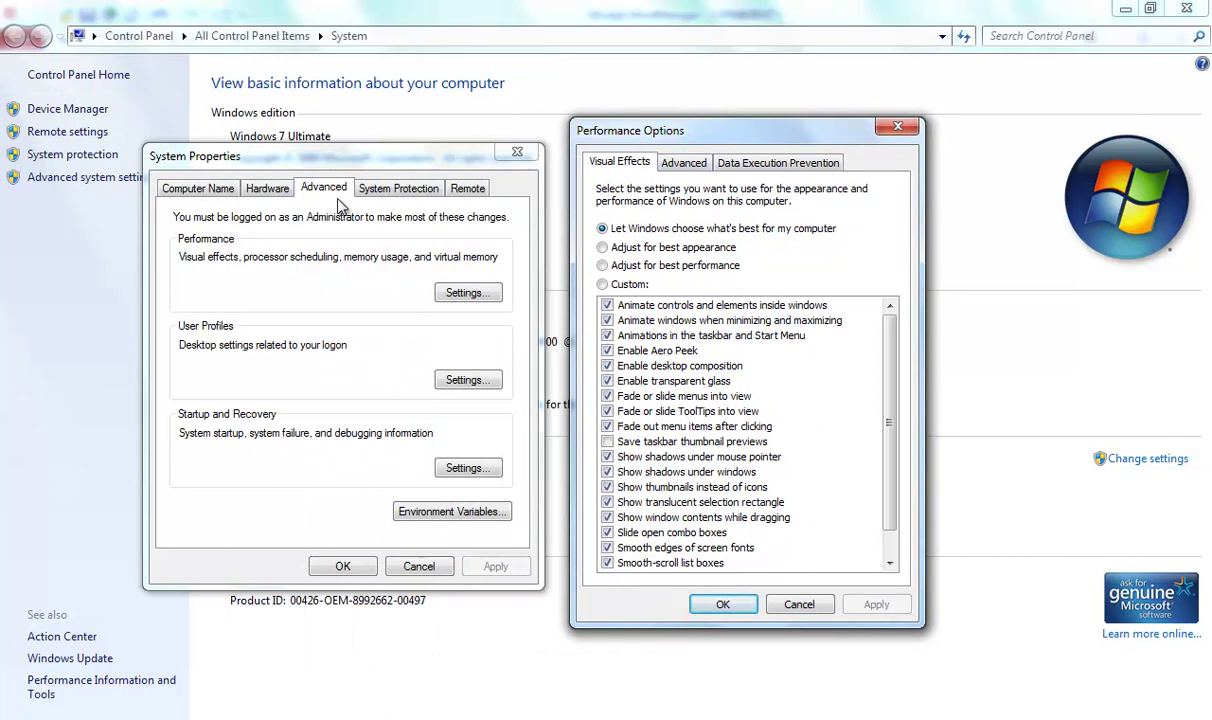
{"action": "left_click", "coordinate": [690, 167]}
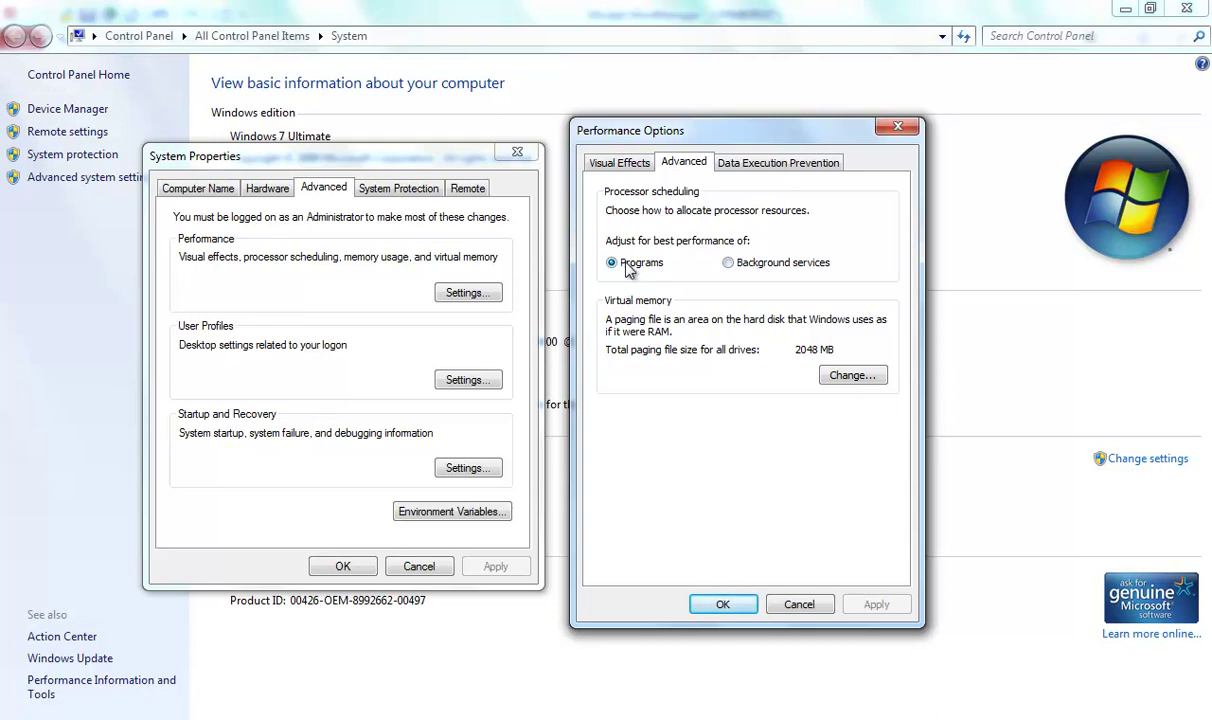
Try the Background services option for processor scheduling, reselect Programs, cancel both dialogs and return to the mind map
{"action": "left_click", "coordinate": [736, 266]}
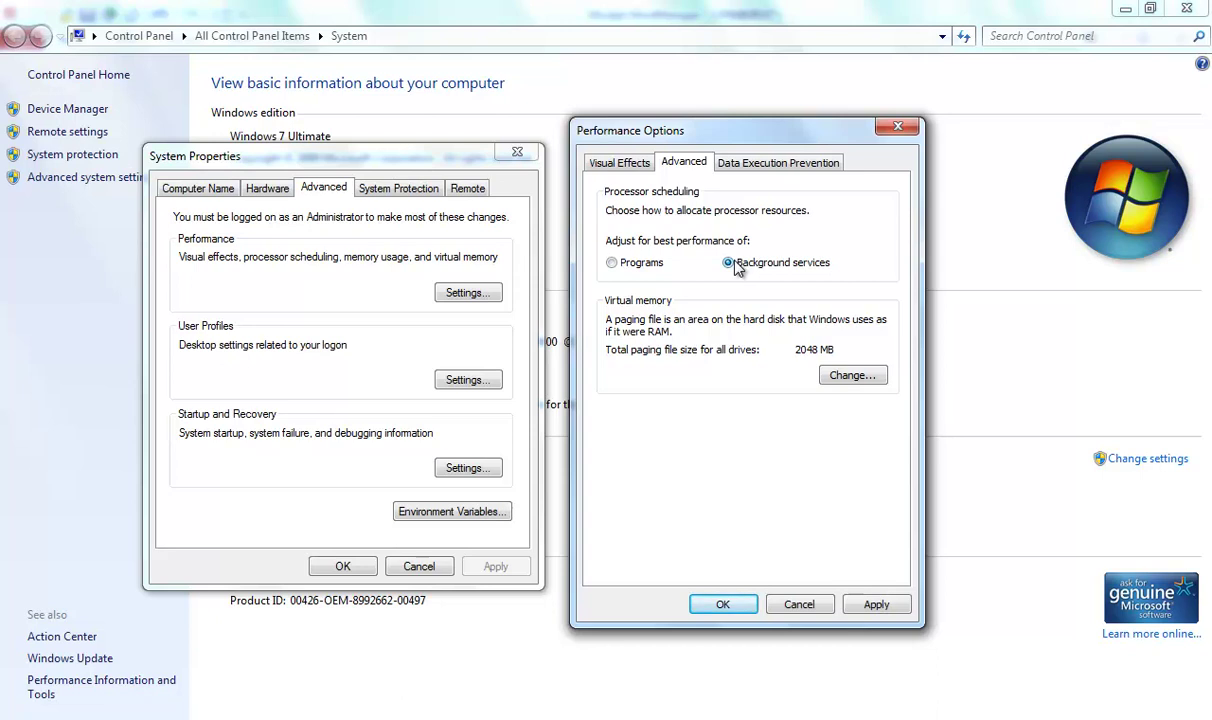
{"action": "left_click", "coordinate": [637, 270]}
{"action": "left_click", "coordinate": [785, 602]}
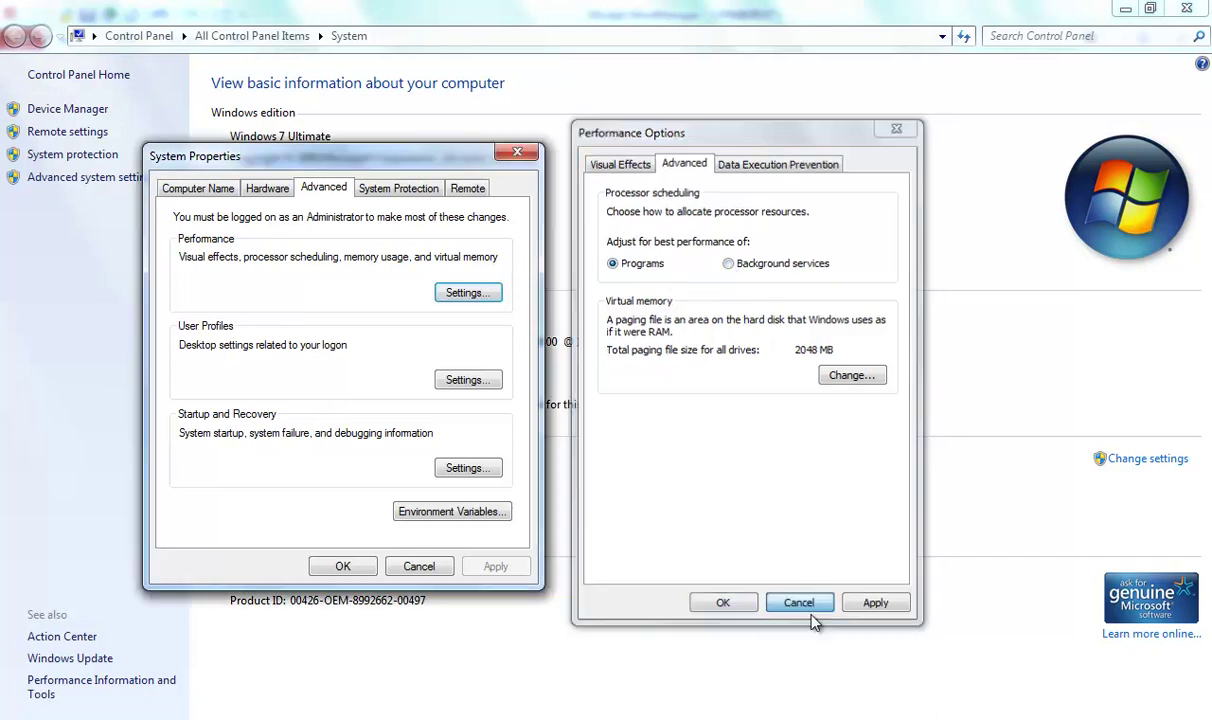
{"action": "left_click", "coordinate": [420, 566]}
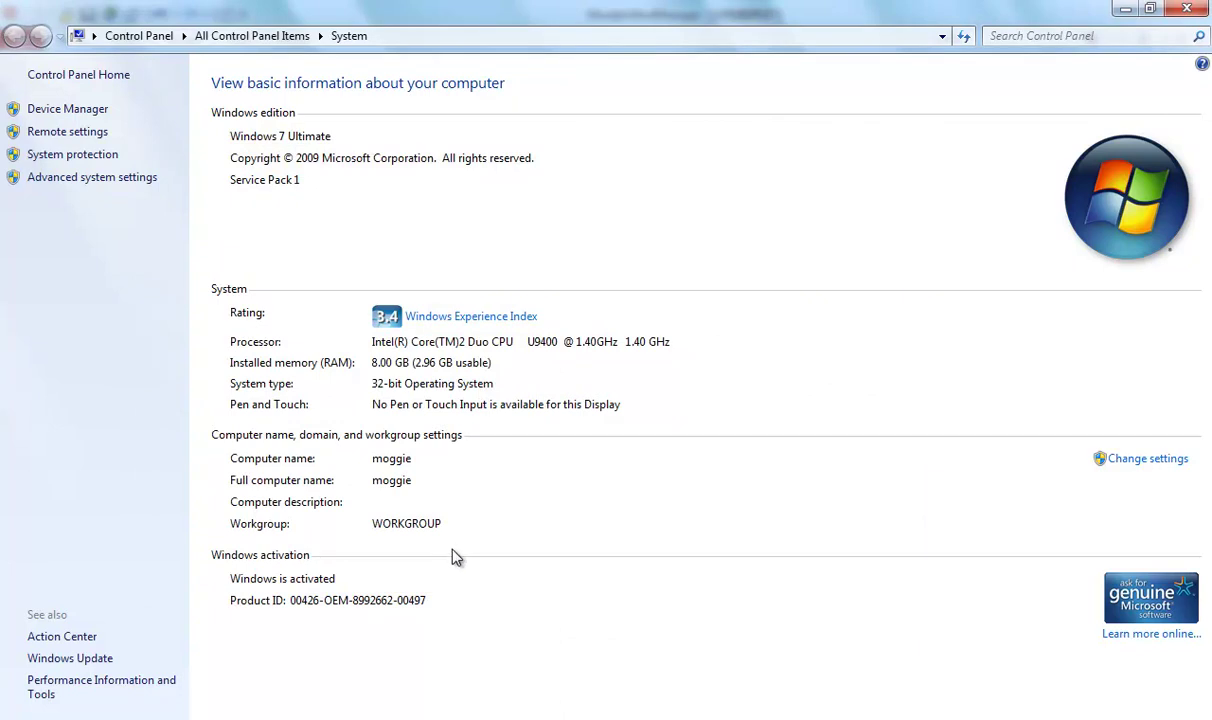
{"action": "left_click", "coordinate": [1127, 12]}
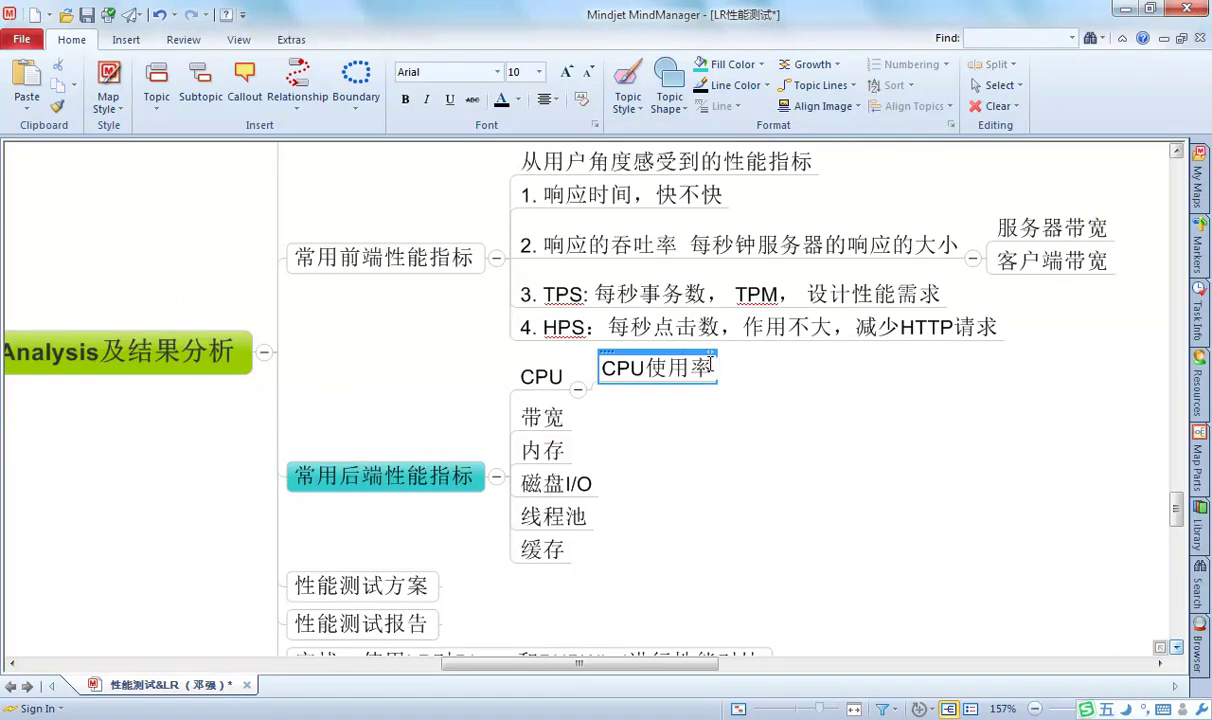
Append "%Processor Time" to the CPU使用率 subtopic under CPU
{"action": "type", "text": "%Pr"}
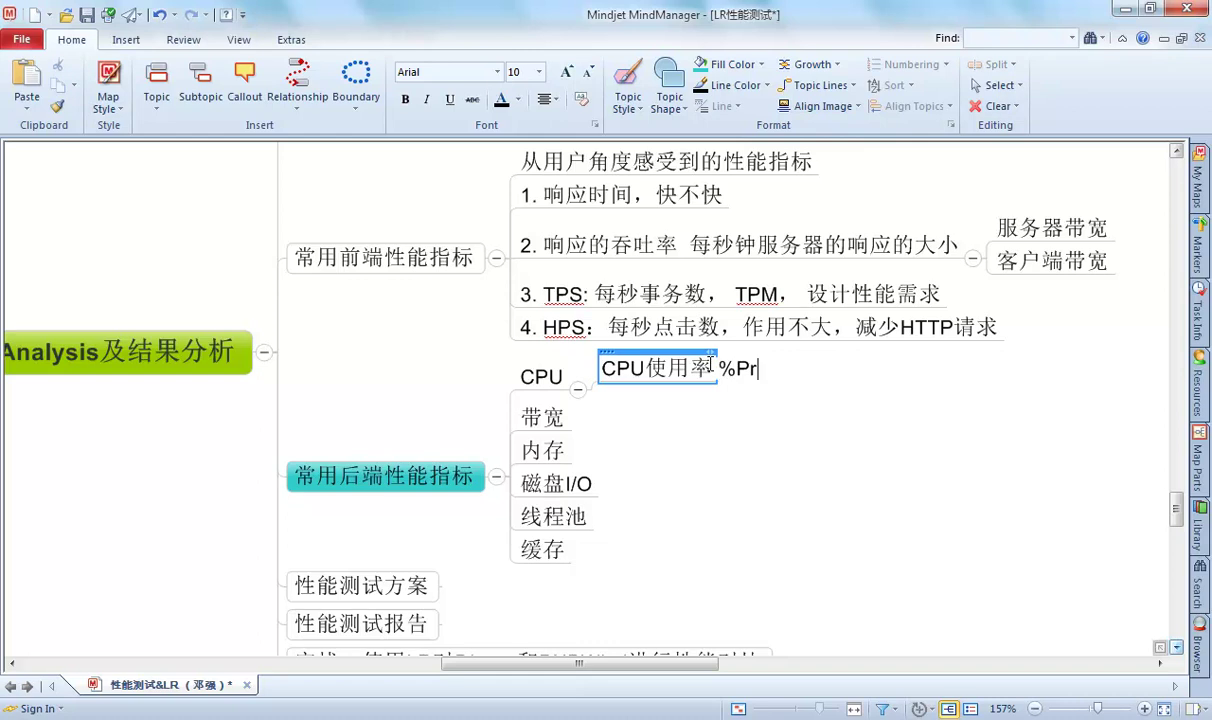
{"action": "type", "text": "ocessor Time"}
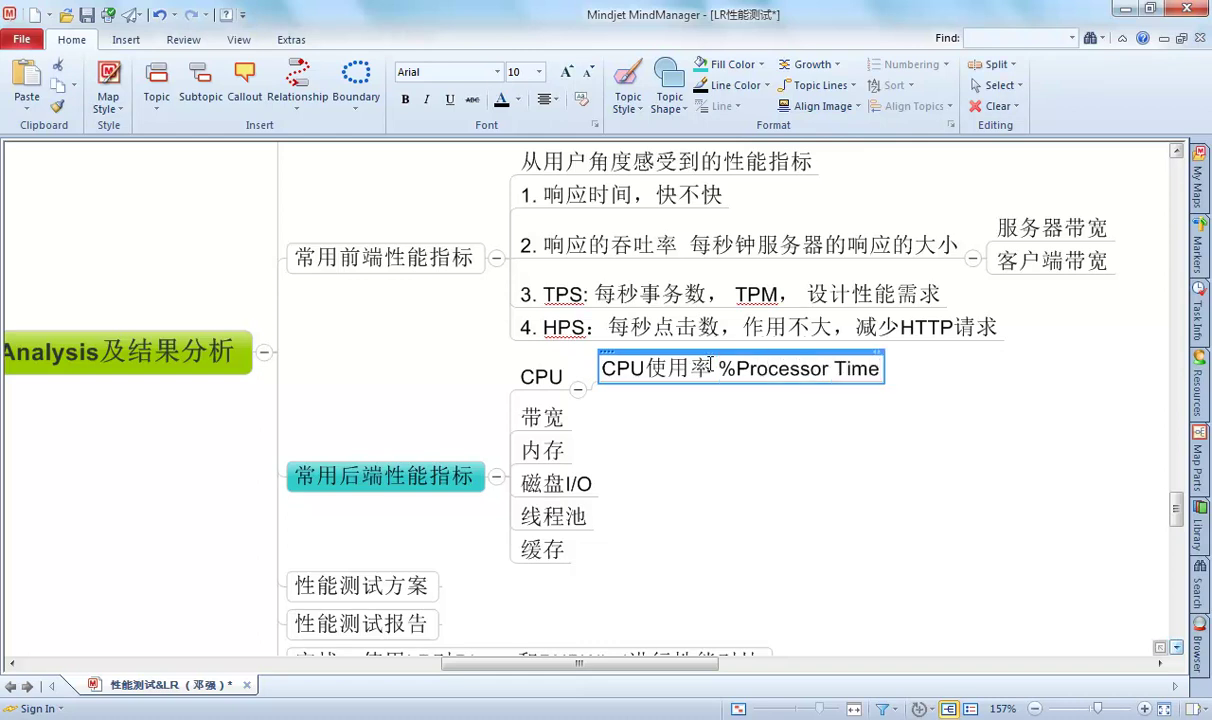
{"action": "key", "text": "Return"}
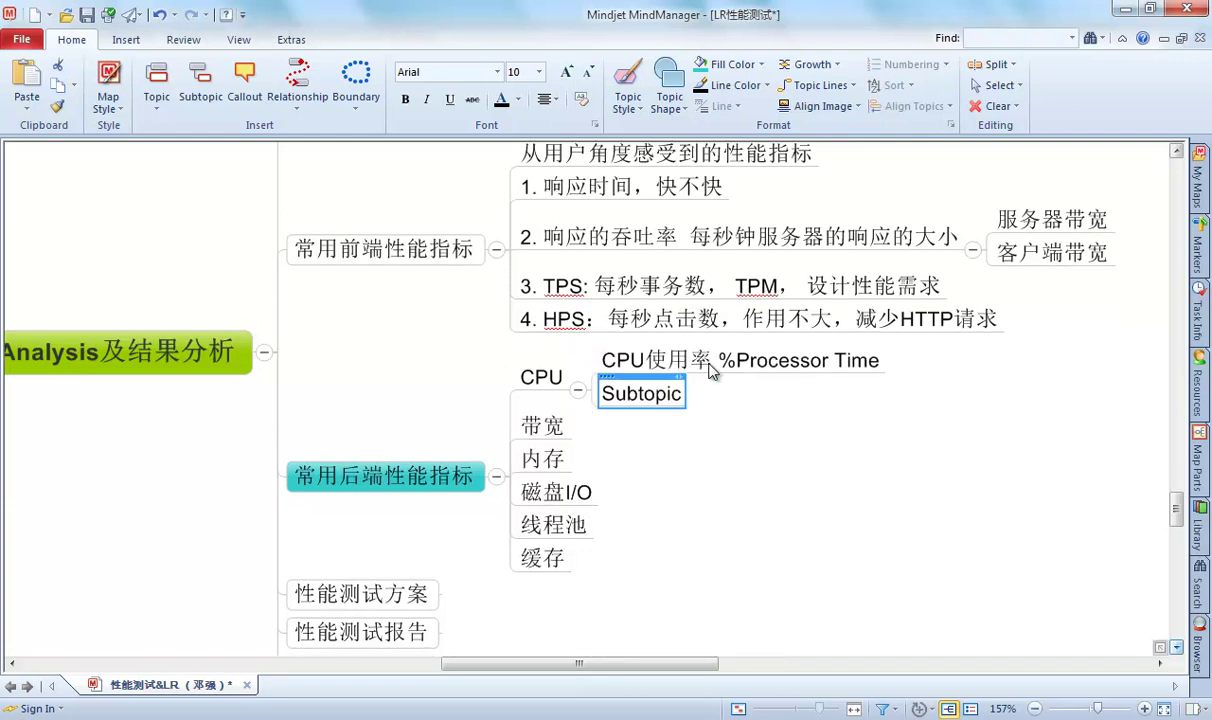
Add a second subtopic named "处理器队列长度" under CPU
{"action": "key", "text": "ctrl+shift"}
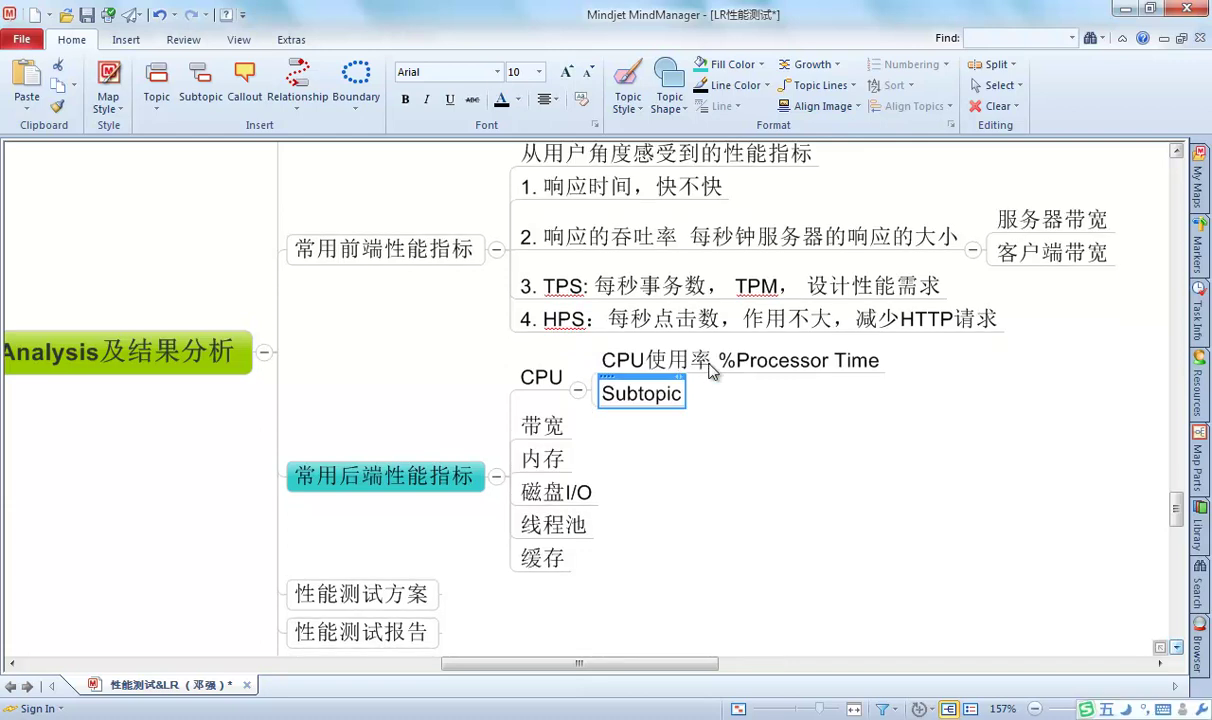
{"action": "type", "text": "处理器队列长度"}
{"action": "key", "text": "Return"}
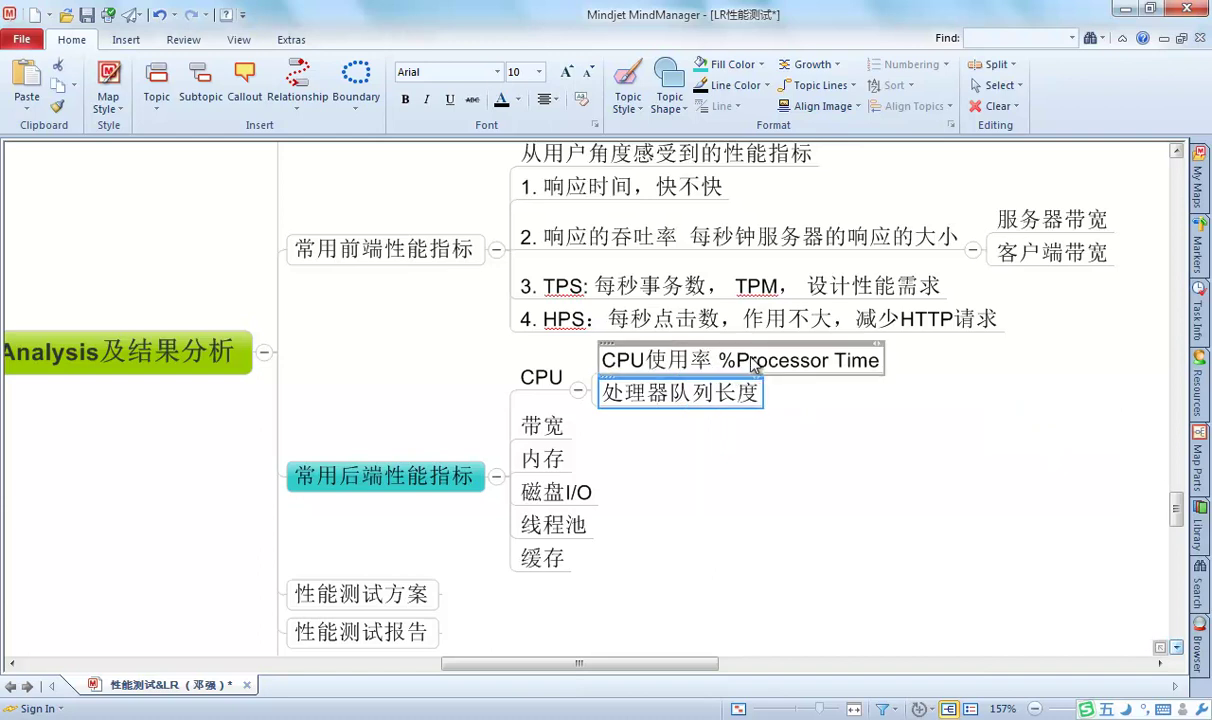
Append "Processor Queue Length" to the 处理器队列长度 subtopic
{"action": "key", "text": "F2"}
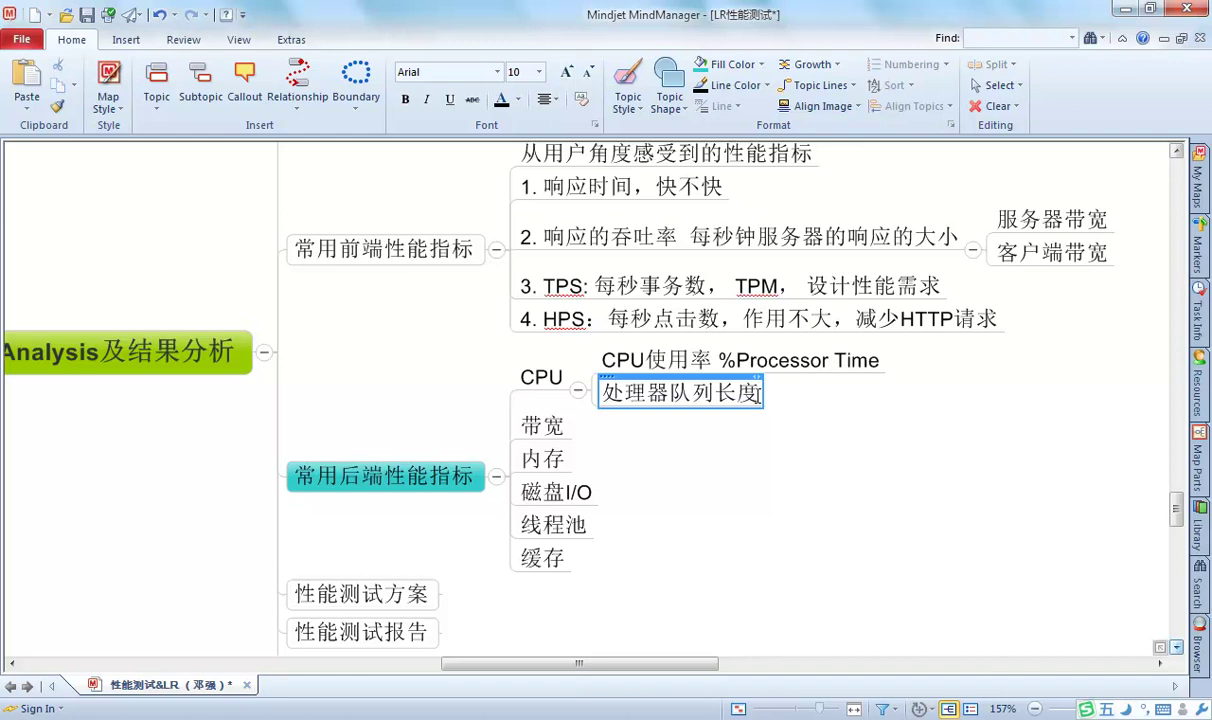
{"action": "type", "text": "Pr"}
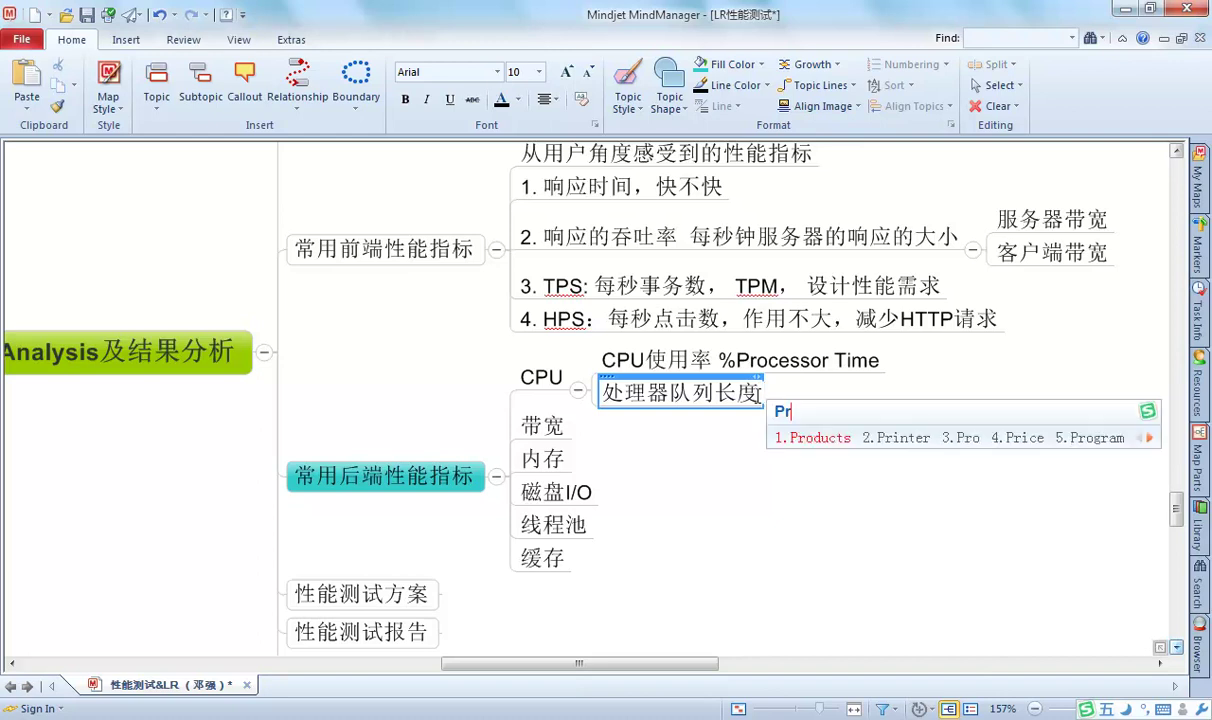
{"action": "key", "text": "Return"}
{"action": "type", "text": "roc"}
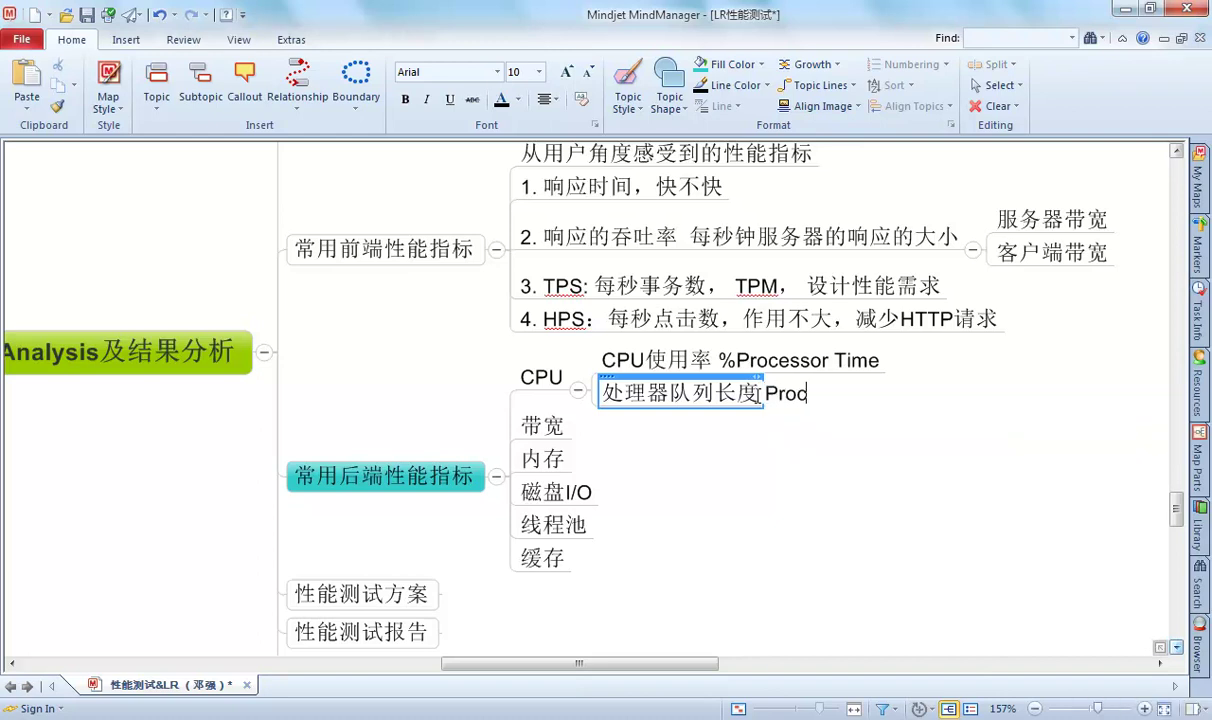
{"action": "type", "text": "essor Qu"}
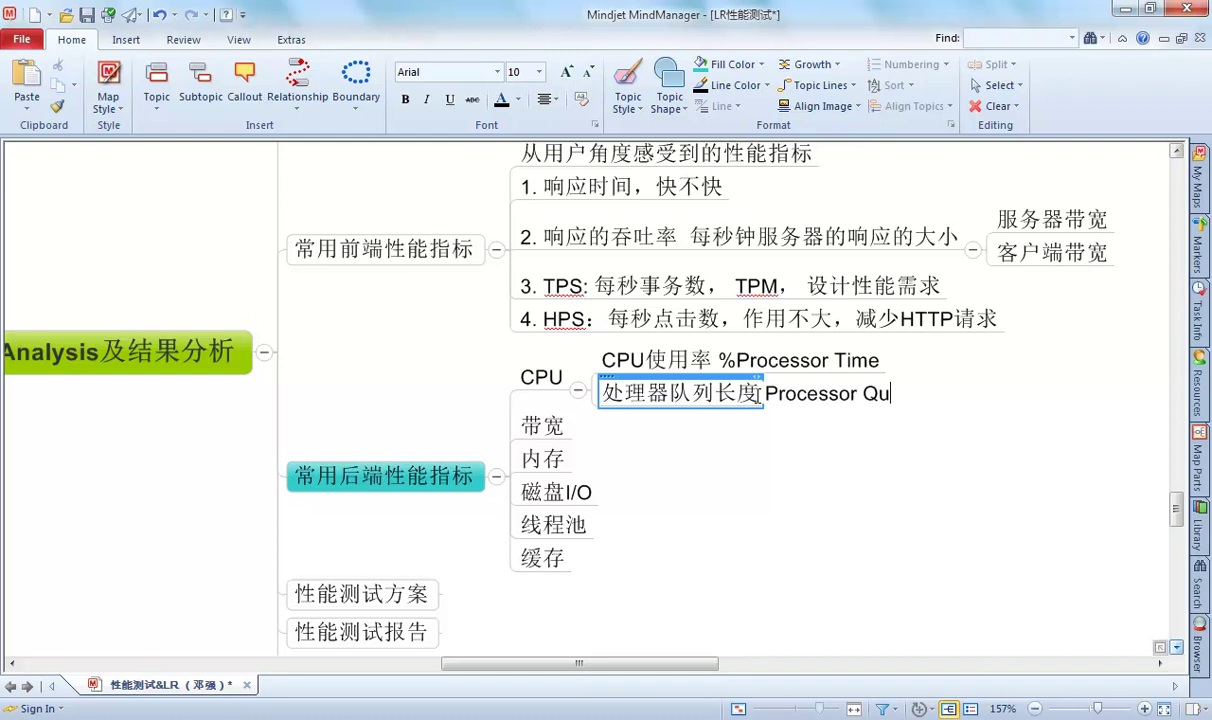
{"action": "type", "text": "eue Length"}
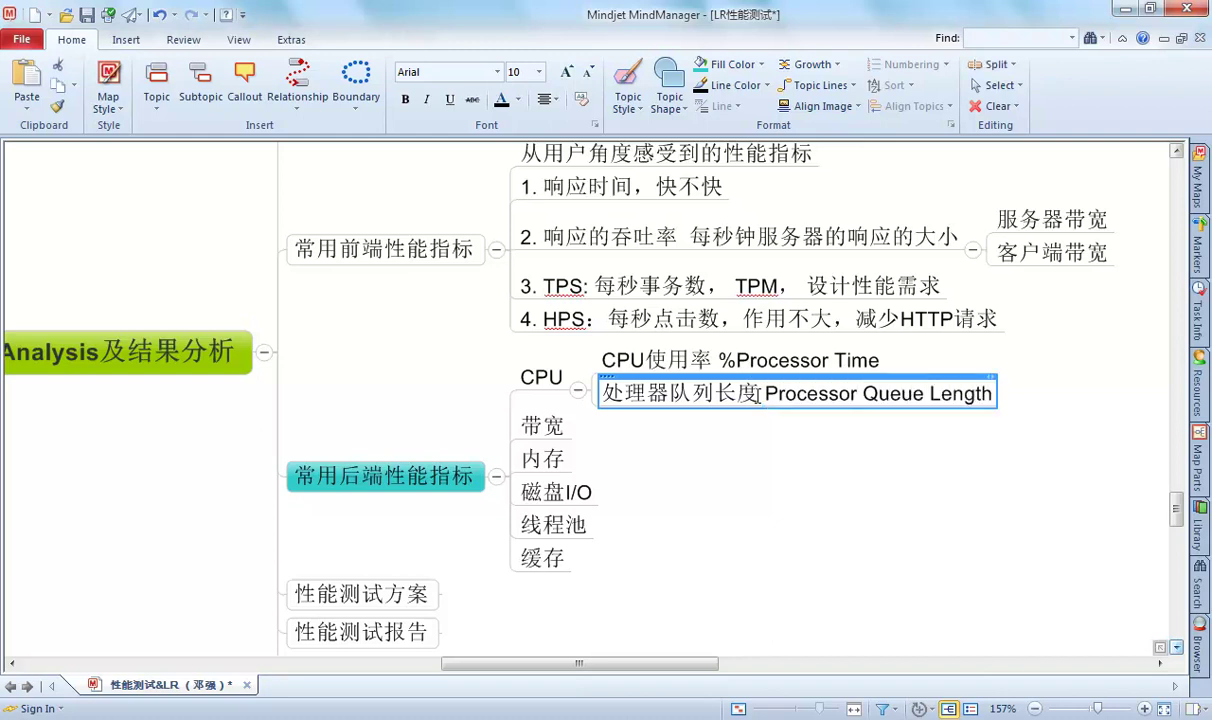
Add "2*内核数" to the end of the processor queue length subtopic and widen the topic so its text fits on one line
{"action": "left_click", "coordinate": [762, 394]}
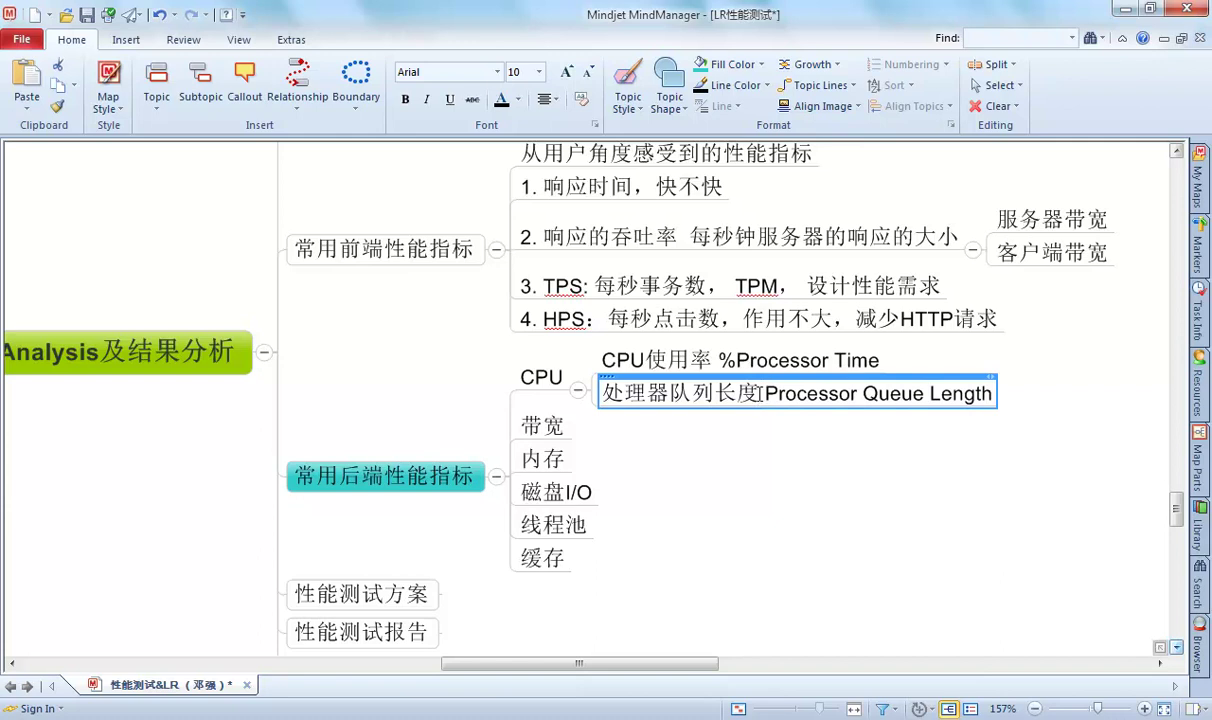
{"action": "left_click", "coordinate": [992, 393]}
{"action": "type", "text": "2*"}
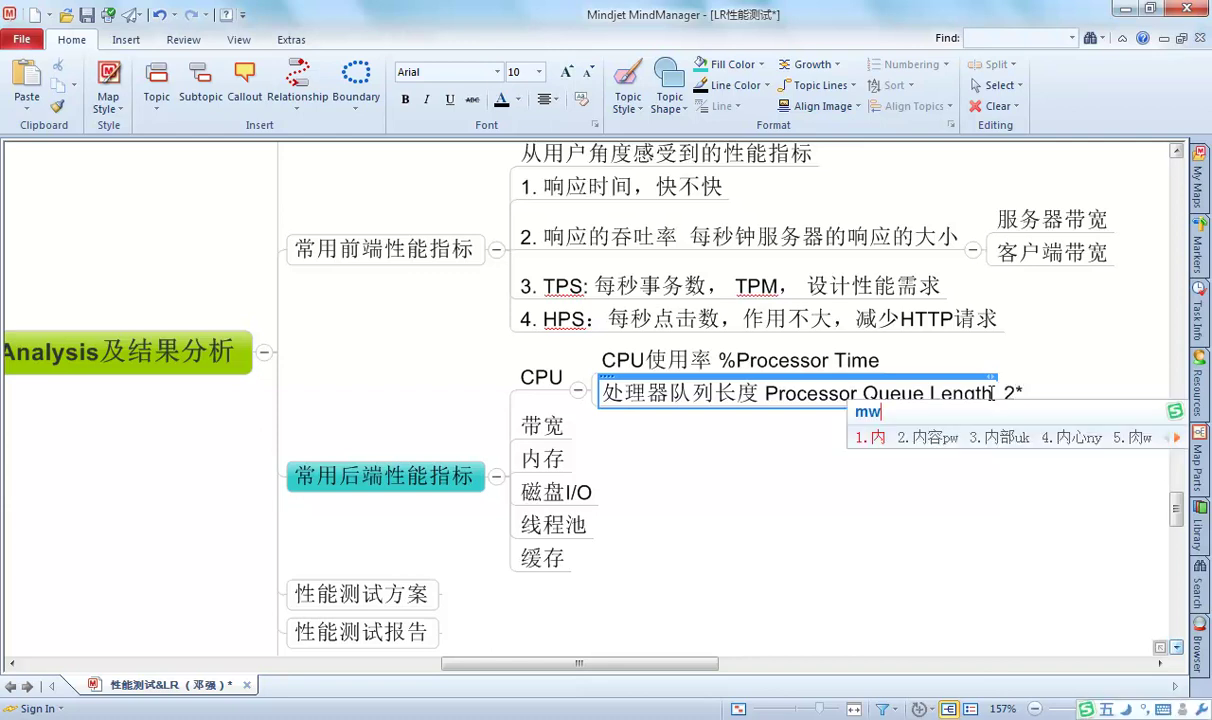
{"action": "type", "text": "内核数"}
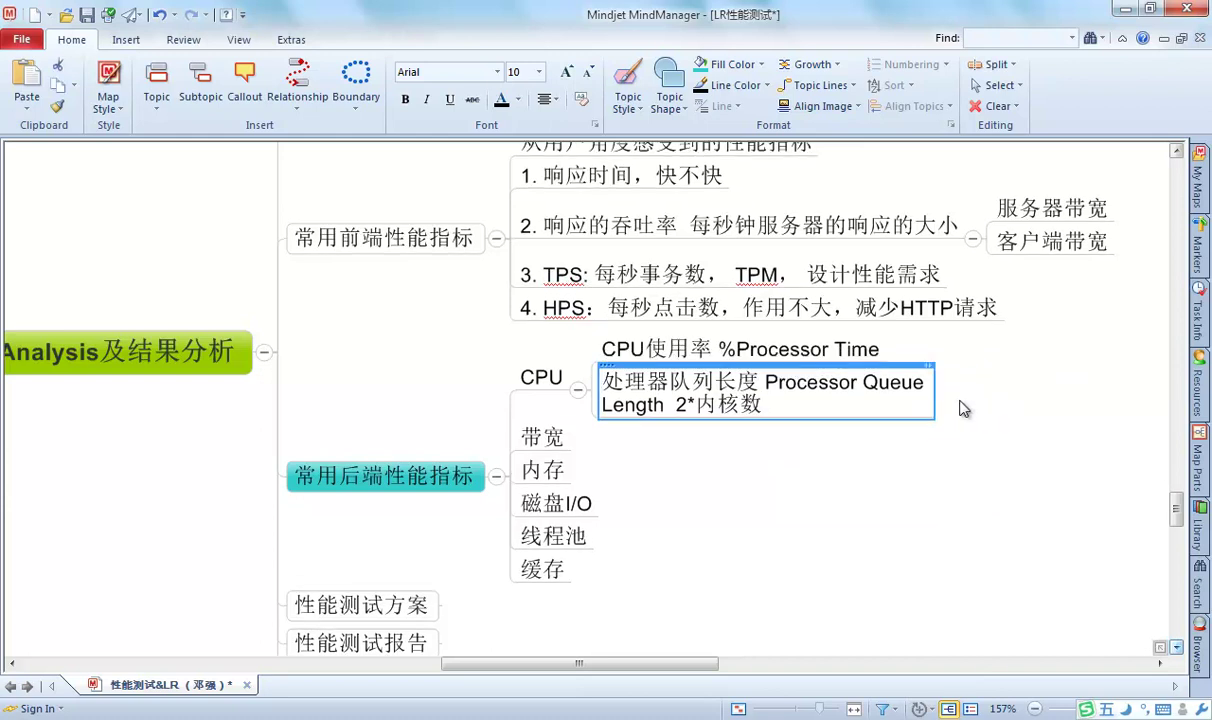
{"action": "left_click_drag", "start_coordinate": [938, 396], "coordinate": [1086, 397]}
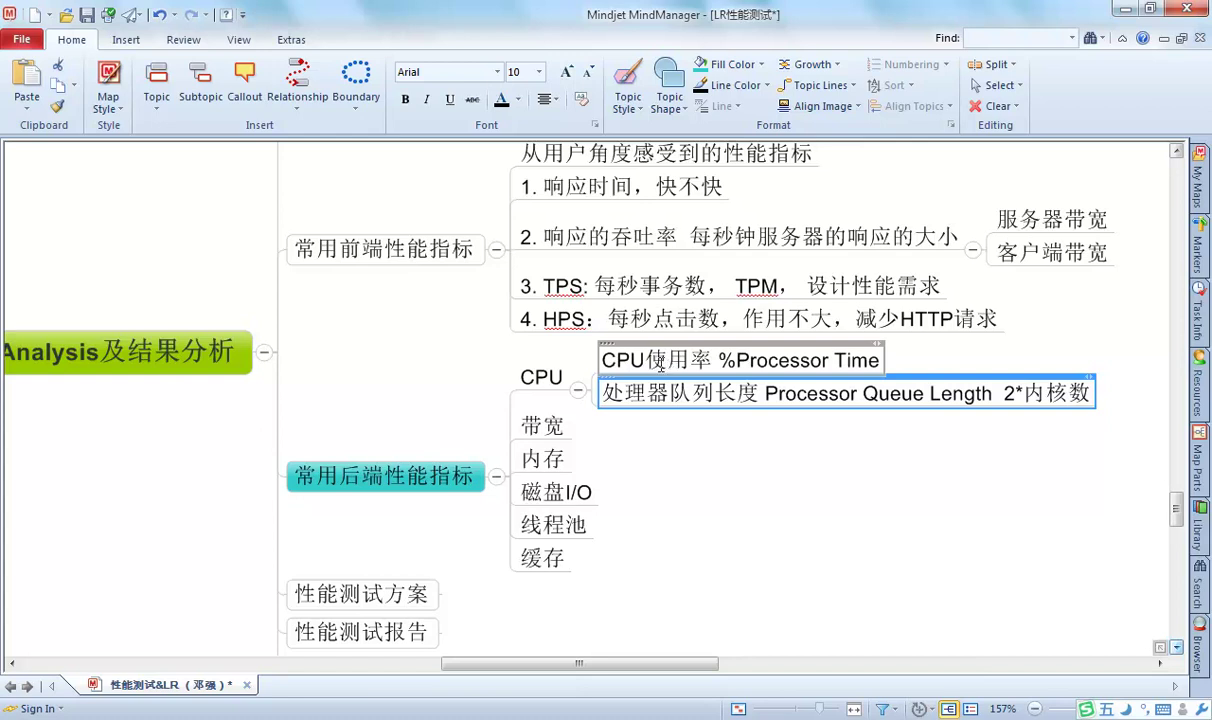
Switch to HP LoadRunner Controller and open the measurement settings of the Windows Resources graph
{"action": "key", "text": "alt+Tab"}
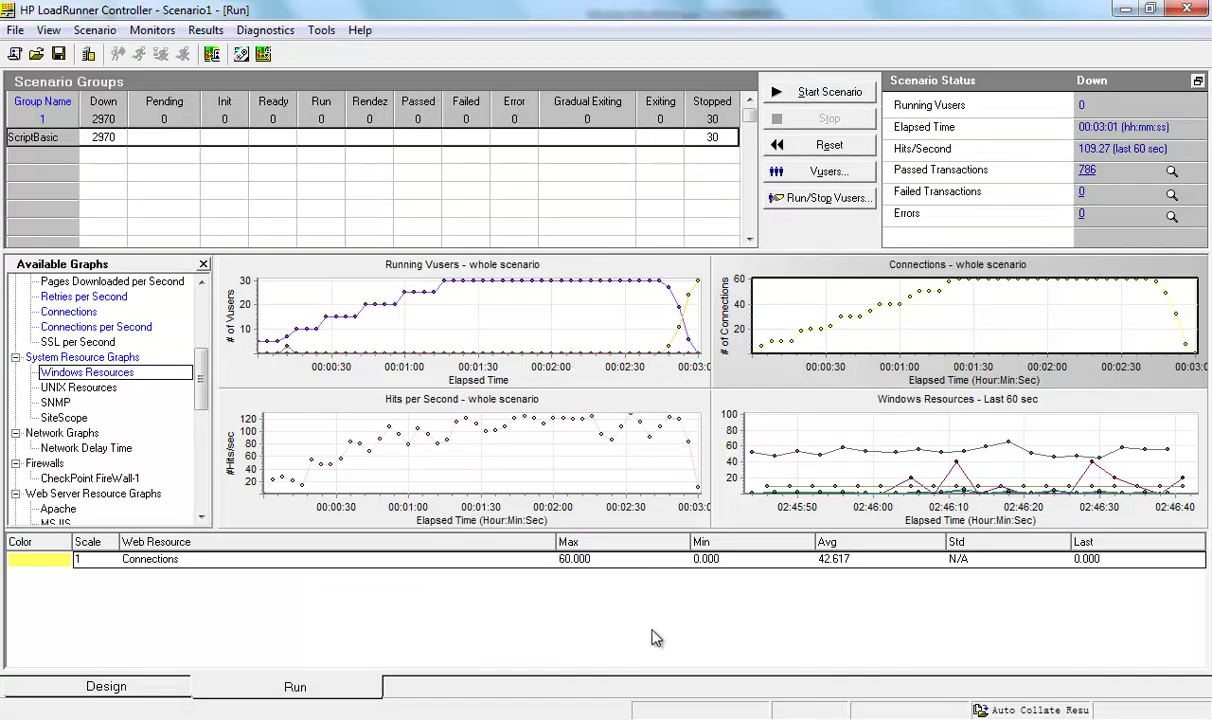
{"action": "left_click", "coordinate": [800, 410]}
{"action": "right_click", "coordinate": [836, 433]}
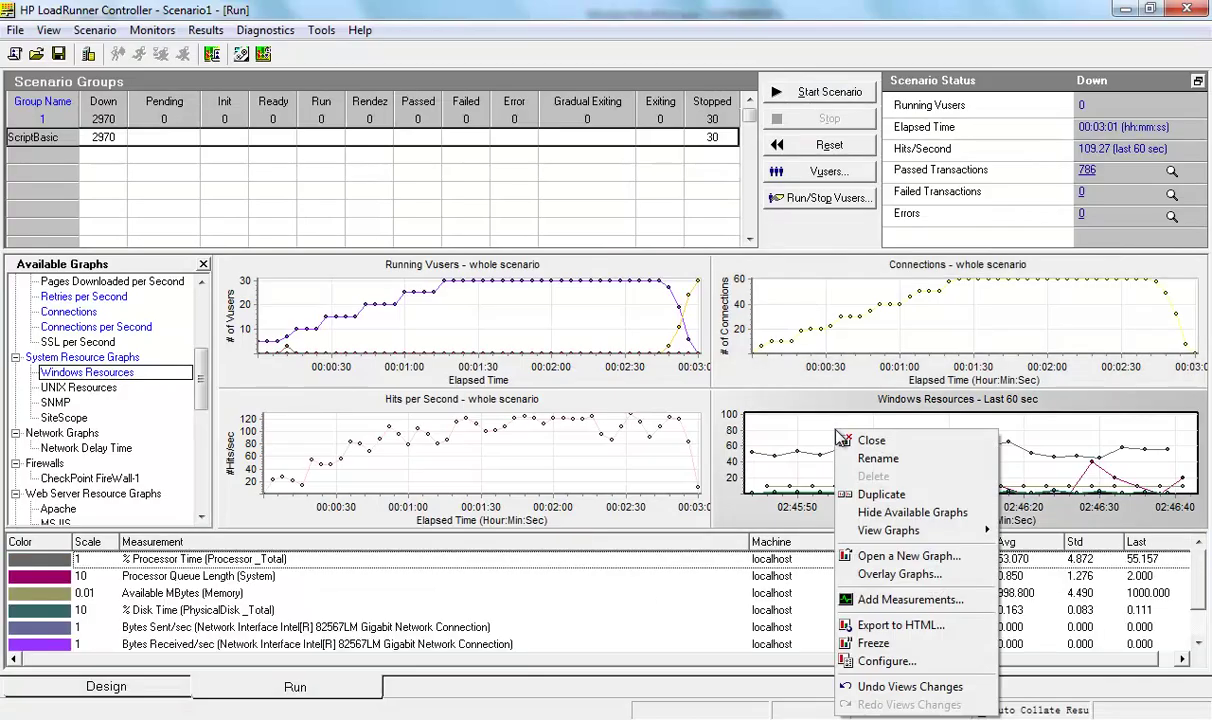
{"action": "left_click", "coordinate": [885, 599]}
Try to add localhost as a monitored server machine for Windows Resources
{"action": "left_click", "coordinate": [447, 259]}
{"action": "type", "text": "localhost"}
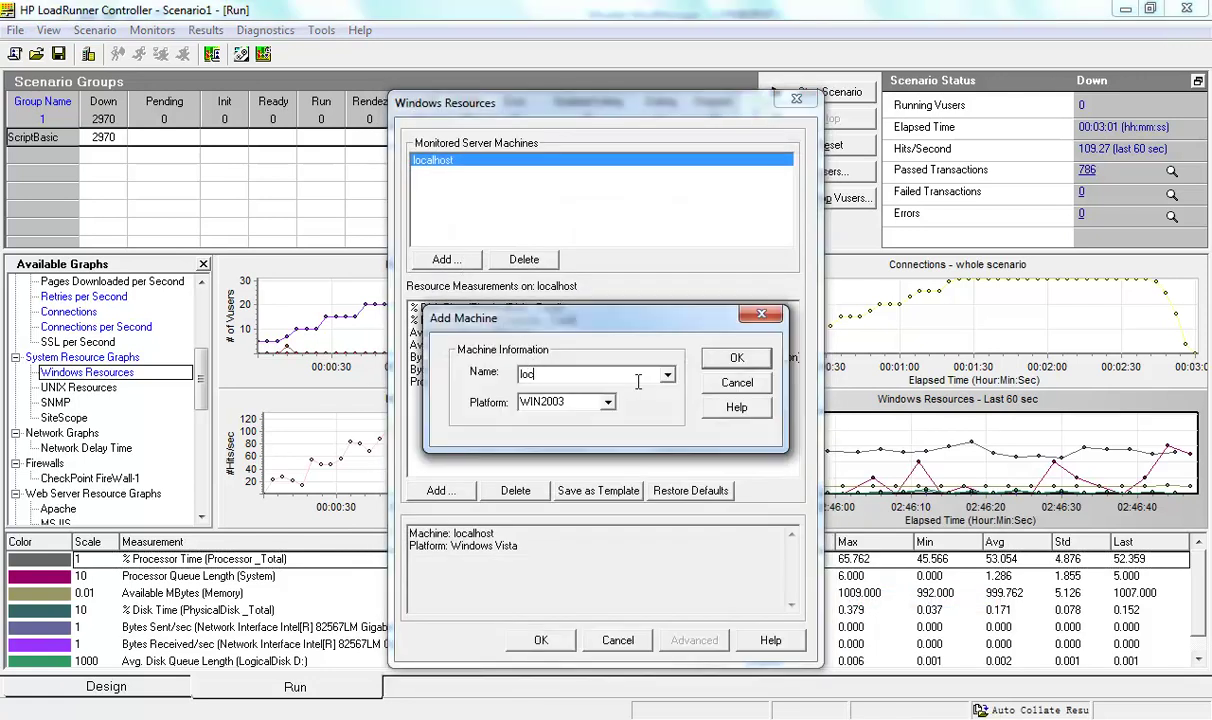
{"action": "key", "text": "Return"}
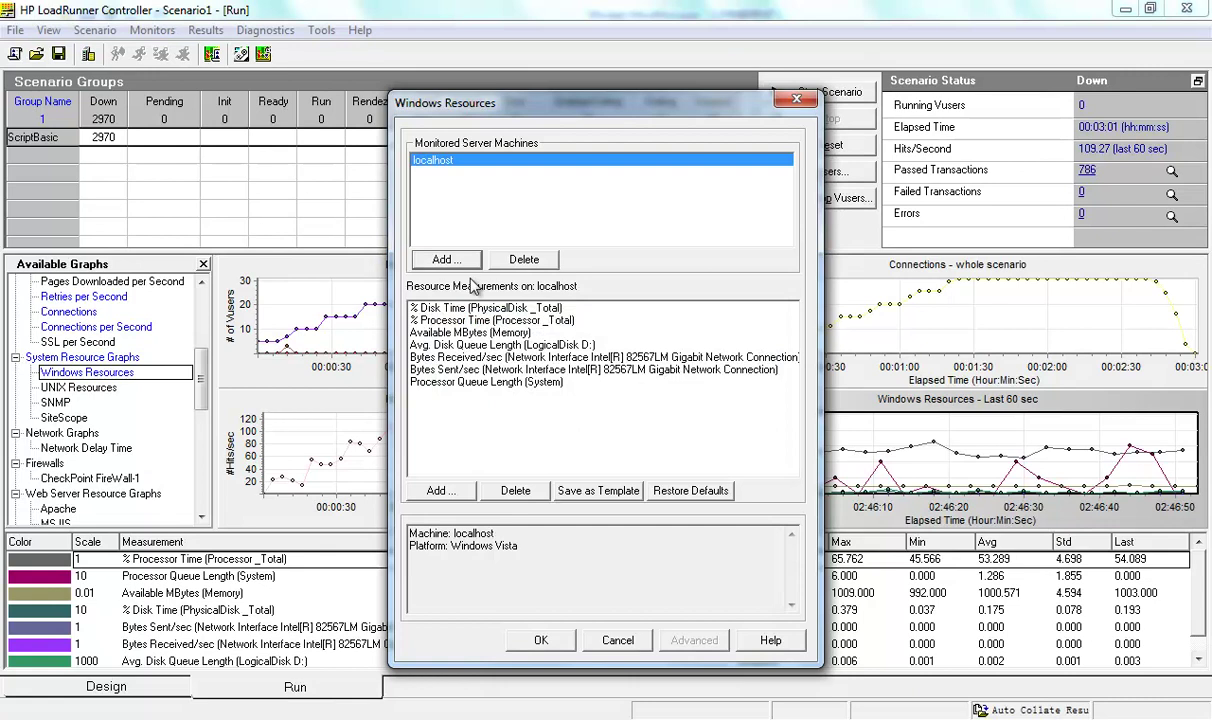
Open the resource measurement selection for localhost and examine the Processor object's % Processor Time counter with its instances 0, 1 and _Total
{"action": "left_click", "coordinate": [441, 490]}
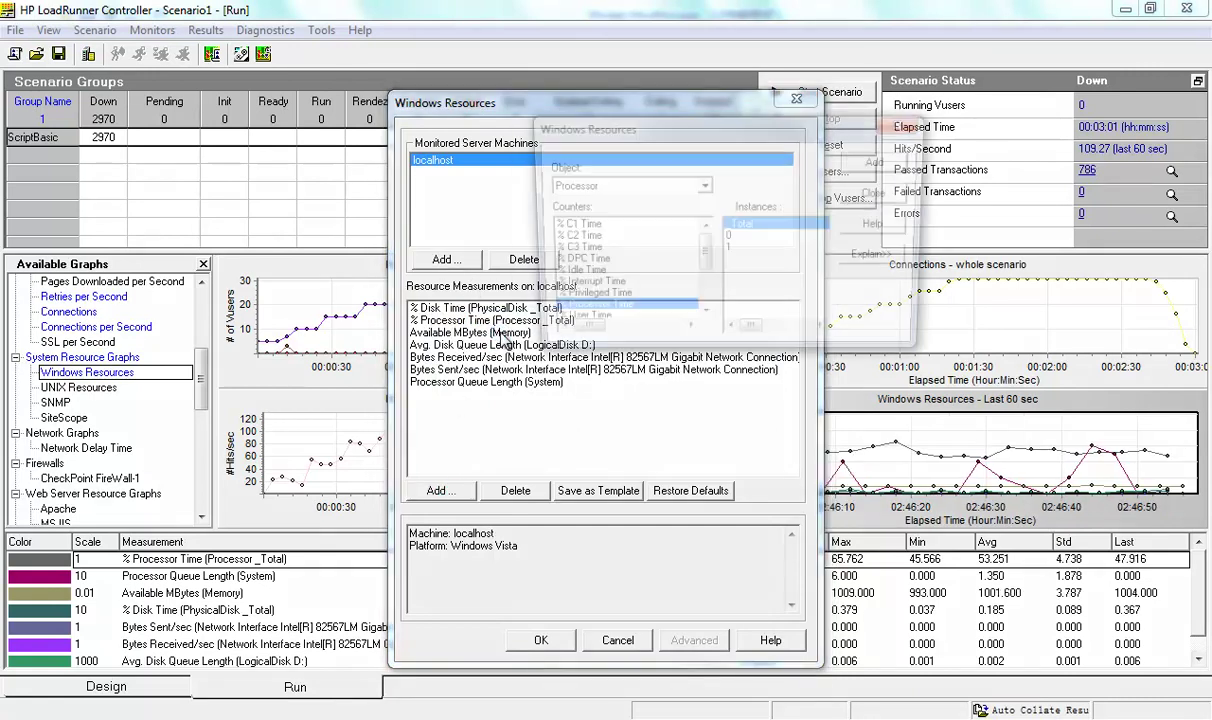
{"action": "left_click_drag", "start_coordinate": [704, 256], "coordinate": [628, 222]}
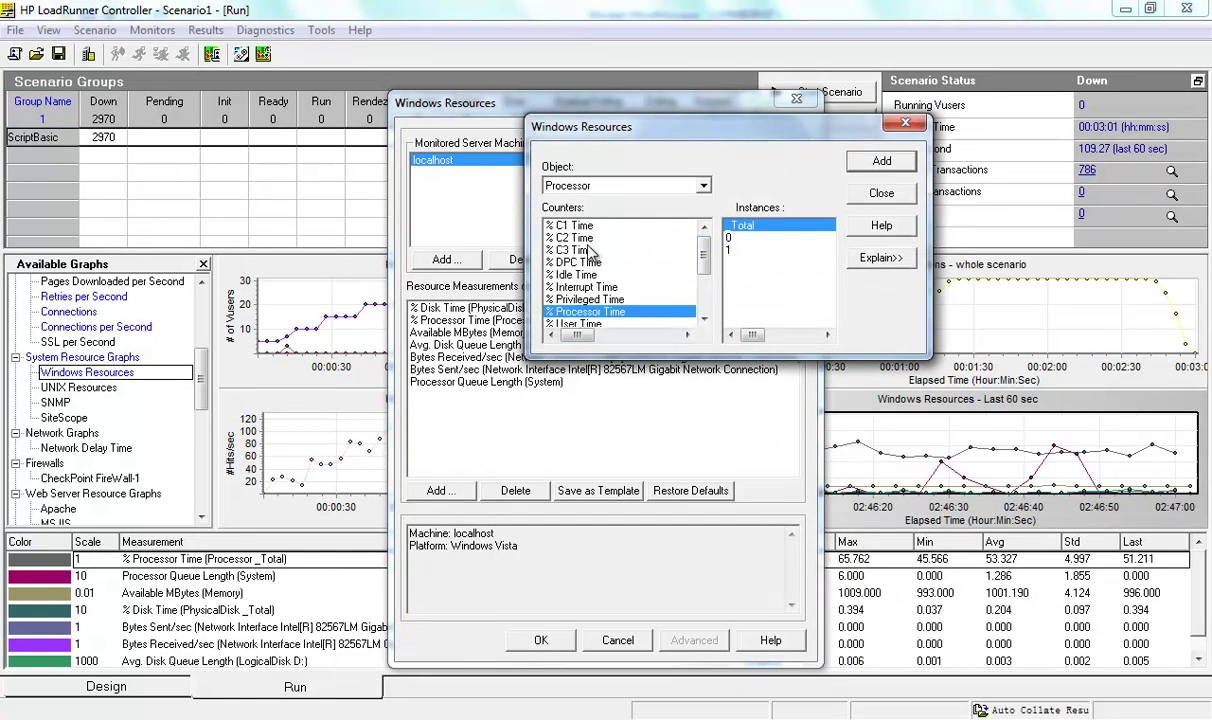
{"action": "left_click_drag", "start_coordinate": [704, 257], "coordinate": [703, 290]}
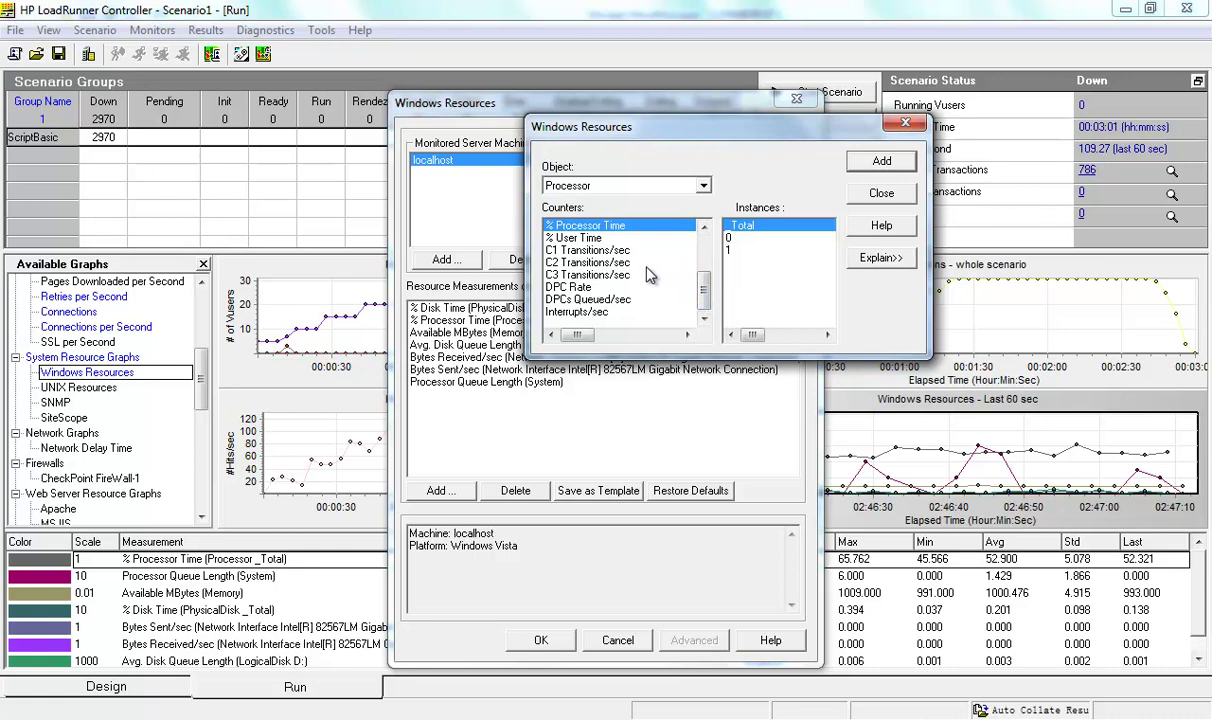
{"action": "left_click_drag", "start_coordinate": [704, 288], "coordinate": [704, 264]}
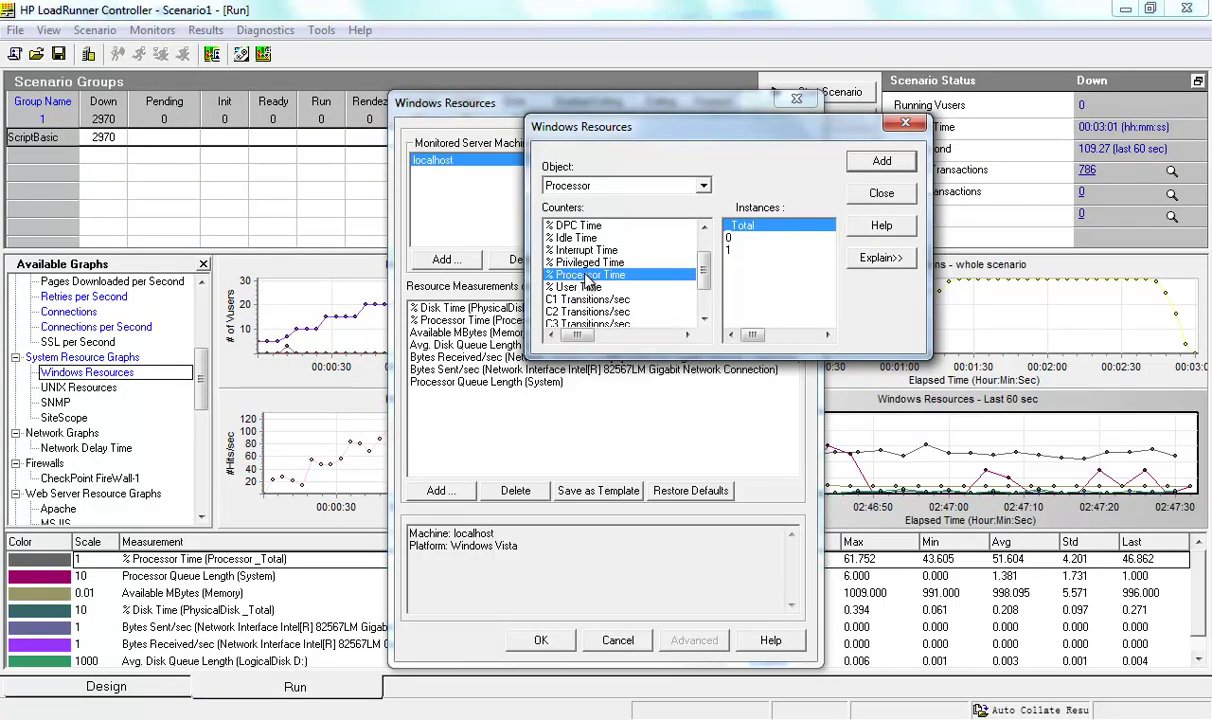
{"action": "left_click", "coordinate": [733, 238]}
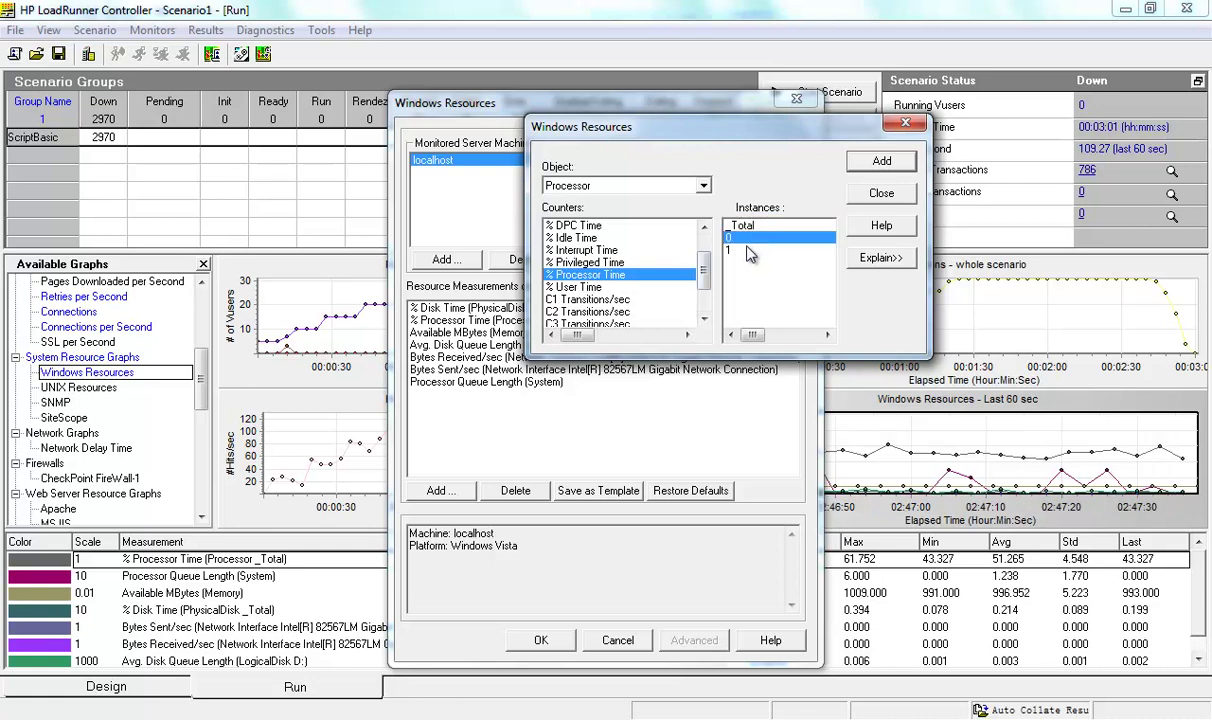
{"action": "left_click", "coordinate": [745, 250]}
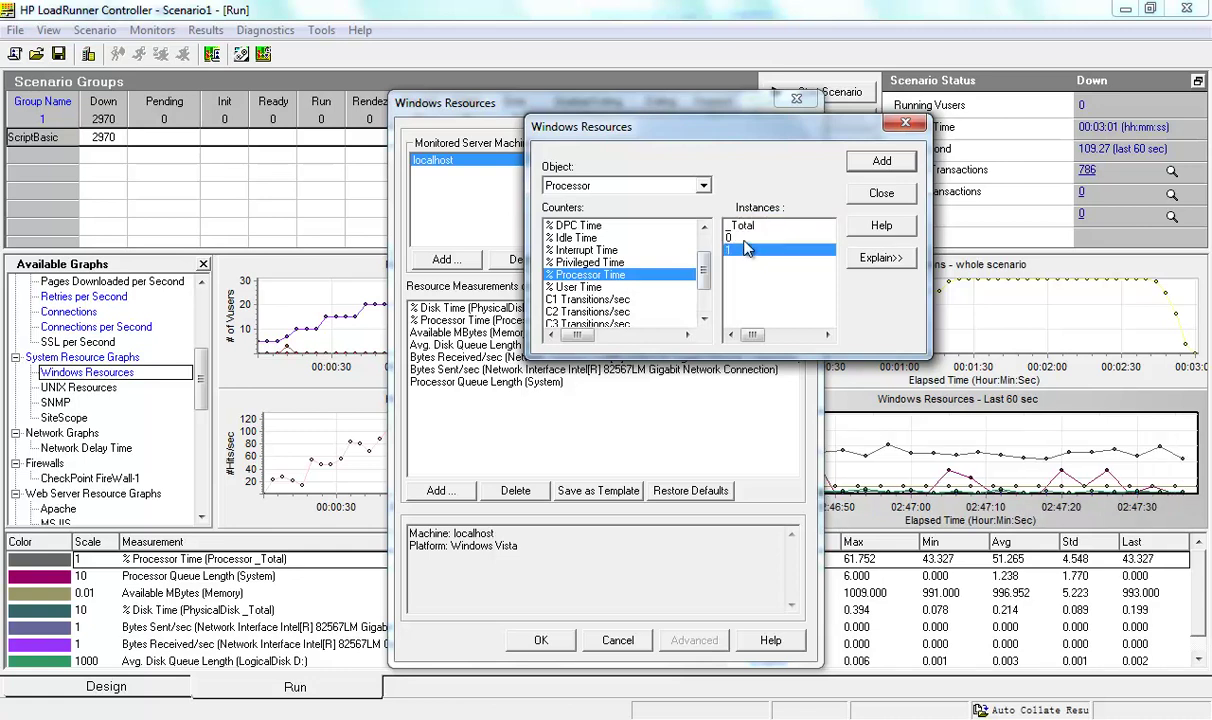
{"action": "left_click", "coordinate": [738, 243]}
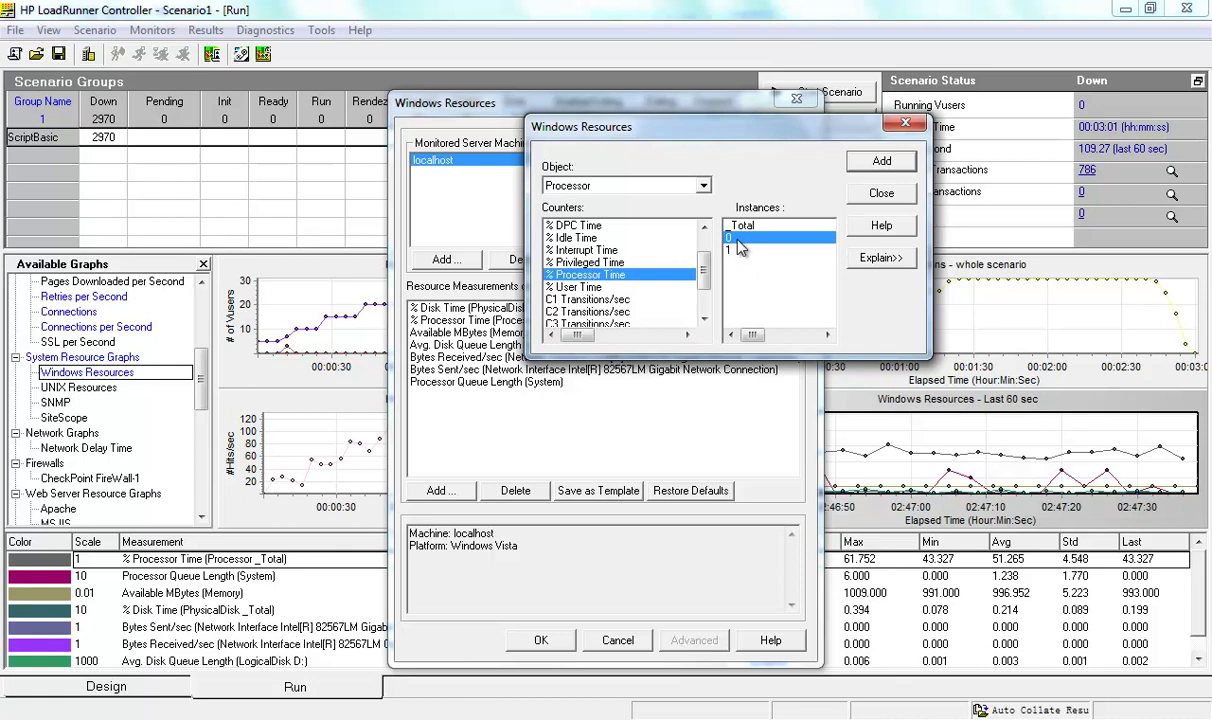
{"action": "left_click", "coordinate": [747, 229]}
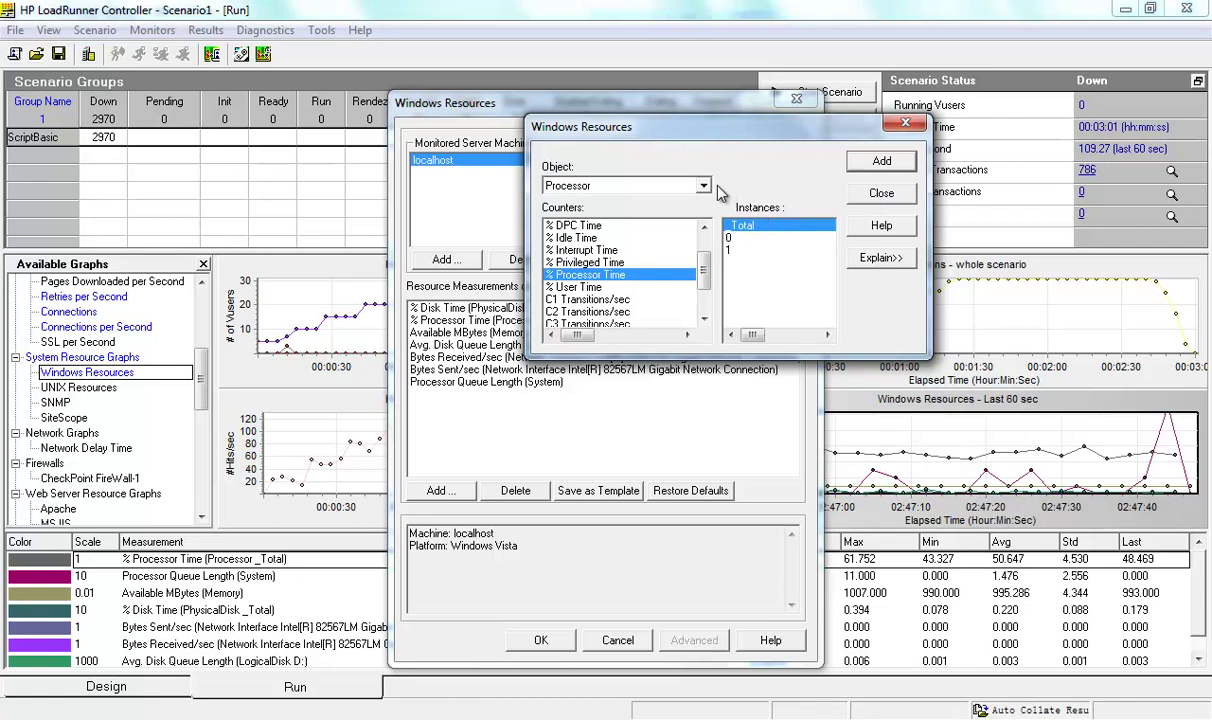
Look up the Processor Queue Length counter under the System object, then close the counter selection without adding it
{"action": "left_click", "coordinate": [680, 184]}
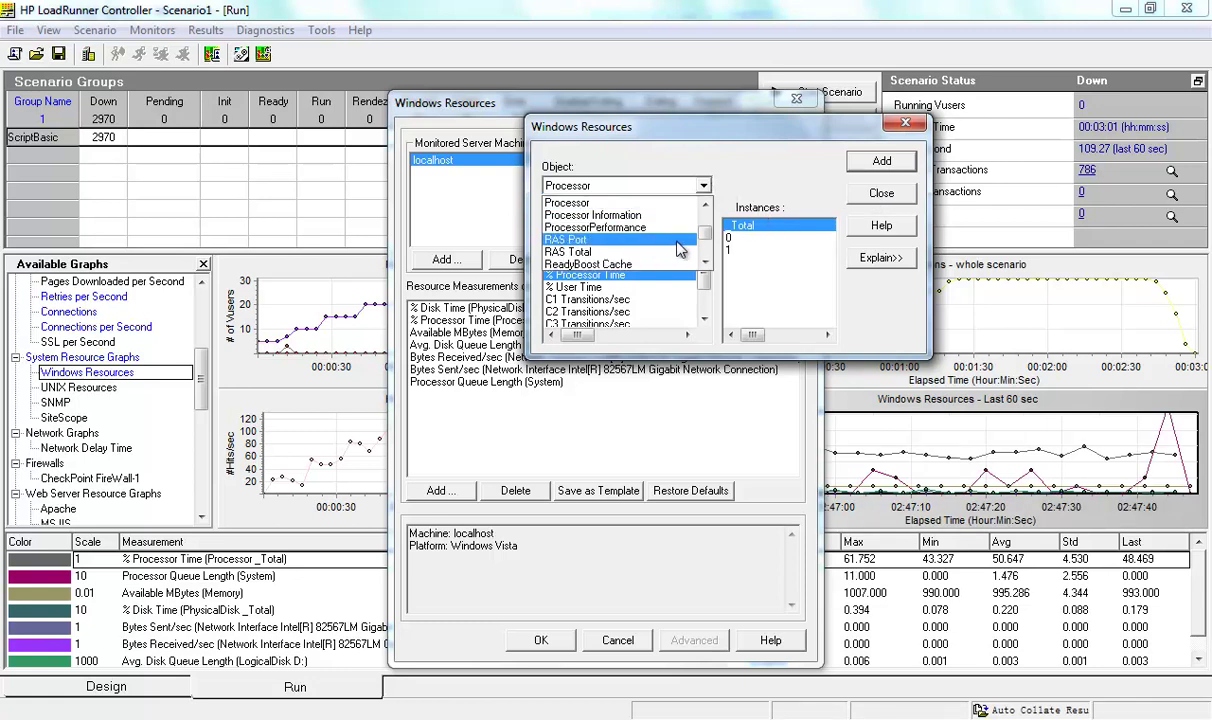
{"action": "left_click_drag", "start_coordinate": [705, 232], "coordinate": [705, 251]}
{"action": "left_click", "coordinate": [594, 258]}
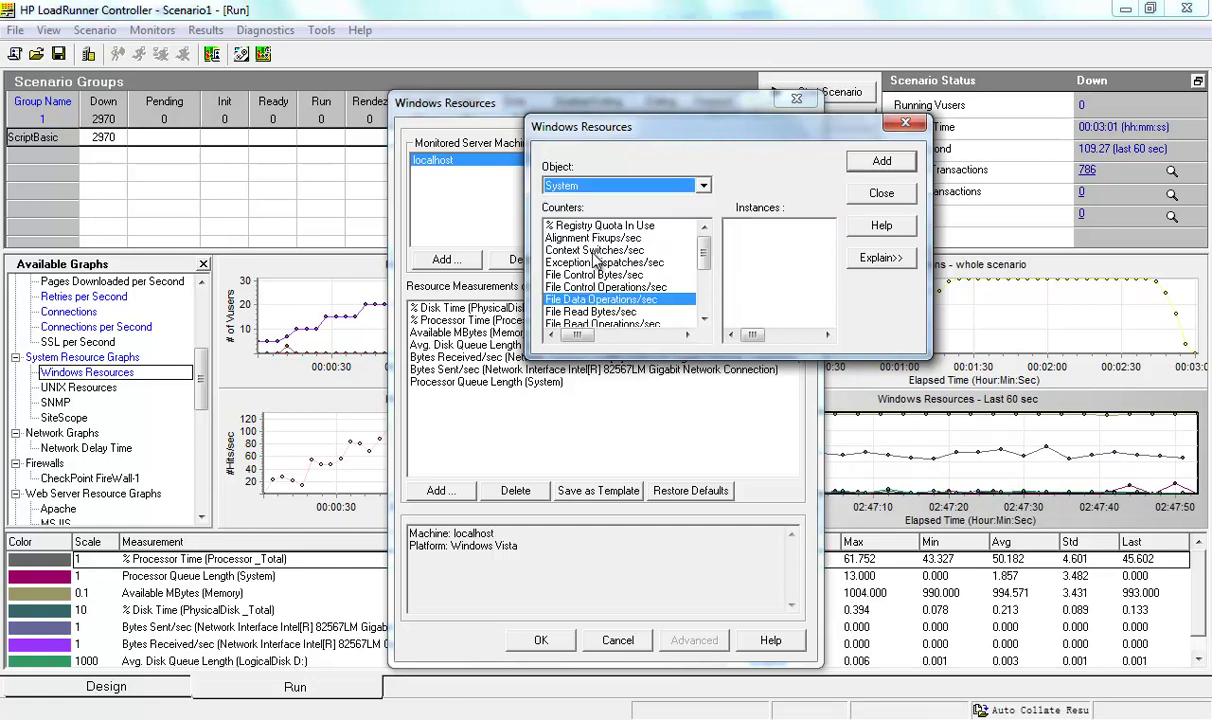
{"action": "left_click_drag", "start_coordinate": [705, 270], "coordinate": [705, 294]}
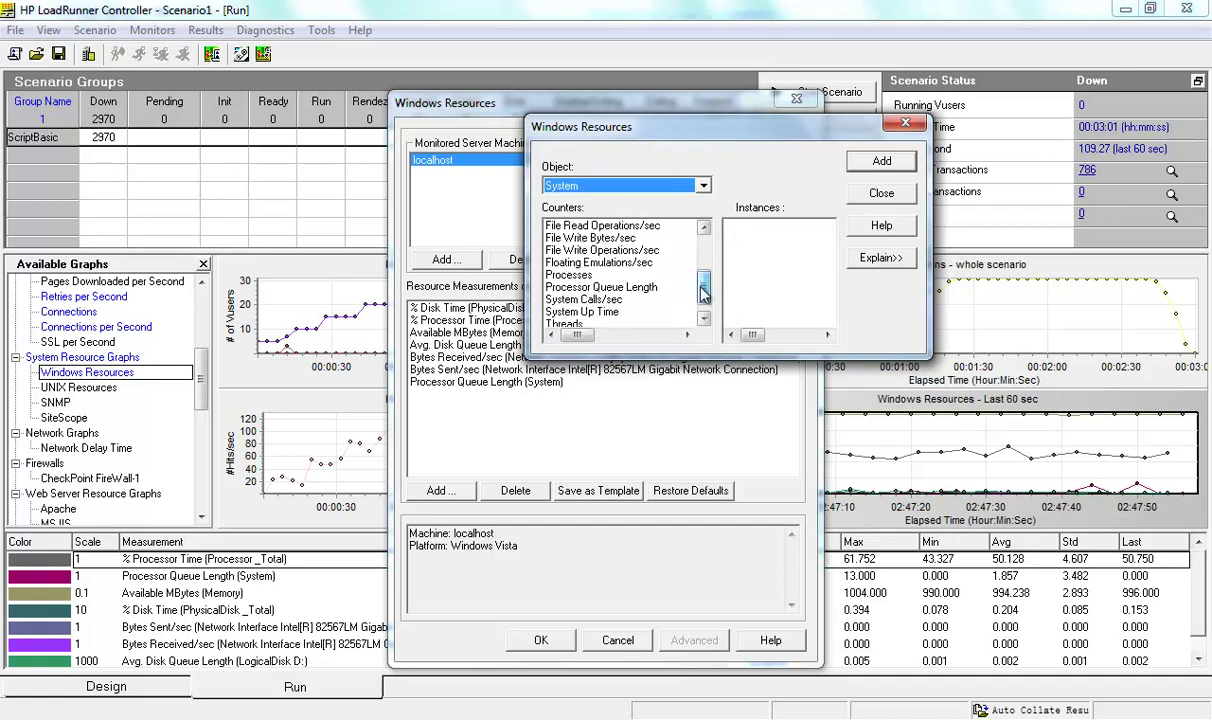
{"action": "left_click", "coordinate": [600, 288]}
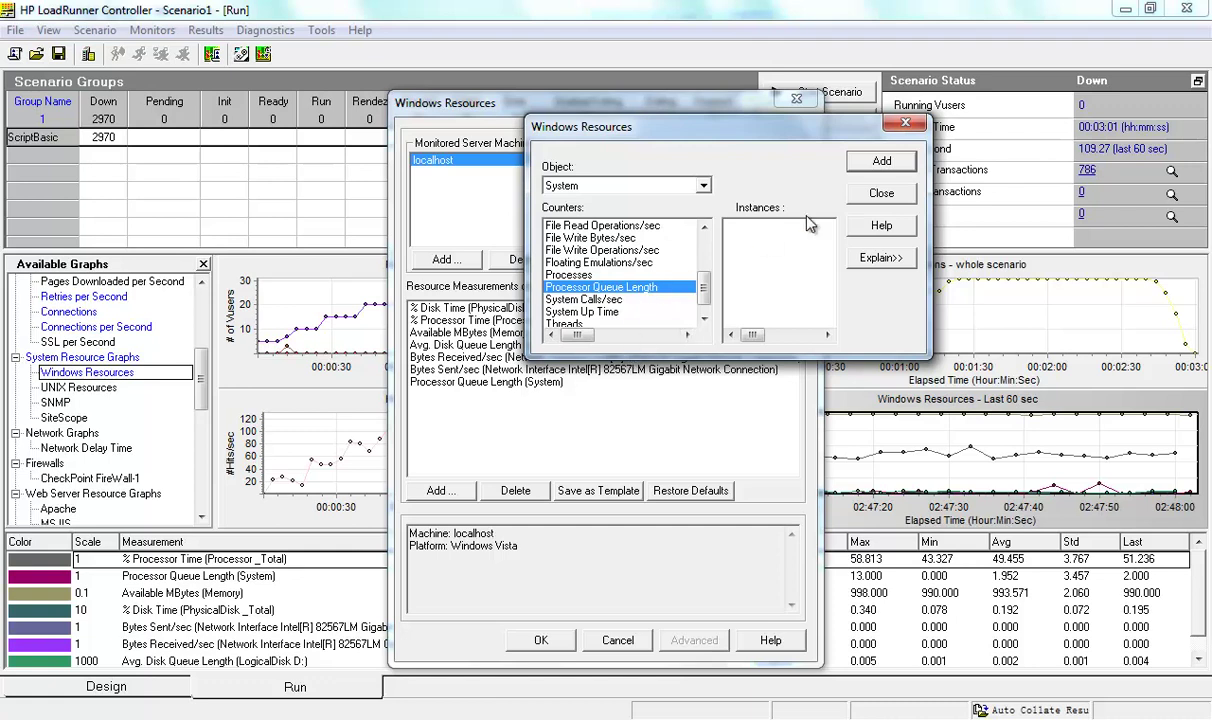
{"action": "left_click", "coordinate": [848, 192]}
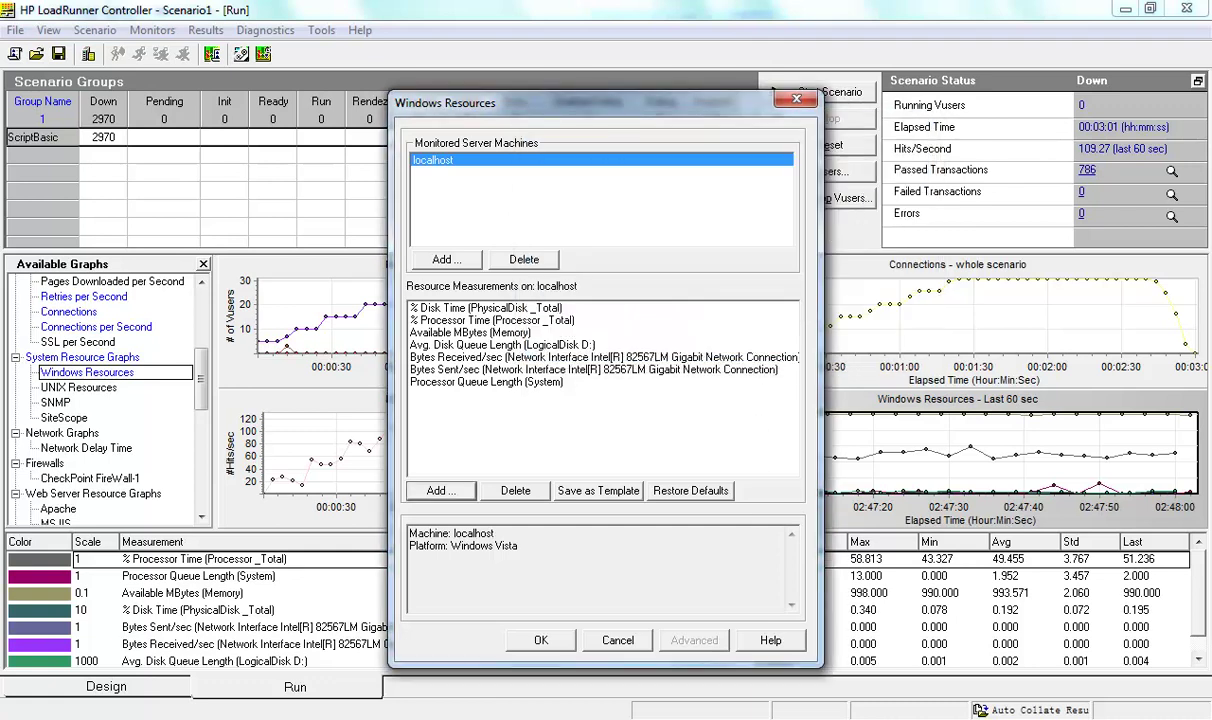
Switch to MindManager and add the subtopics "每秒接收的数据量" and "每秒发送的数据量" under the 带宽 topic
{"action": "key", "text": "alt+Tab"}
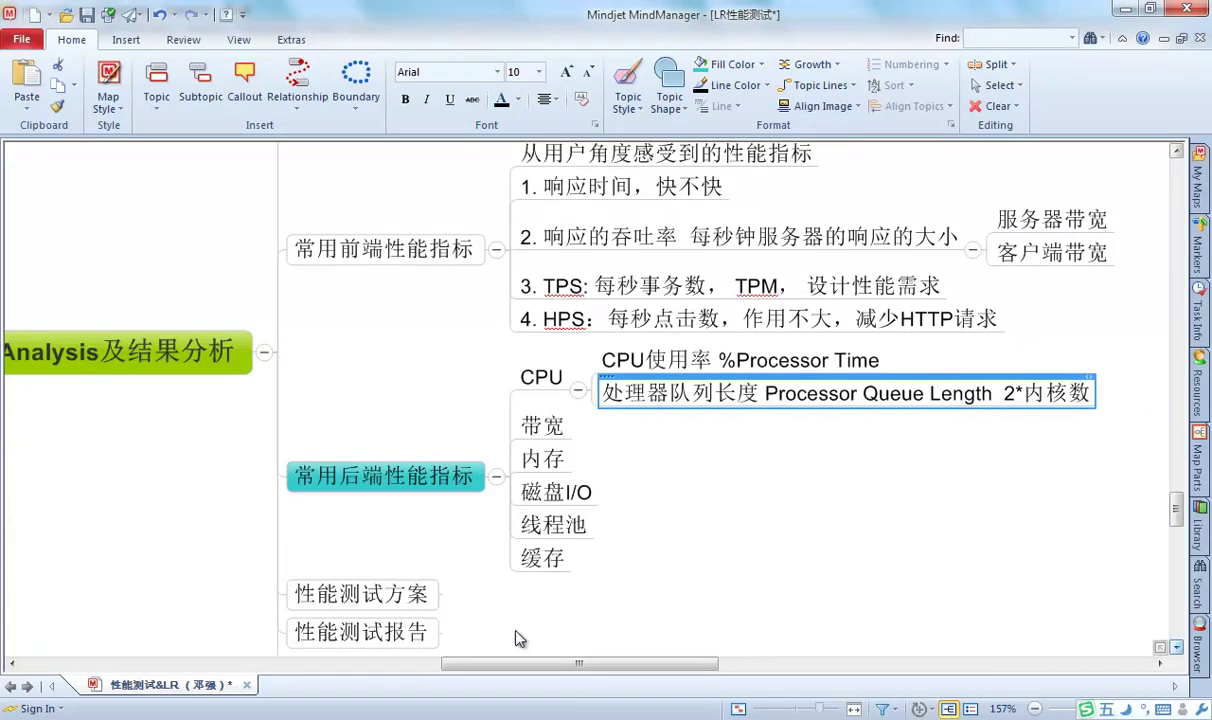
{"action": "left_click", "coordinate": [742, 368]}
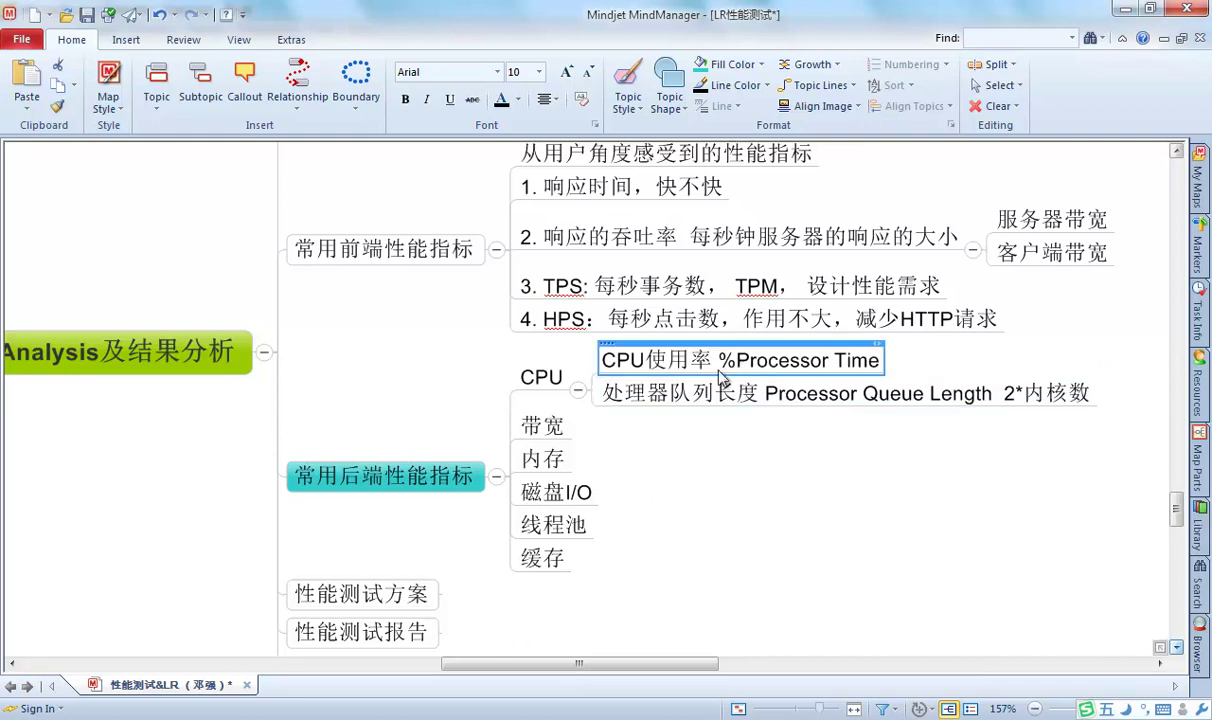
{"action": "left_click", "coordinate": [535, 428]}
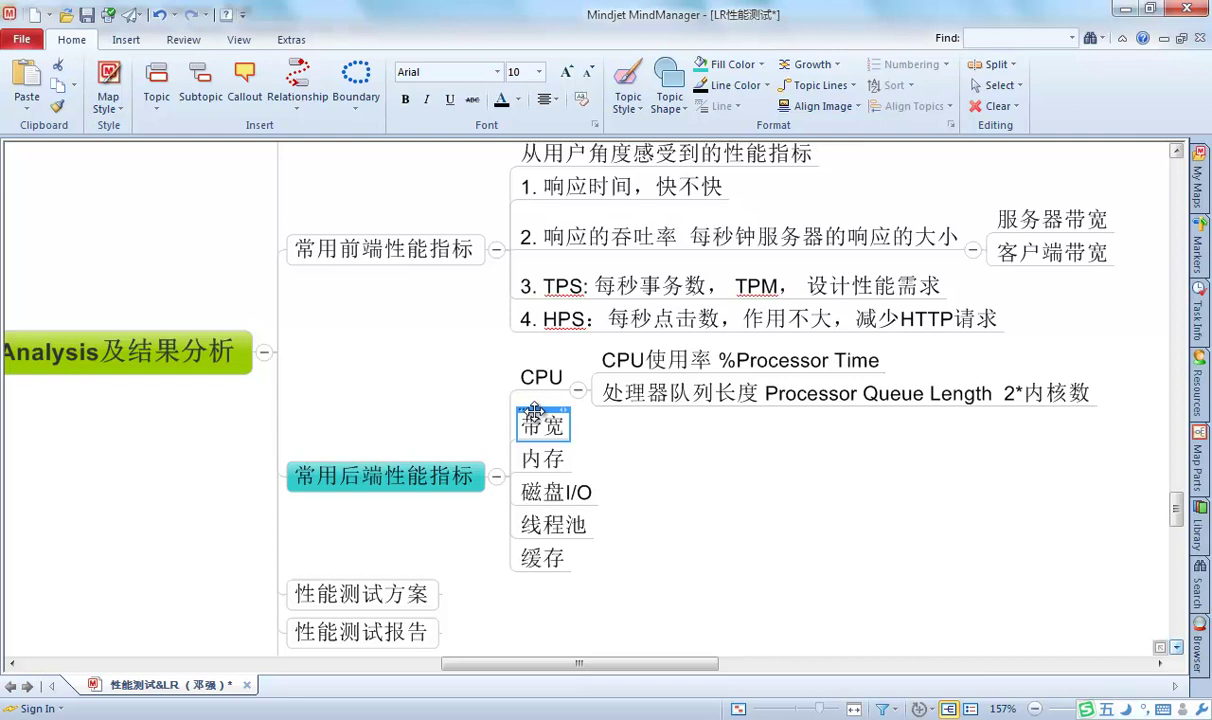
{"action": "key", "text": "Insert"}
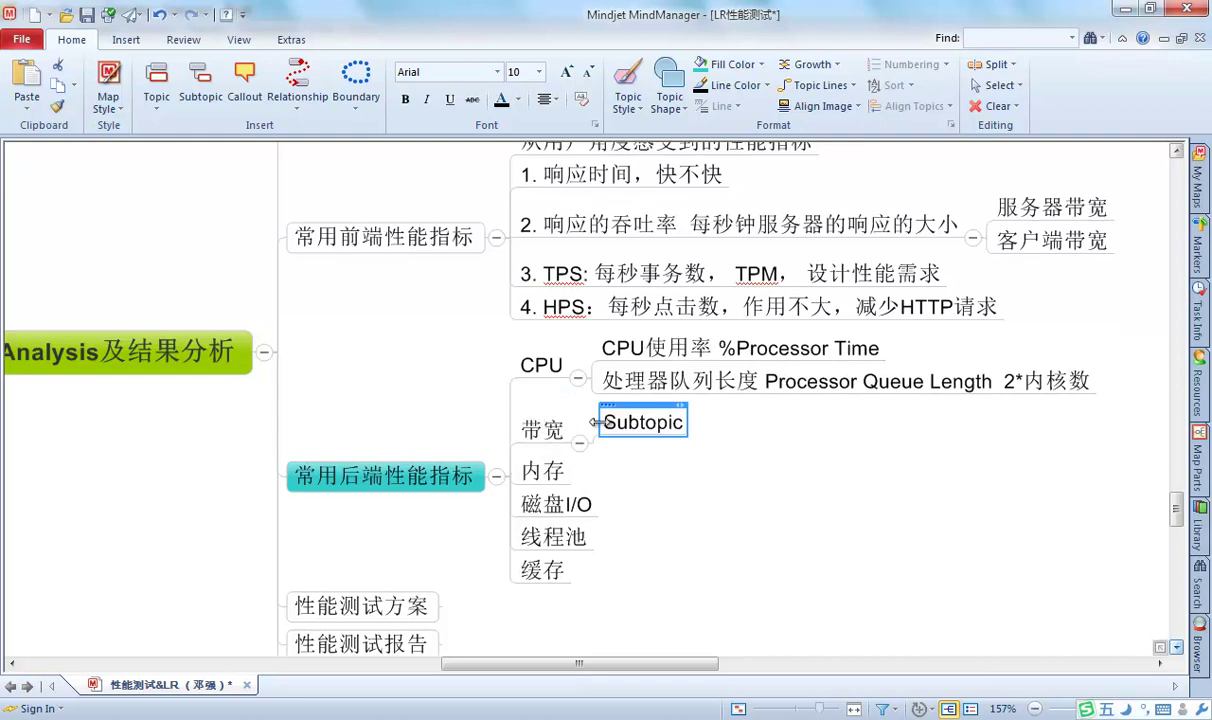
{"action": "double_click", "coordinate": [617, 426]}
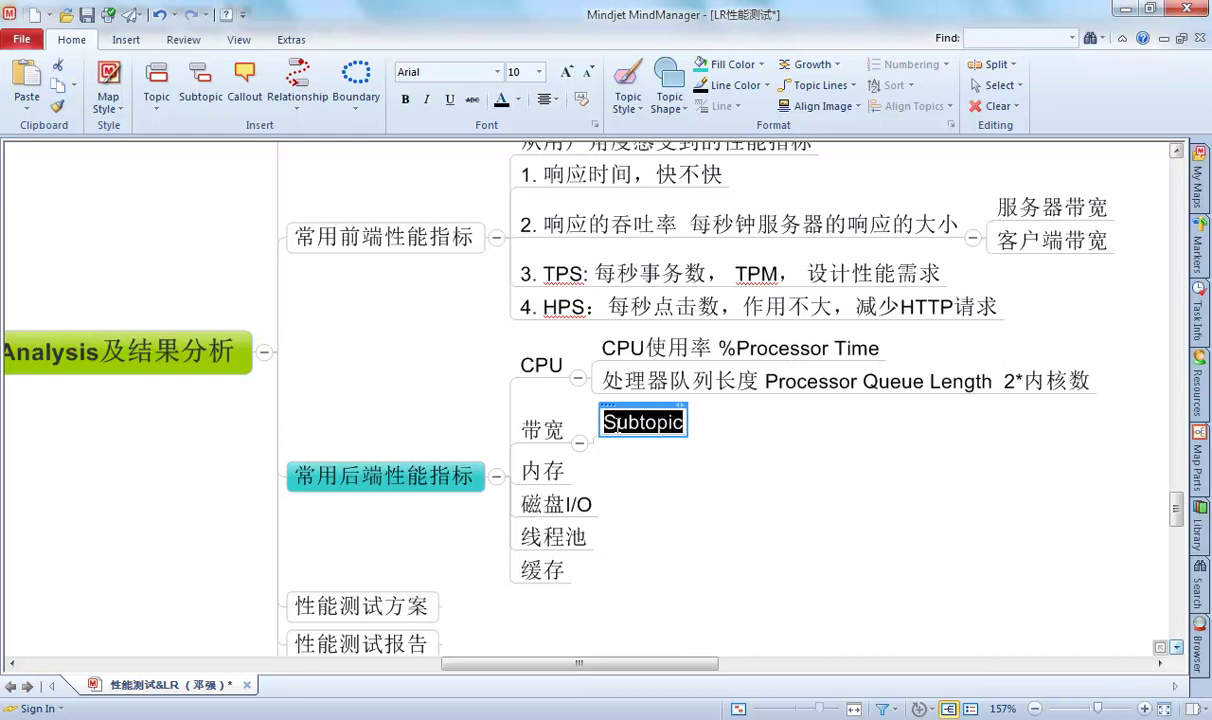
{"action": "type", "text": "接收"}
{"action": "key", "text": "Home"}
{"action": "type", "text": "每秒"}
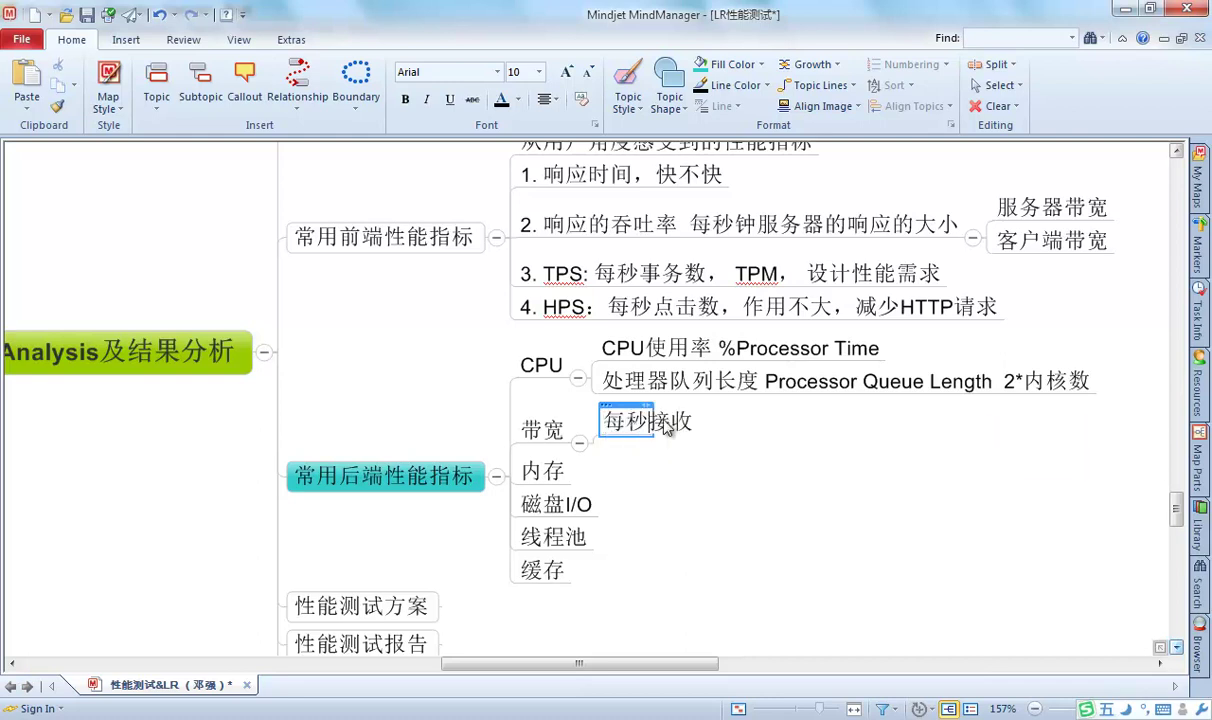
{"action": "left_click", "coordinate": [689, 421]}
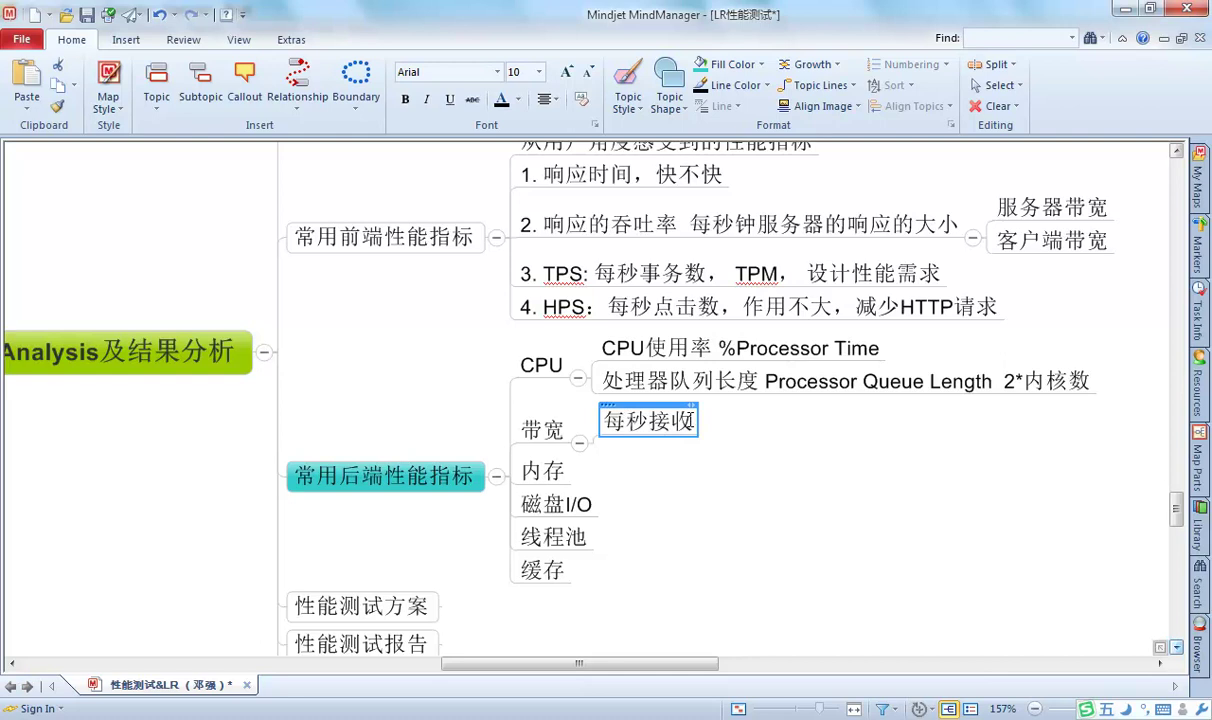
{"action": "type", "text": "的数据"}
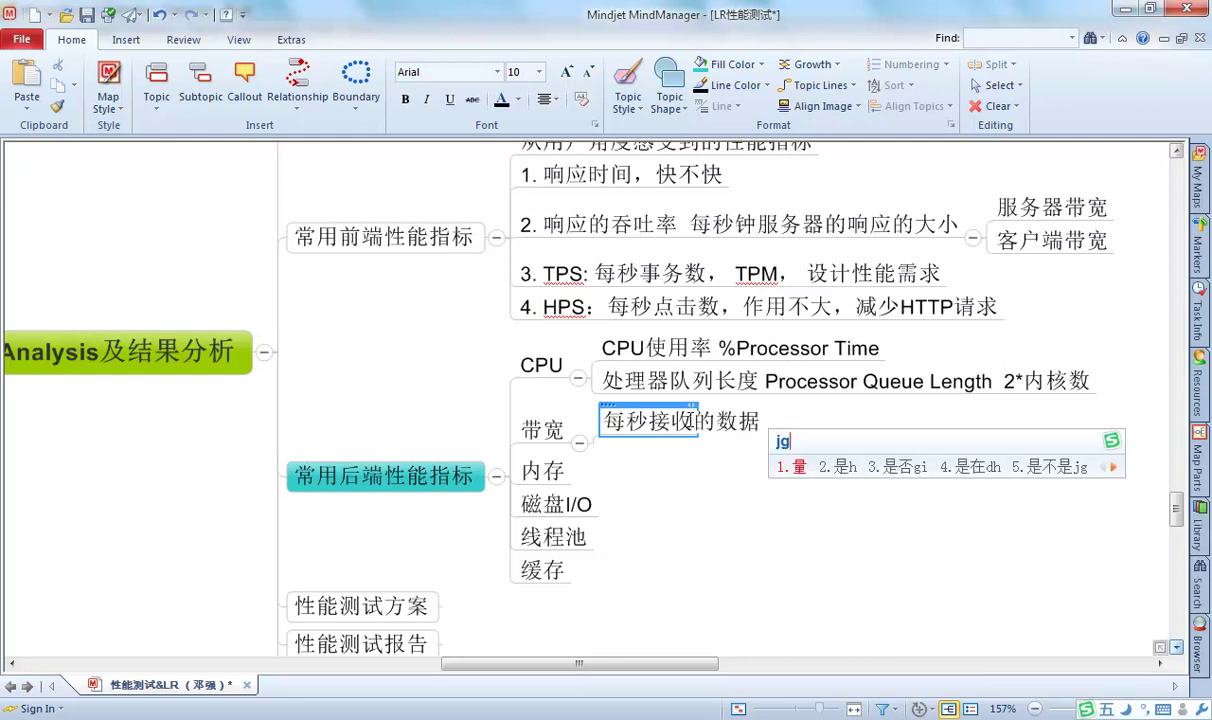
{"action": "type", "text": "量"}
{"action": "key", "text": "Return"}
{"action": "type", "text": "每秒发送的数据量"}
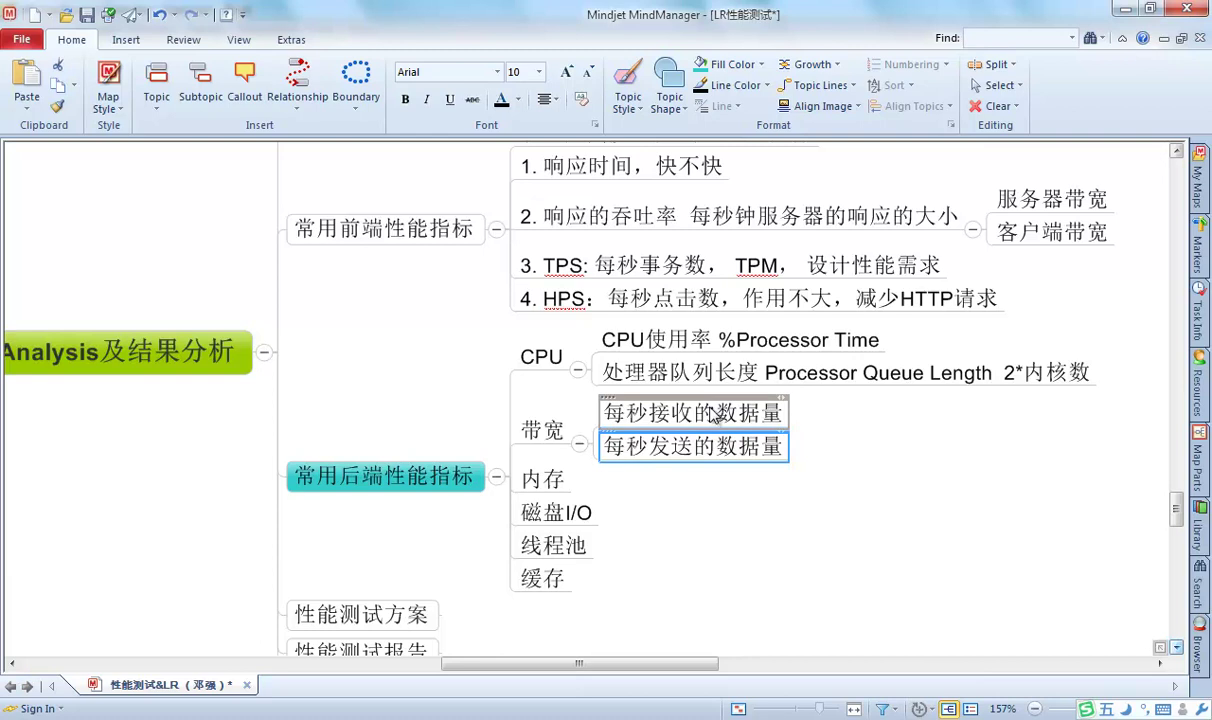
Append "，低于下行带宽/8" to the 每秒接收的数据量 subtopic
{"action": "left_click", "coordinate": [781, 413]}
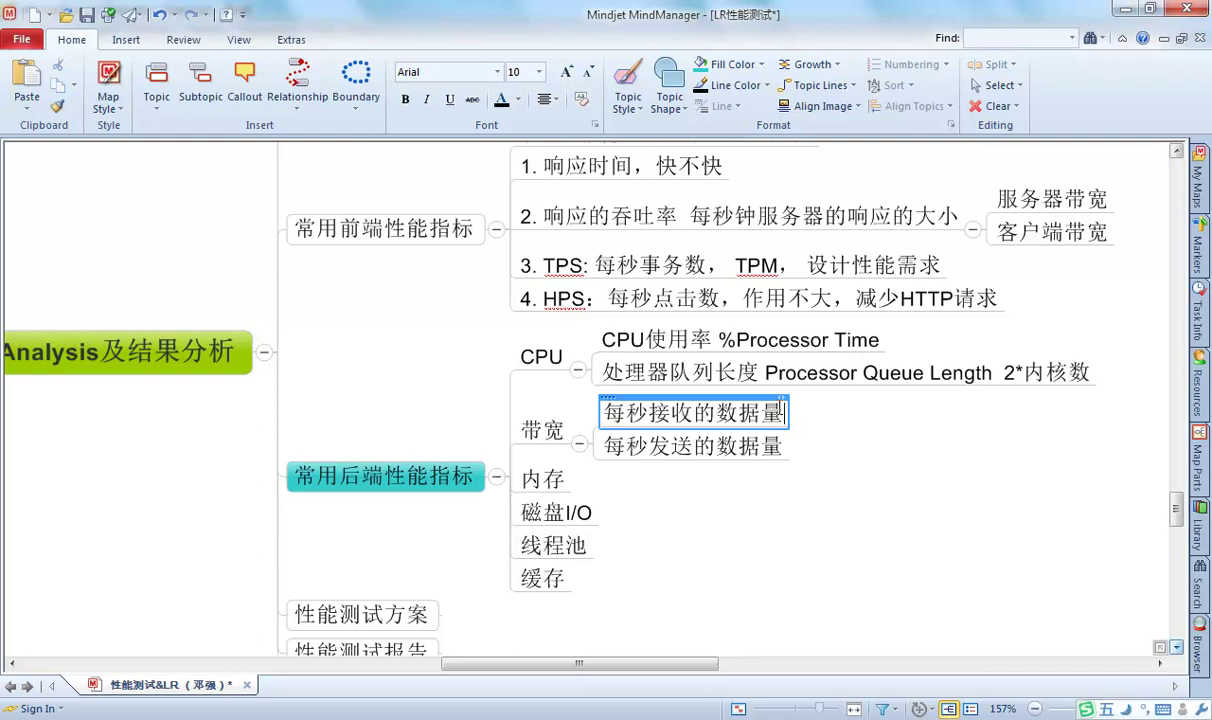
{"action": "type", "text": "，低于下行"}
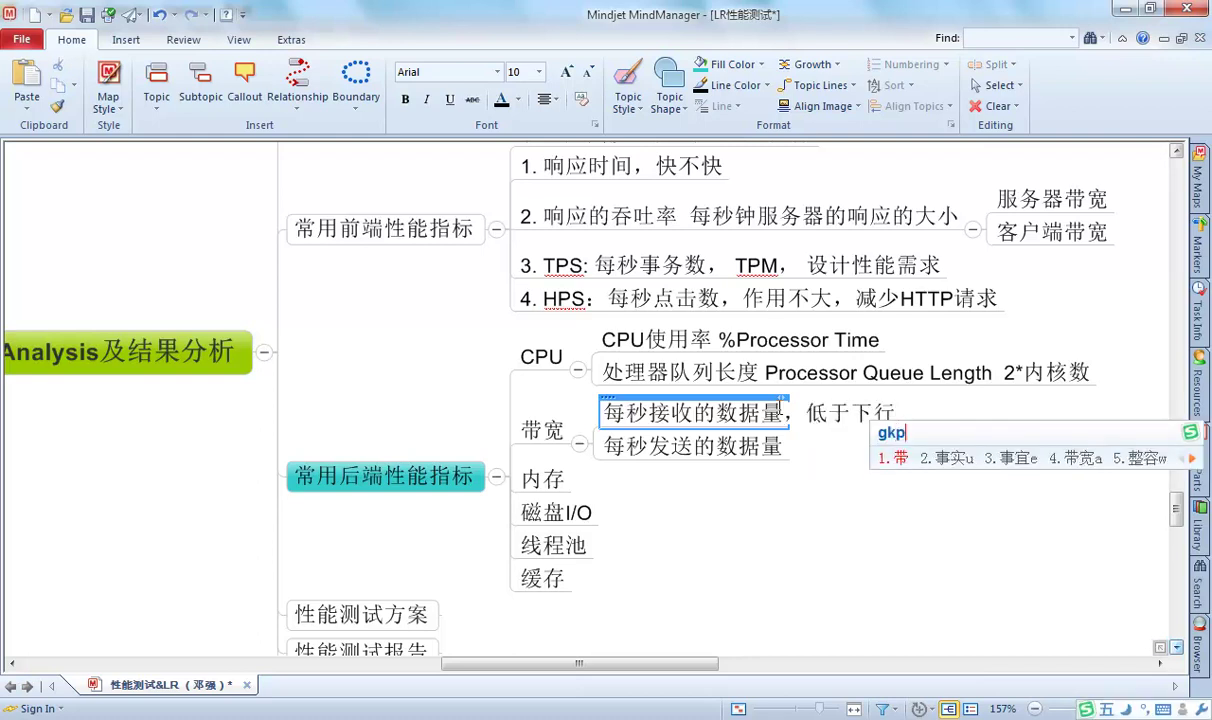
{"action": "type", "text": "带宽/9"}
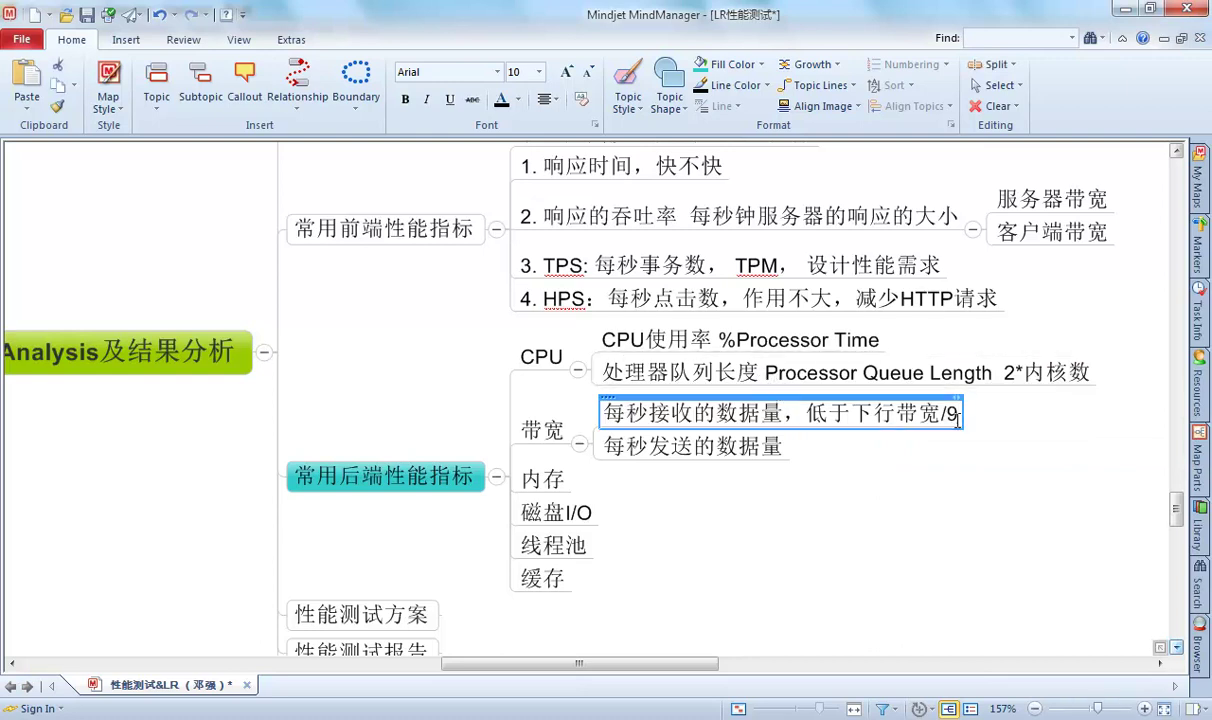
{"action": "key", "text": "BackSpace"}
{"action": "type", "text": "8"}
Append "，低于上行带宽/8" to the 每秒发送的数据量 subtopic
{"action": "left_click", "coordinate": [783, 450]}
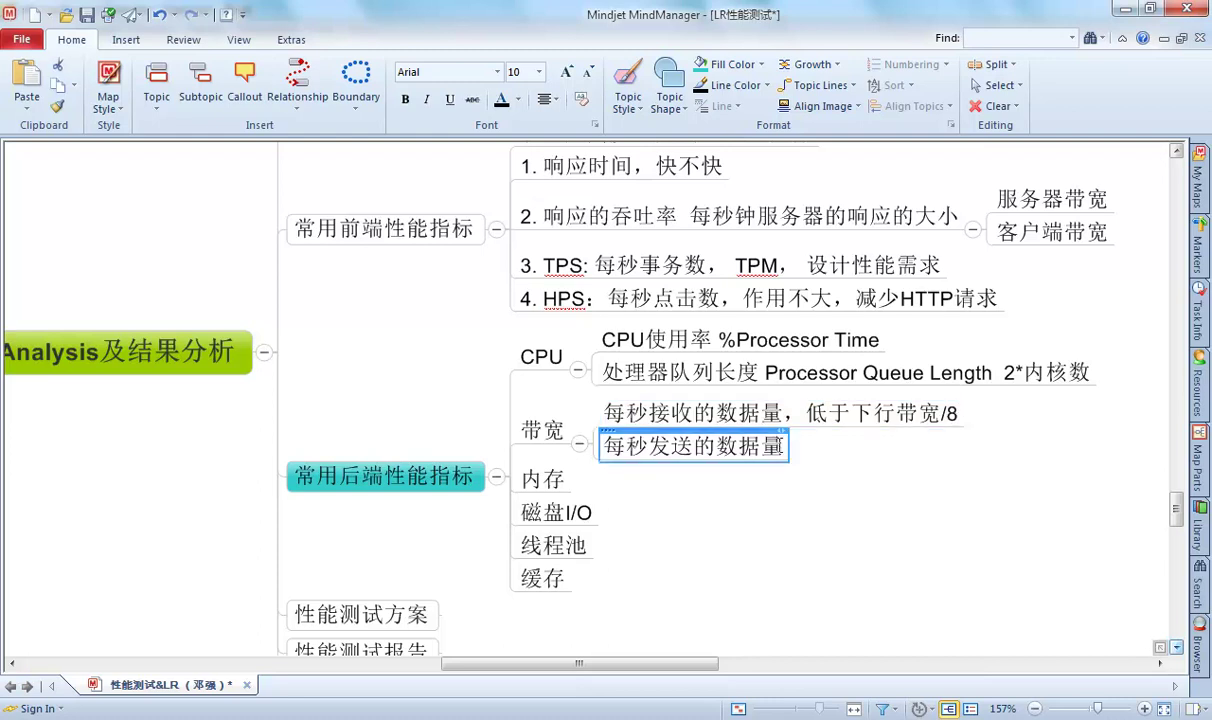
{"action": "type", "text": ",wqa gf h tf gk"}
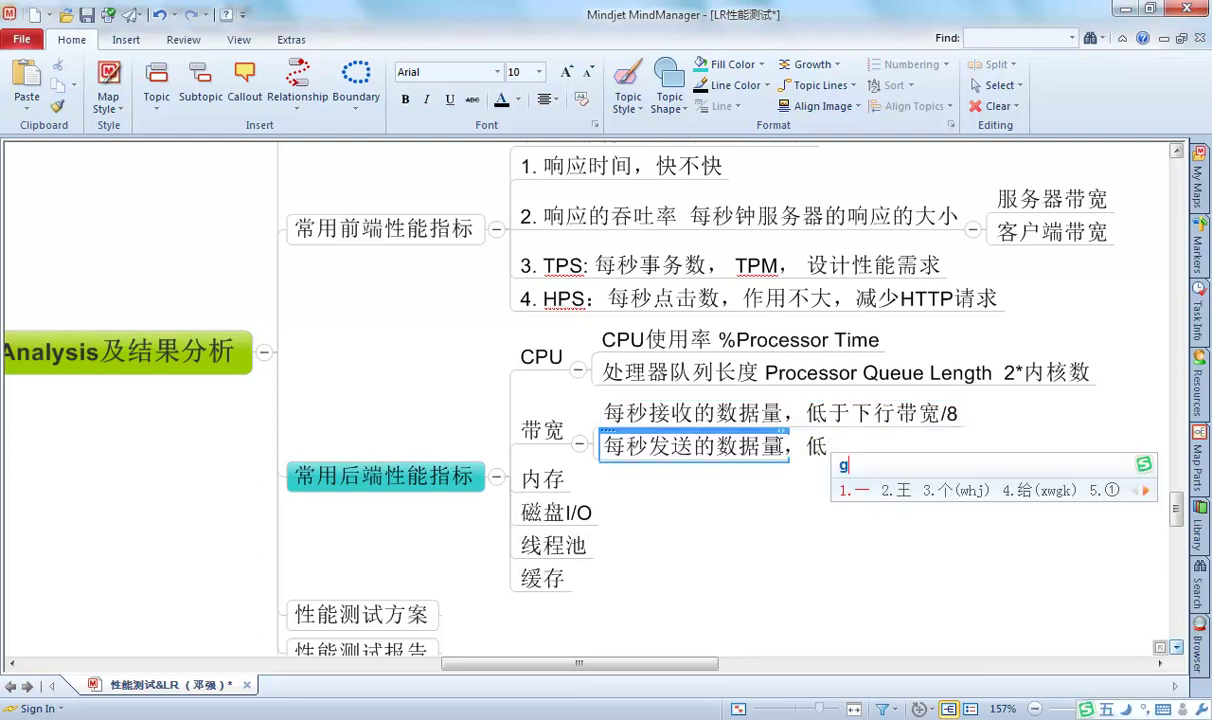
{"action": "type", "text": "p pam "}
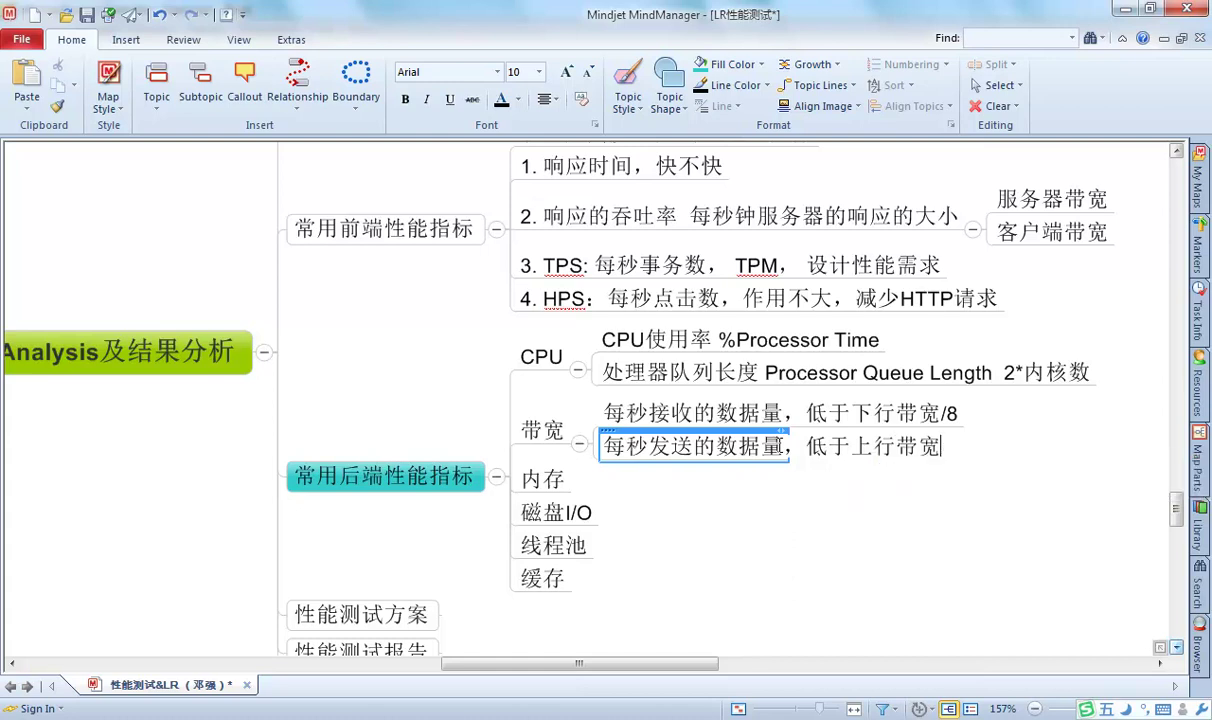
{"action": "type", "text": "/8"}
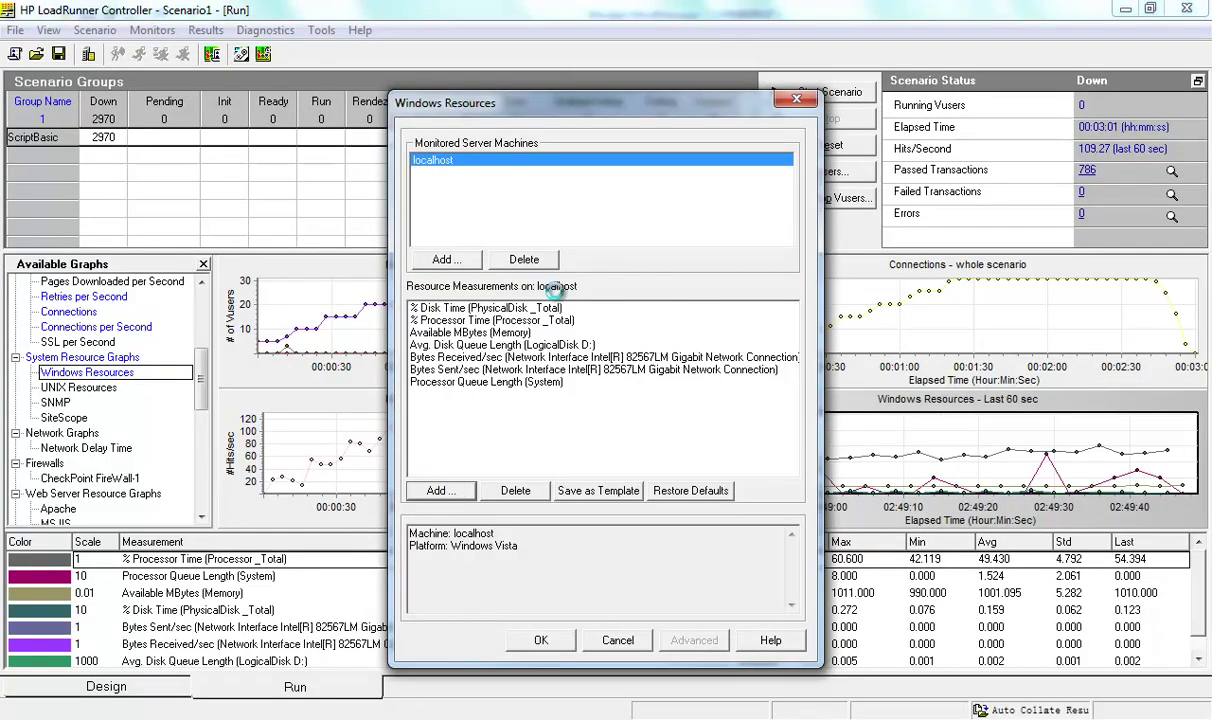
In LoadRunner Controller, examine the Network Interface counters Bytes Received/sec and Bytes Sent/sec, then close the counter selection without adding any
{"action": "left_click", "coordinate": [704, 190]}
{"action": "left_click_drag", "start_coordinate": [704, 190], "coordinate": [705, 232]}
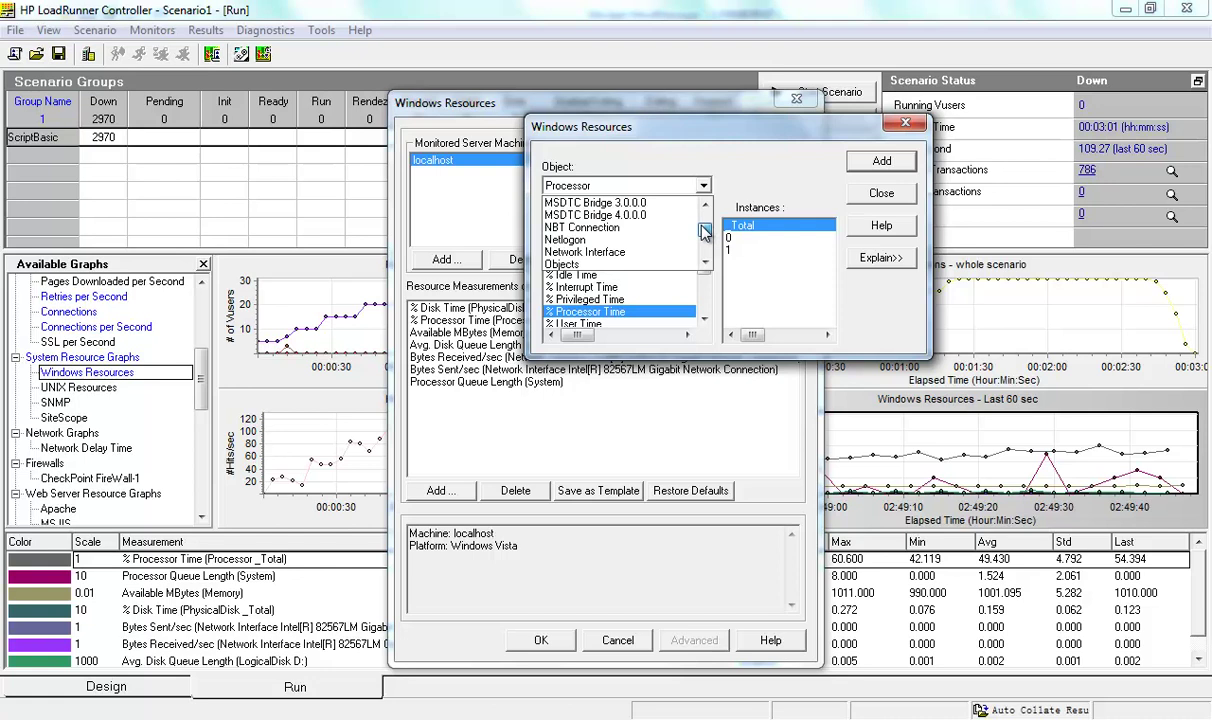
{"action": "left_click", "coordinate": [600, 252]}
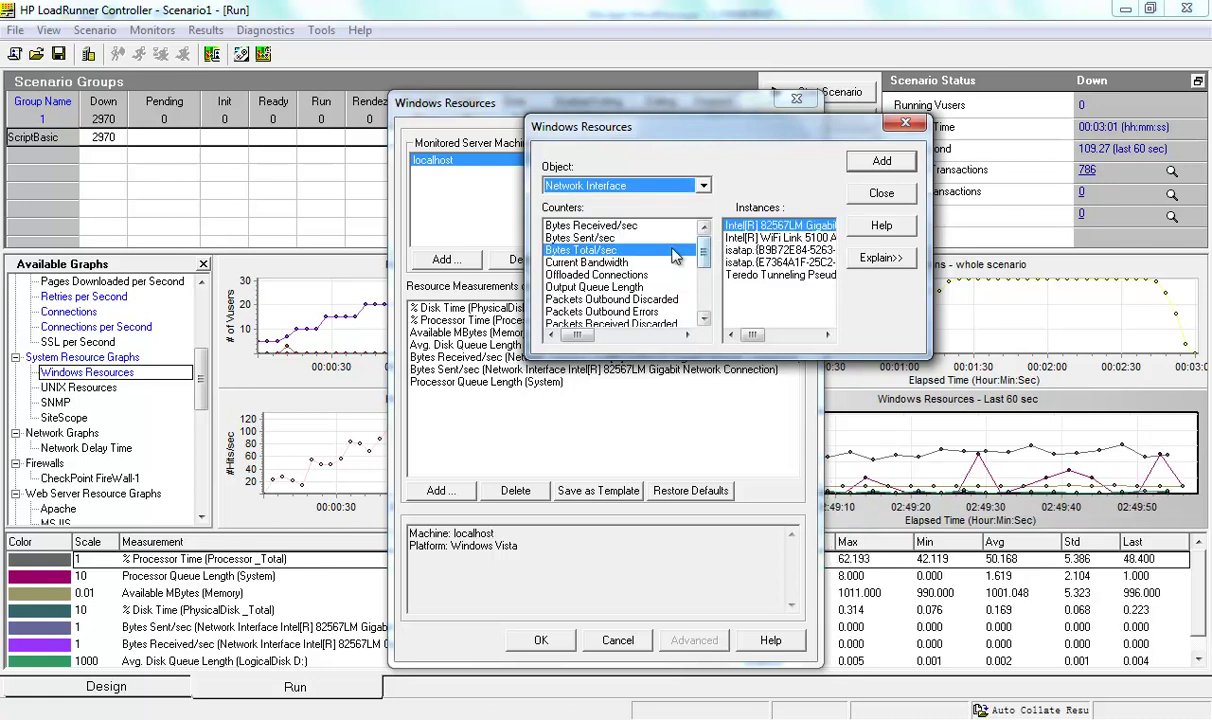
{"action": "left_click", "coordinate": [574, 226]}
{"action": "left_click", "coordinate": [596, 239]}
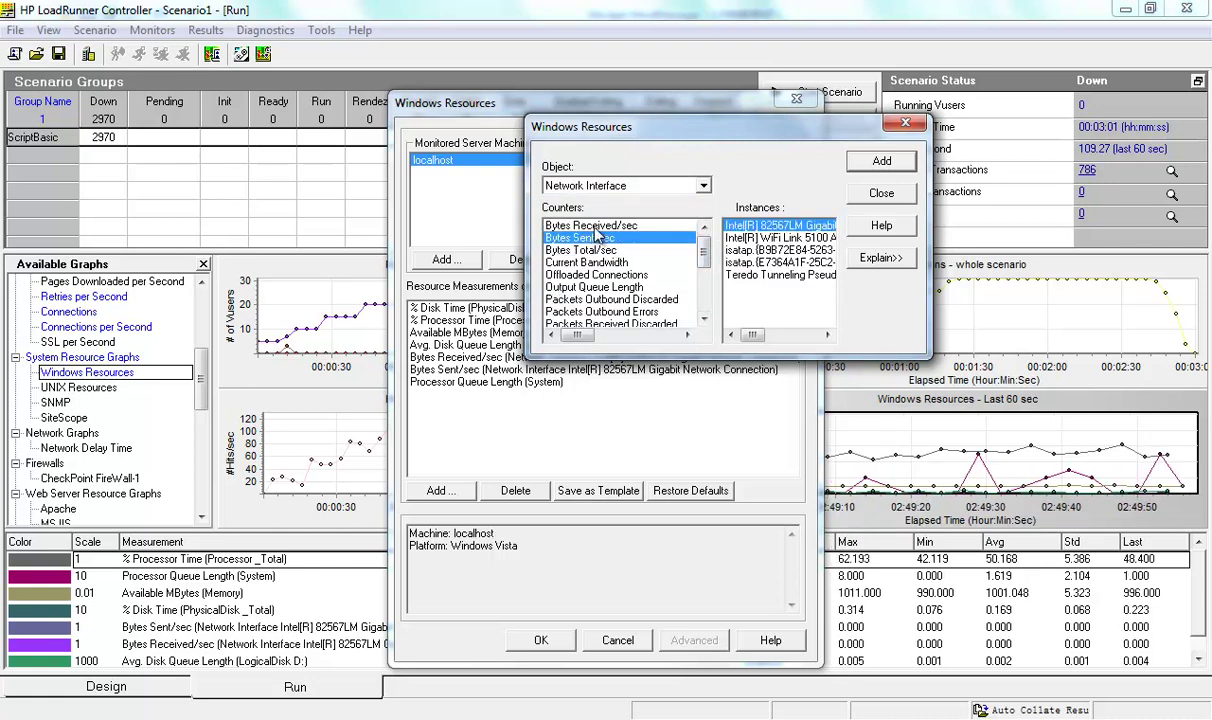
{"action": "left_click", "coordinate": [598, 226]}
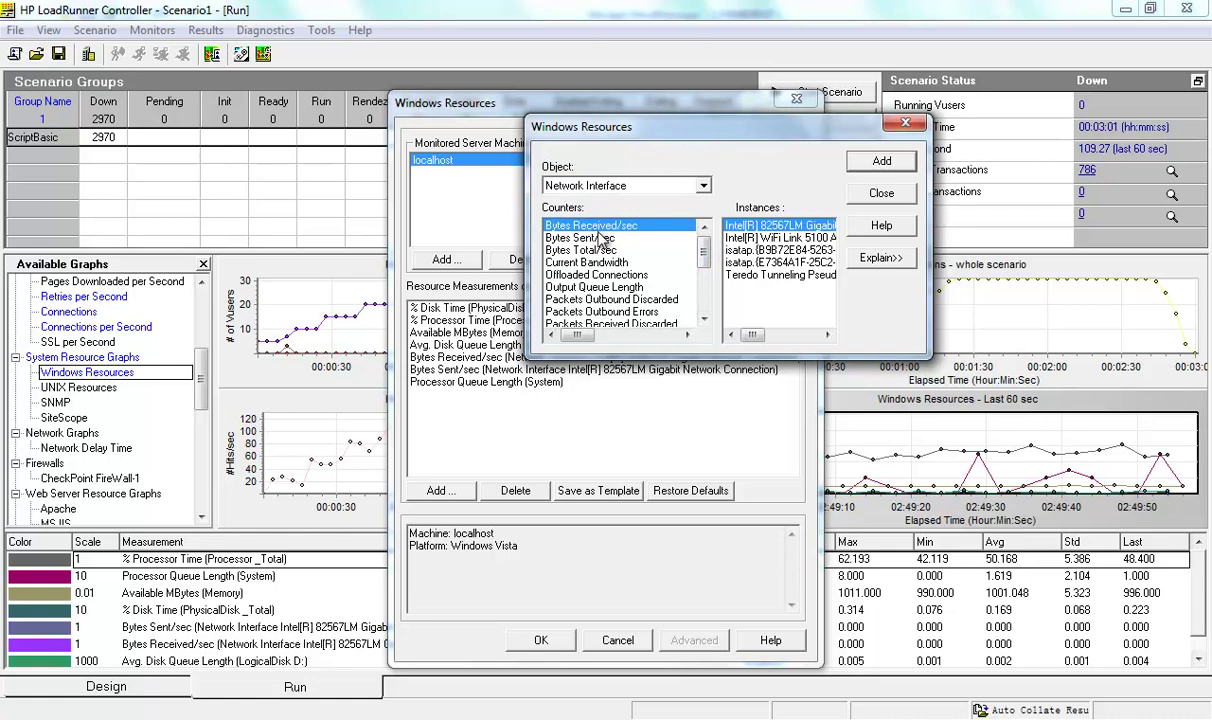
{"action": "left_click", "coordinate": [598, 240]}
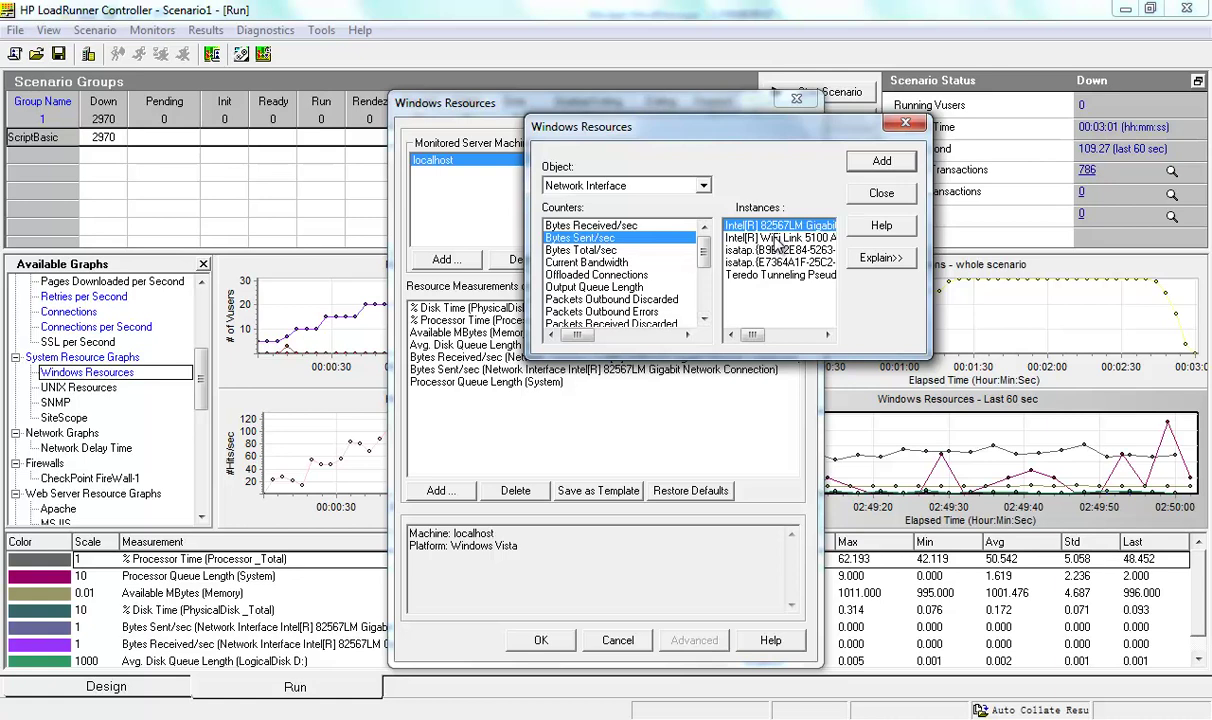
{"action": "left_click", "coordinate": [872, 194]}
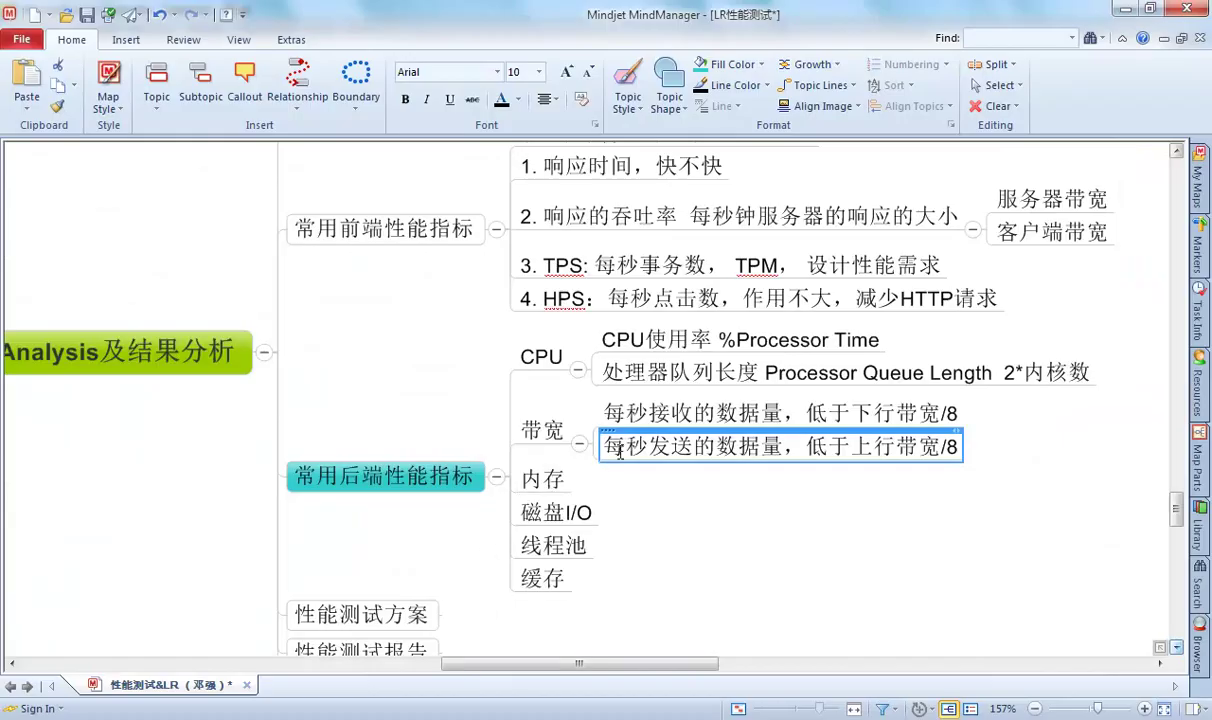
Add the subtopic "内存使用率，可用内存数量(M)" under the 内存 topic
{"action": "left_click", "coordinate": [530, 480]}
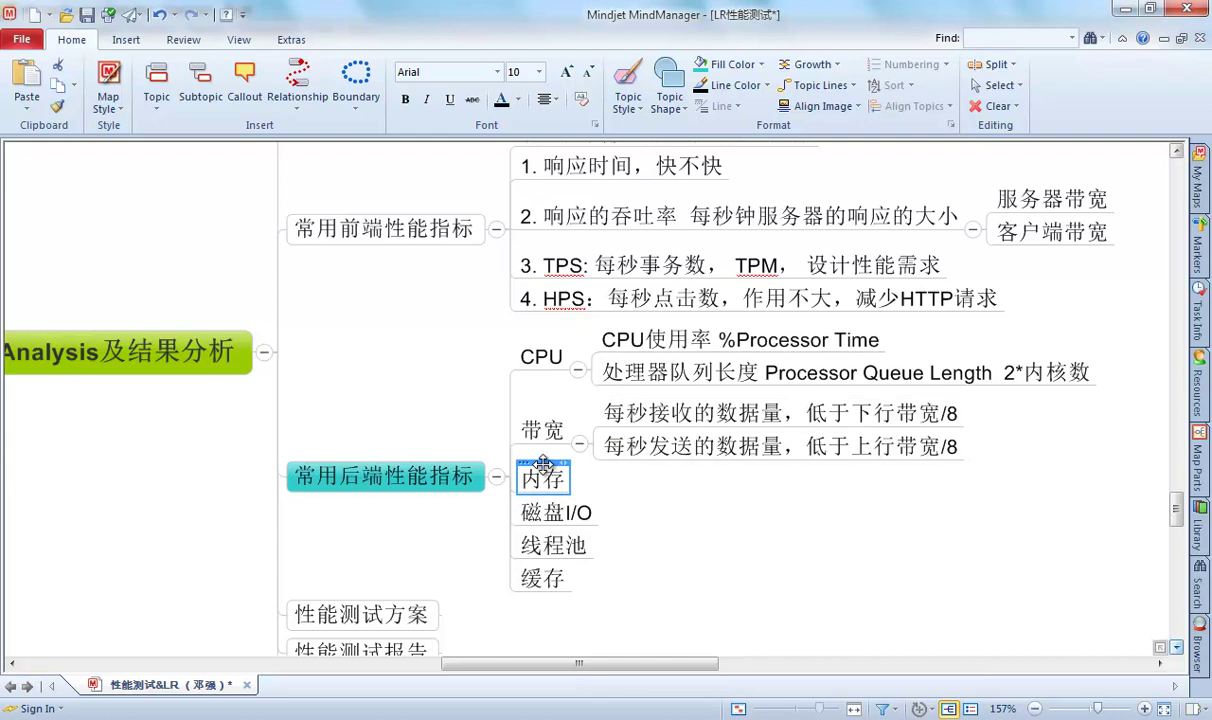
{"action": "key", "text": "Insert"}
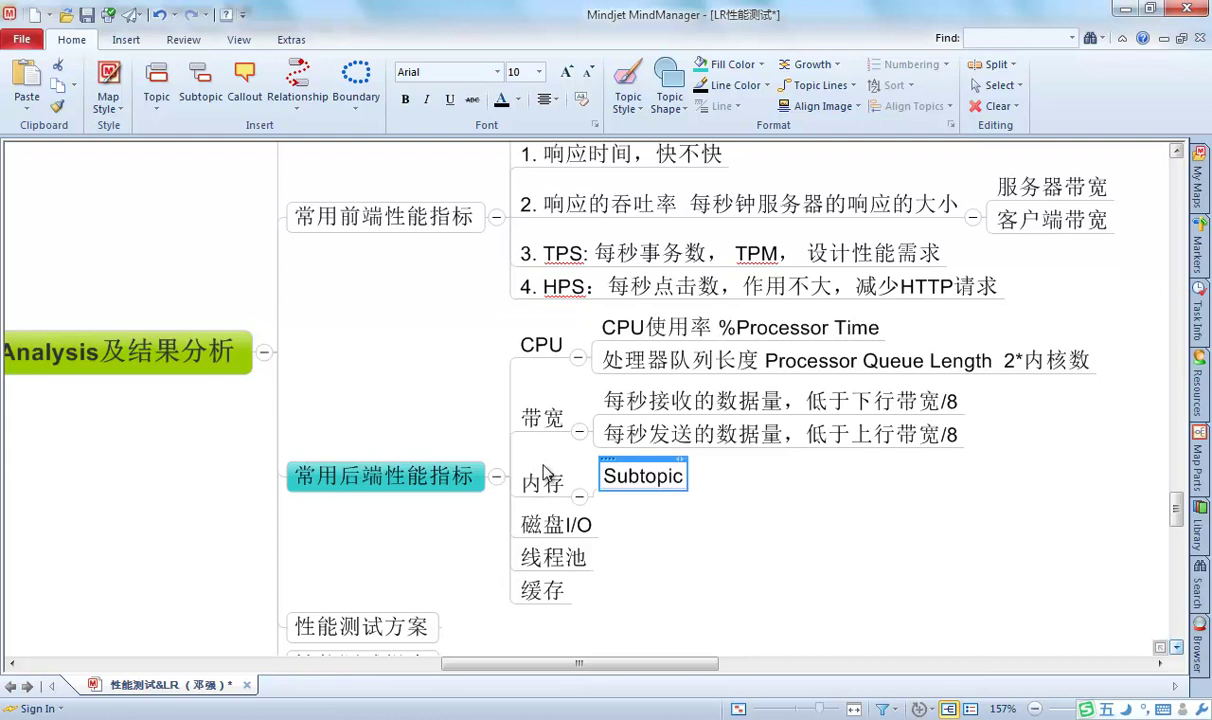
{"action": "type", "text": "内存"}
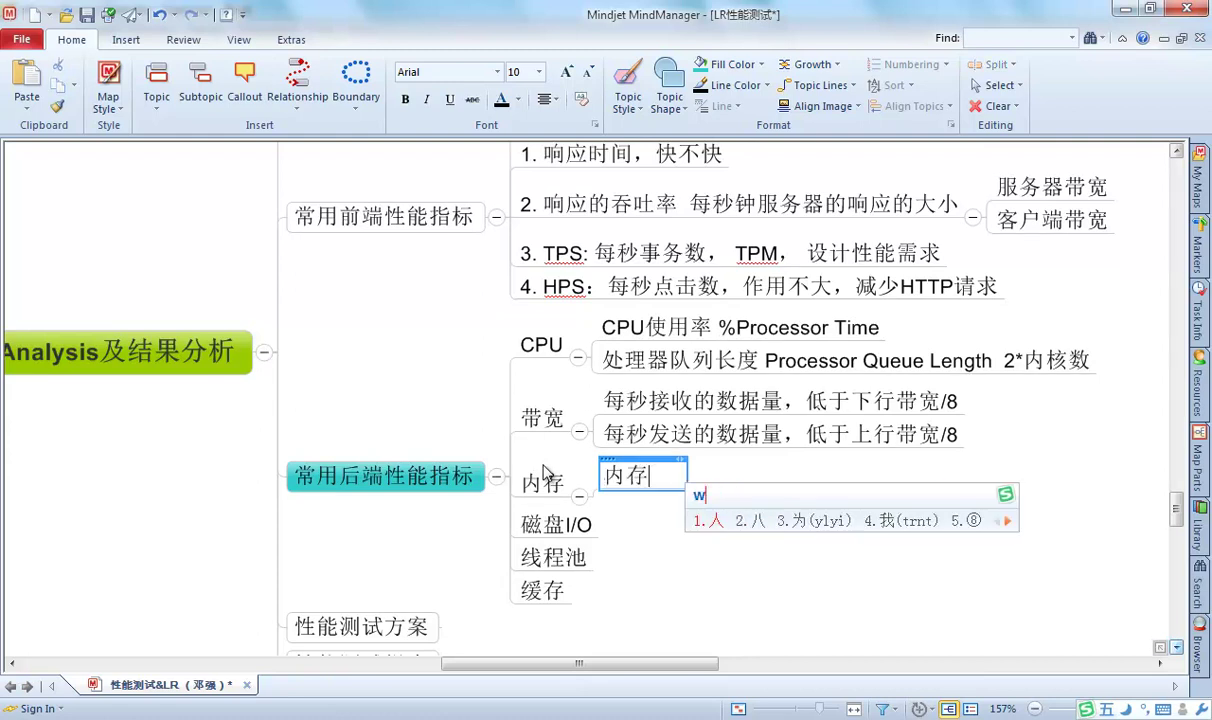
{"action": "type", "text": "使用率"}
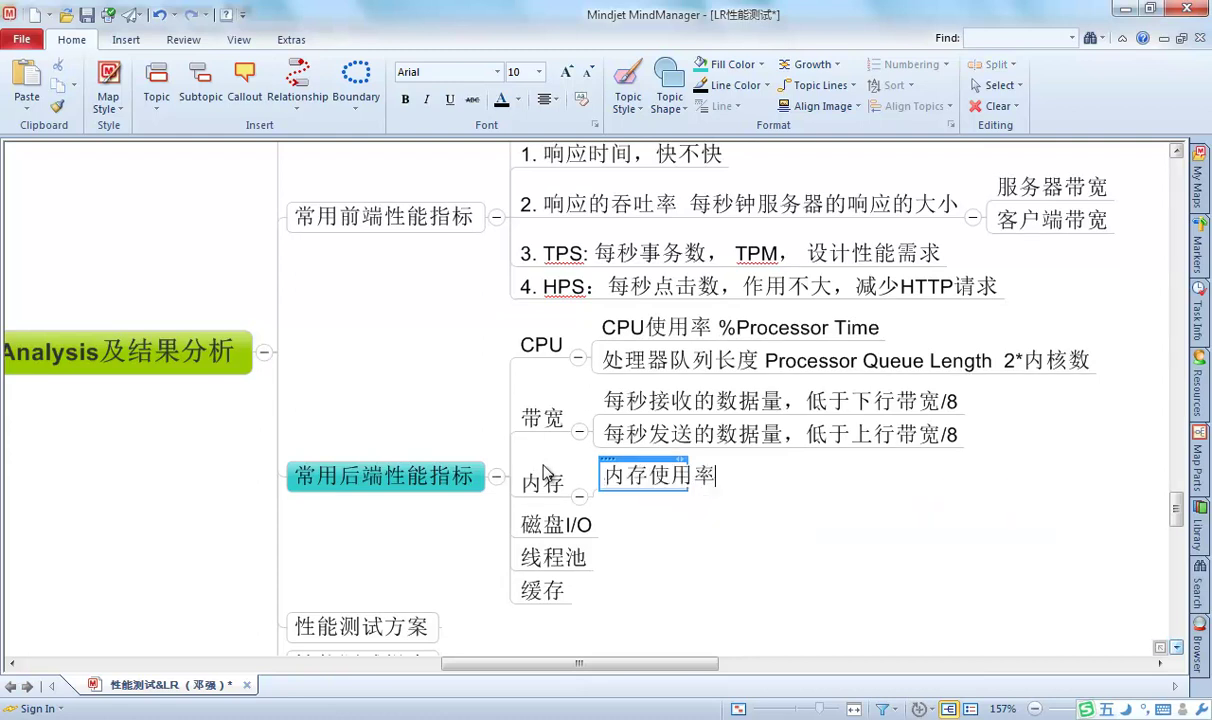
{"action": "type", "text": "，可用"}
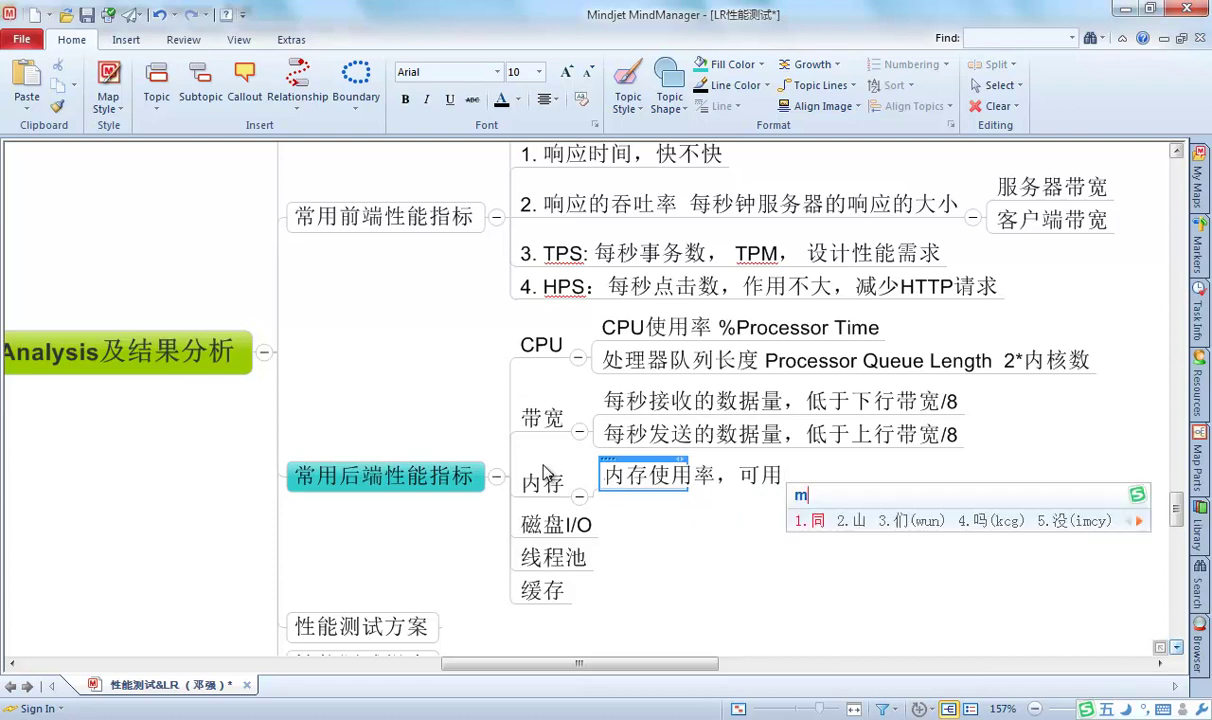
{"action": "type", "text": "内存数量"}
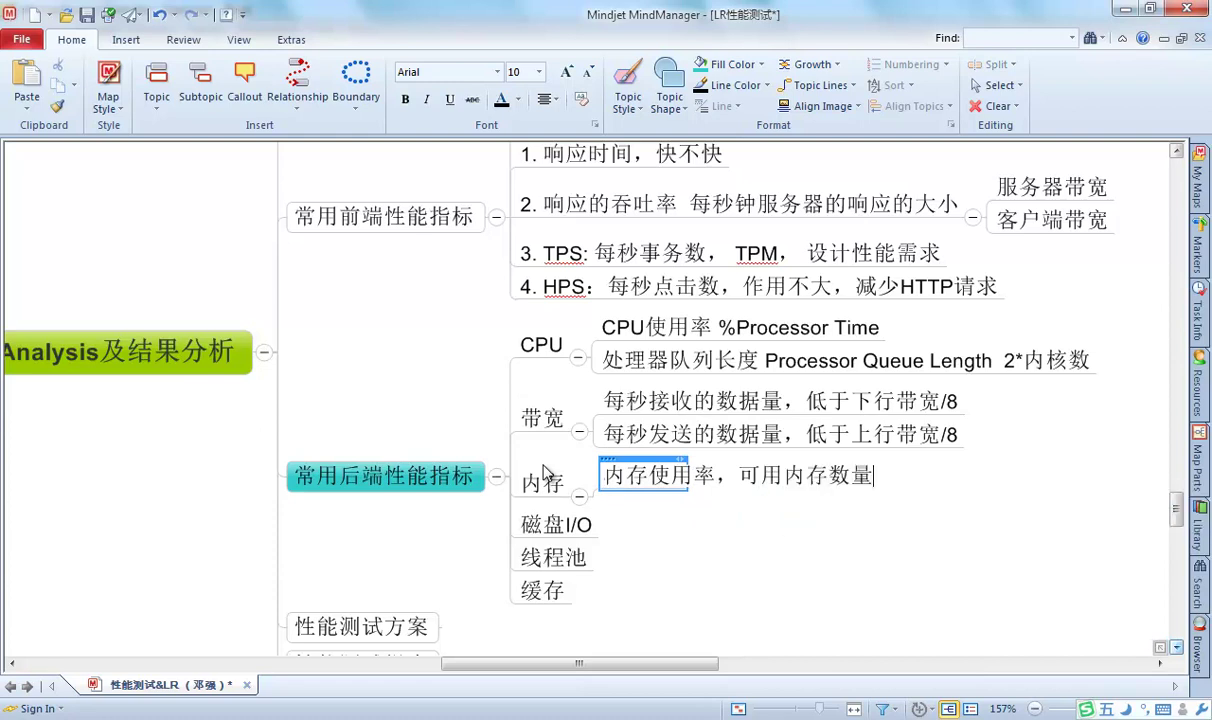
{"action": "type", "text": "(<"}
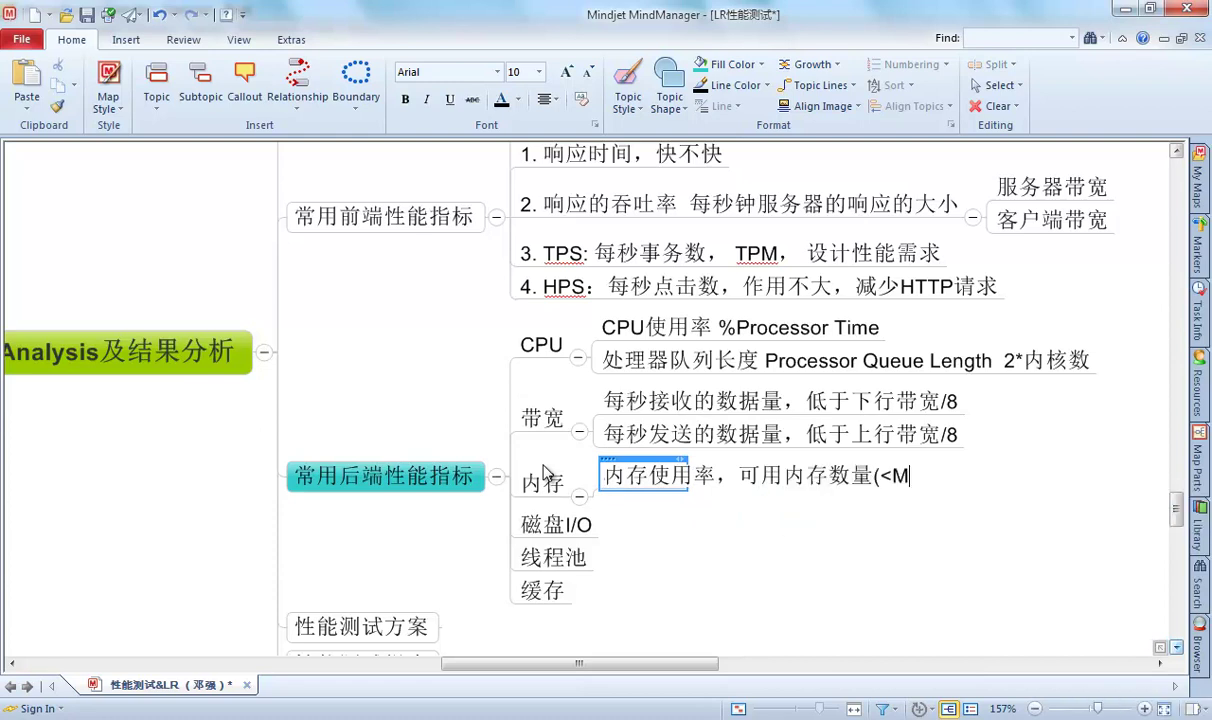
{"action": "key", "text": "BackSpace"}
{"action": "type", "text": "M)"}
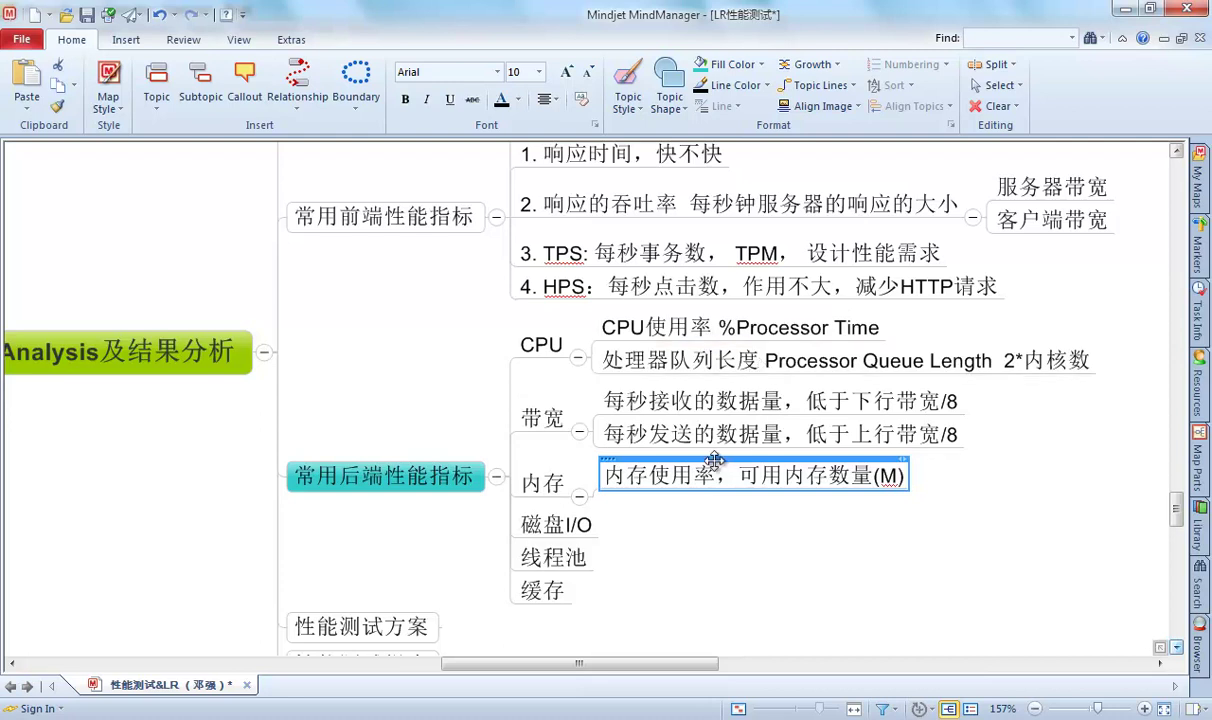
Add a second subtopic "内存的页交换频率 page/sec" under the 内存 topic
{"action": "key", "text": "Return"}
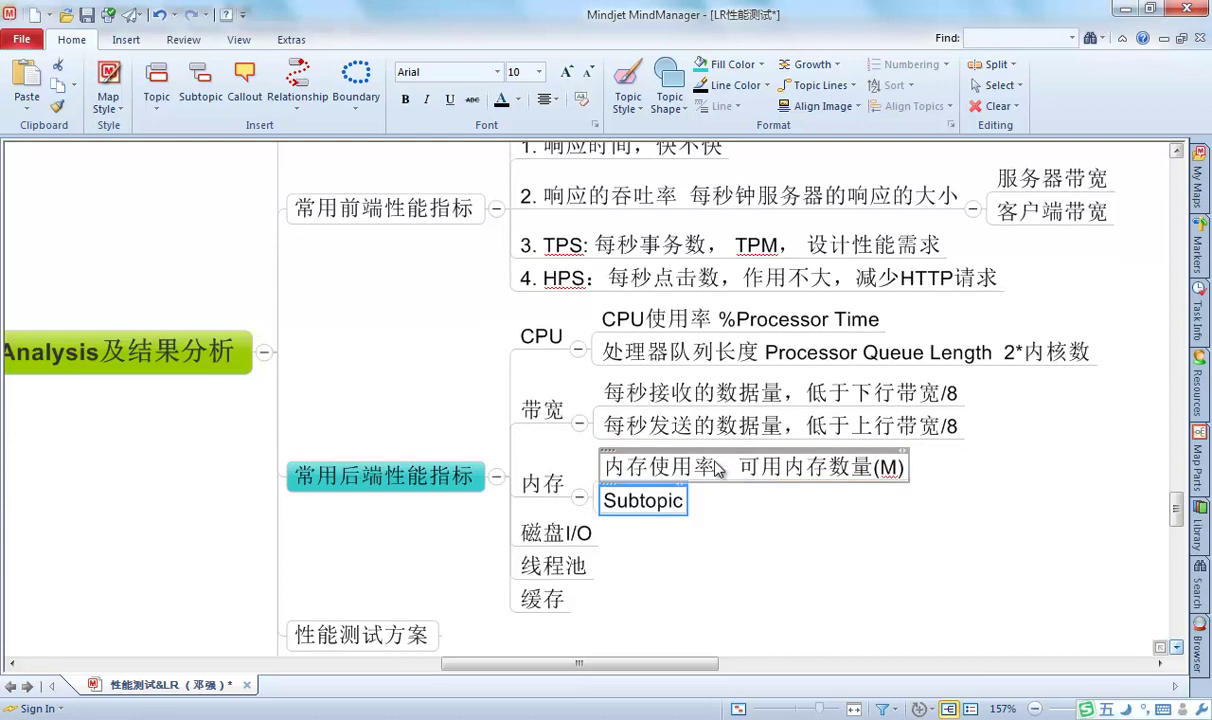
{"action": "type", "text": "内存的"}
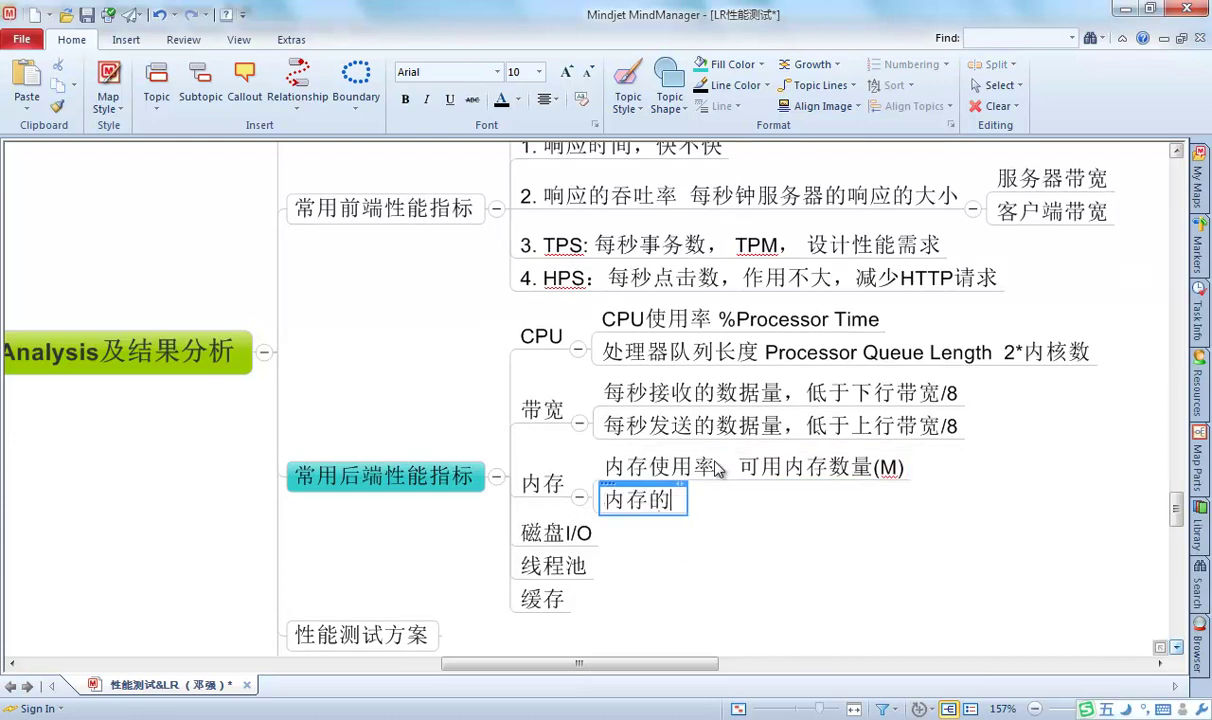
{"action": "type", "text": "页交换"}
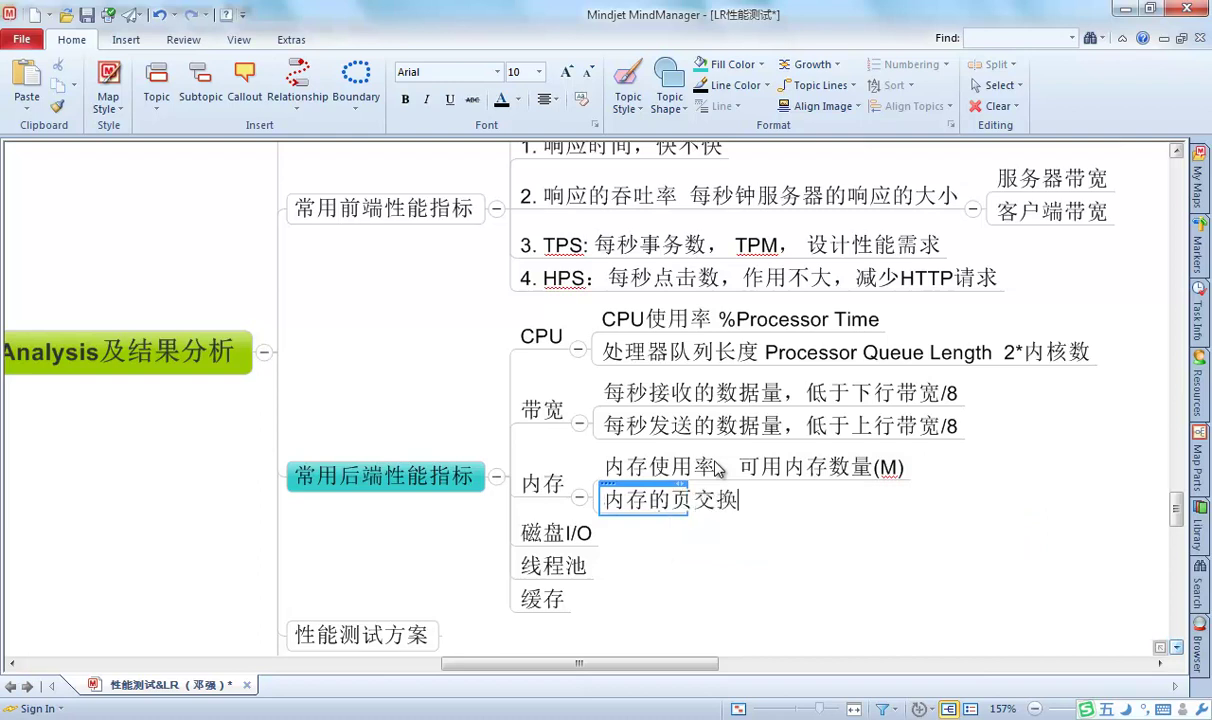
{"action": "type", "text": "频率"}
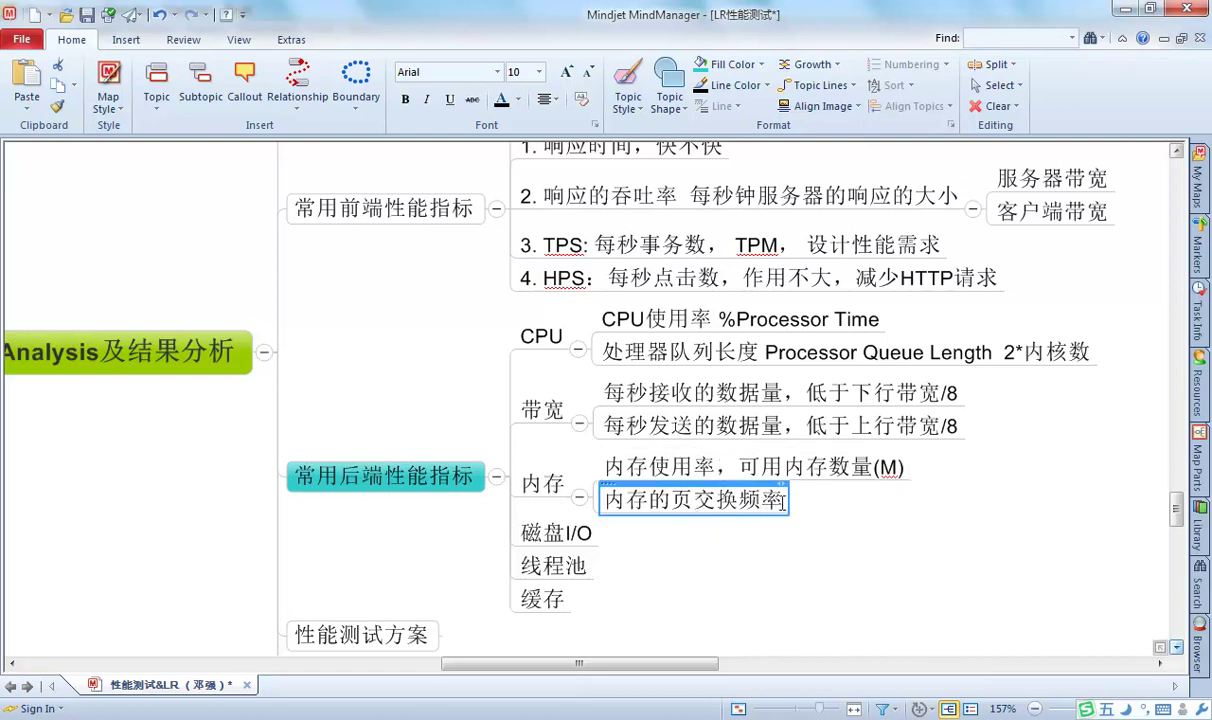
{"action": "type", "text": "page/sec"}
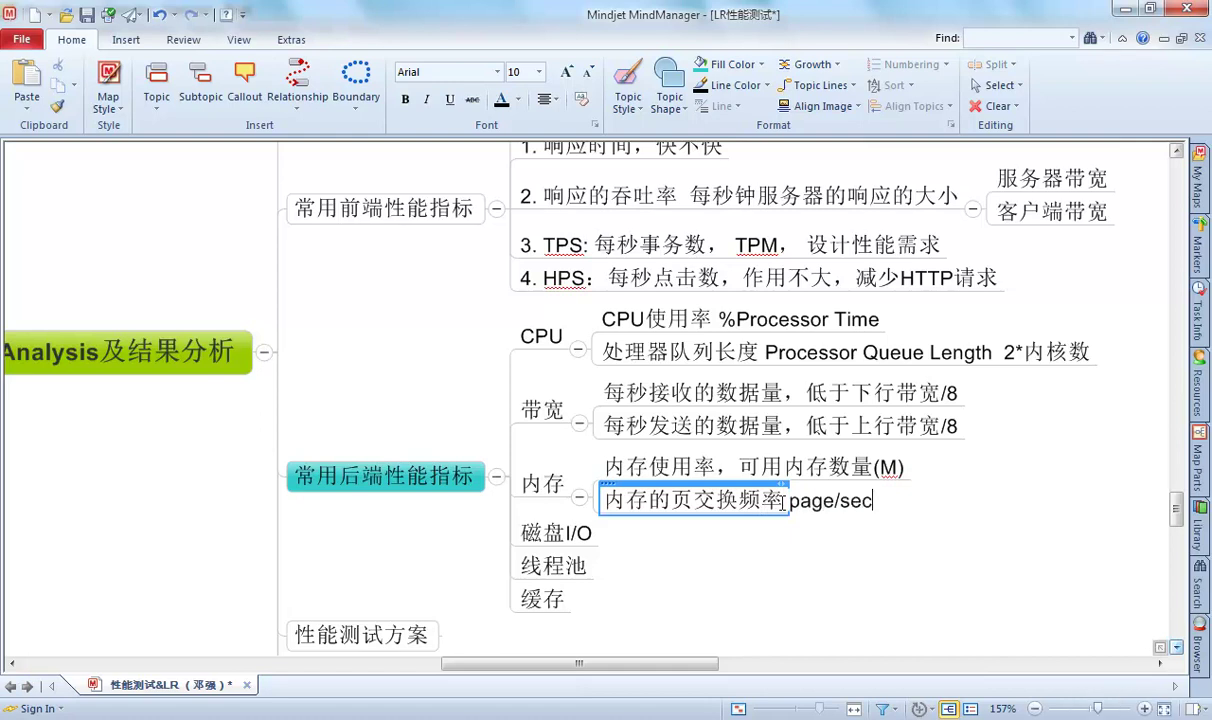
{"action": "key", "text": "Return"}
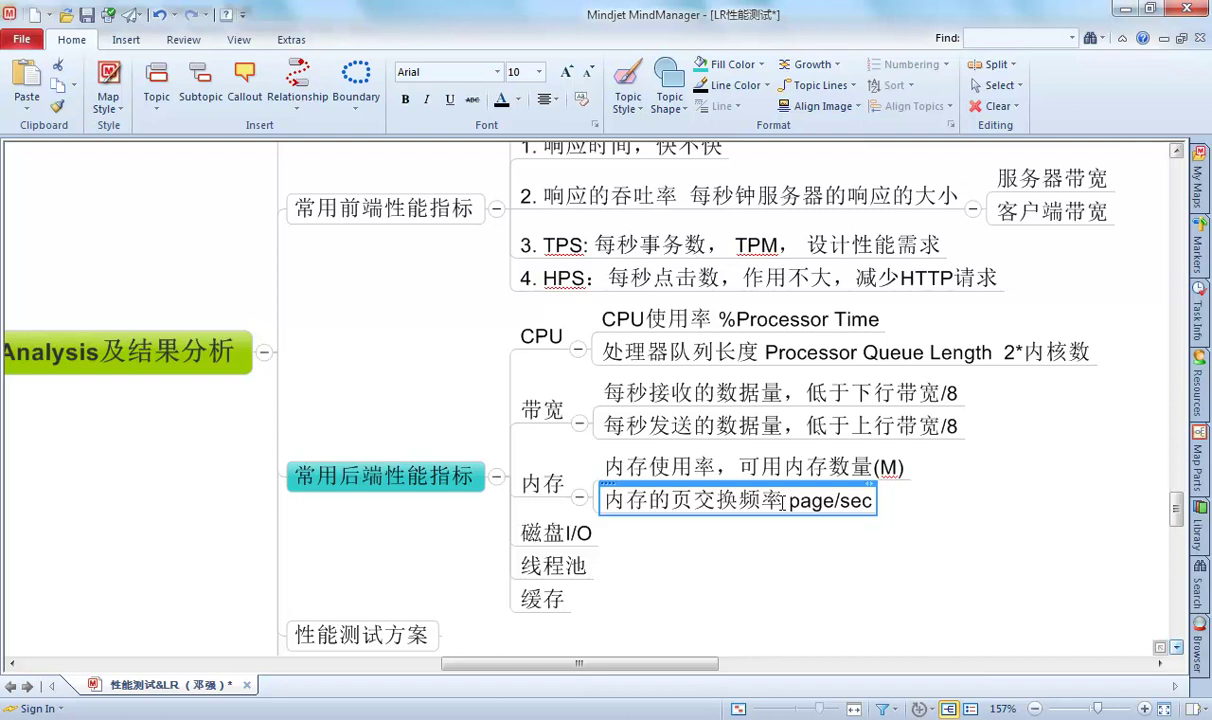
Append "，越低越好" to the 内存的页交换频率 page/sec subtopic and widen it so the text fits on one line
{"action": "left_click", "coordinate": [868, 500]}
{"action": "type", "text": "f"}
{"action": "key", "text": "BackSpace"}
{"action": "key", "text": "BackSpace"}
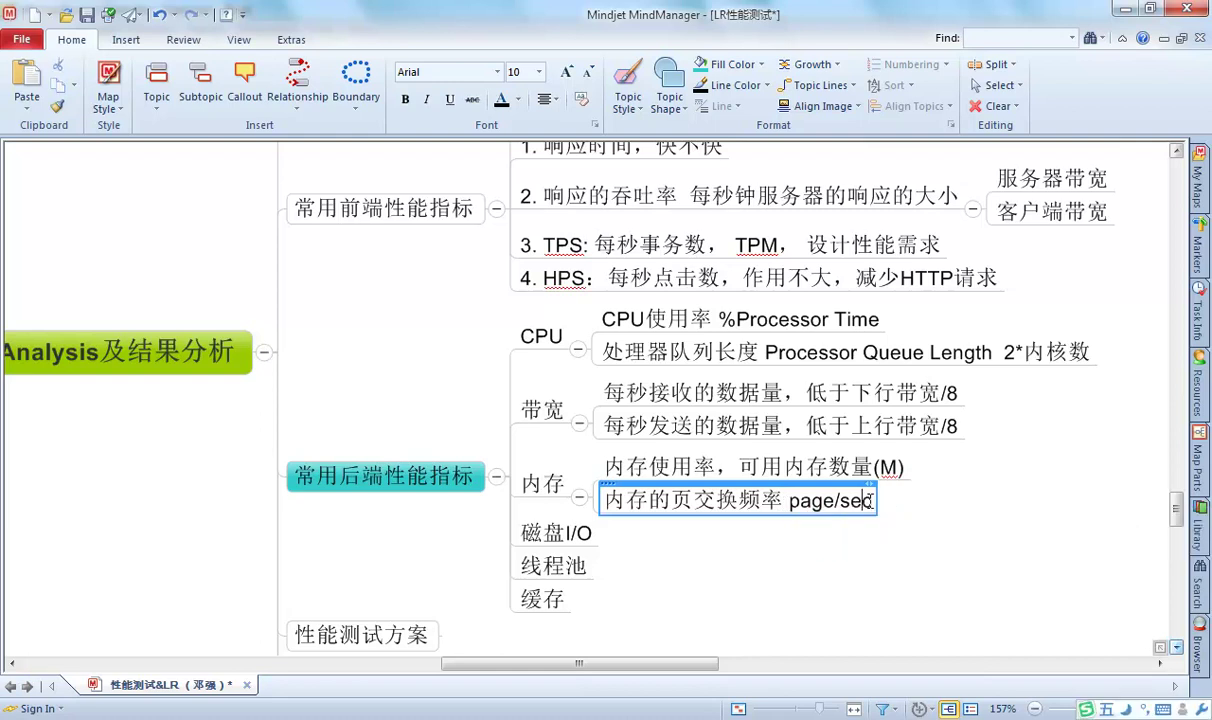
{"action": "type", "text": "，越"}
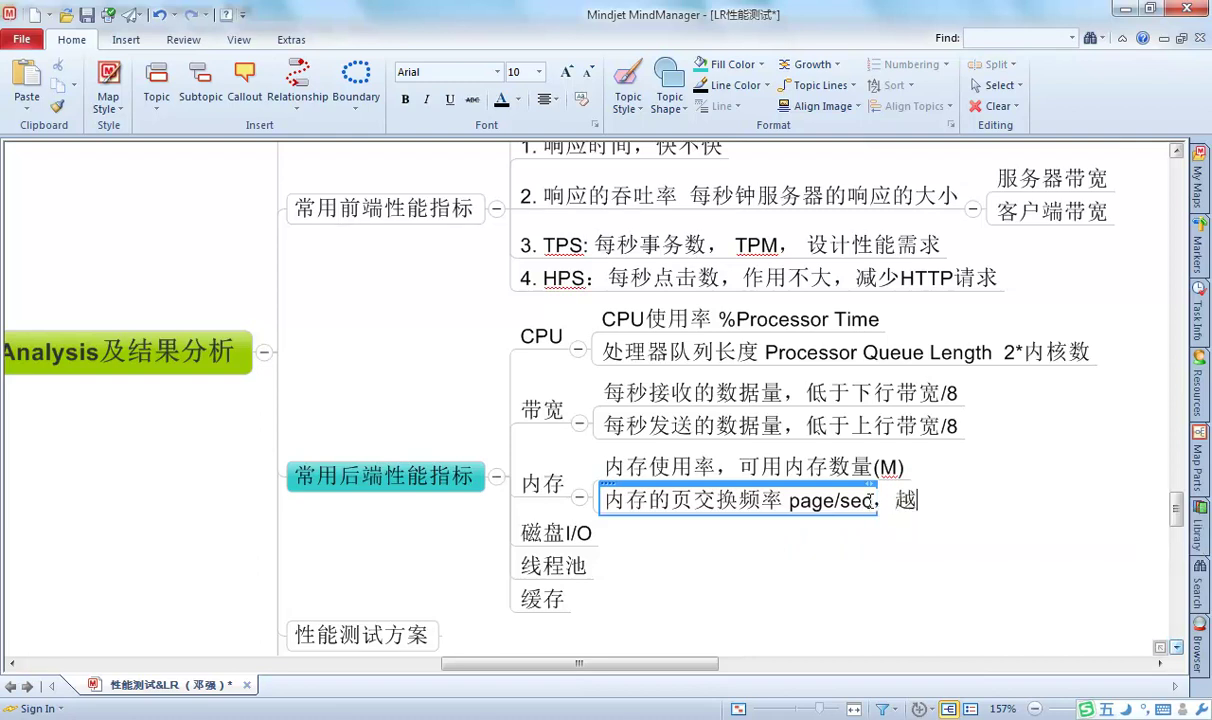
{"action": "type", "text": "wq低越好"}
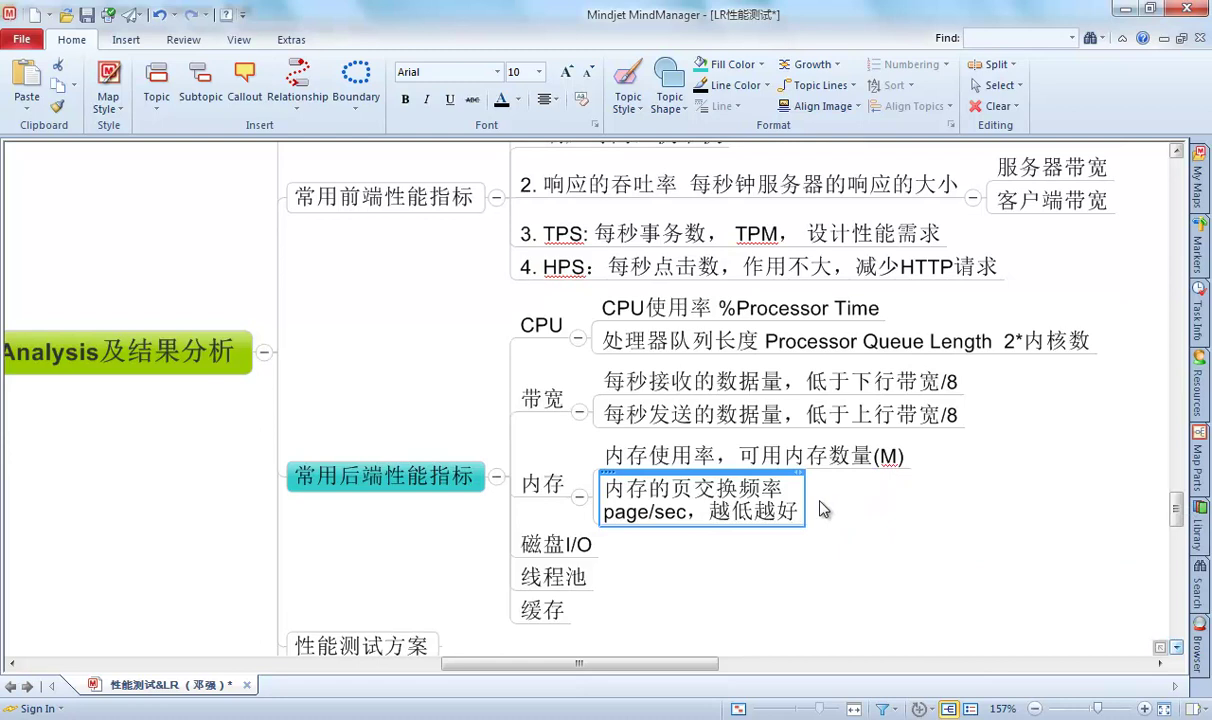
{"action": "left_click_drag", "start_coordinate": [805, 497], "coordinate": [1008, 505]}
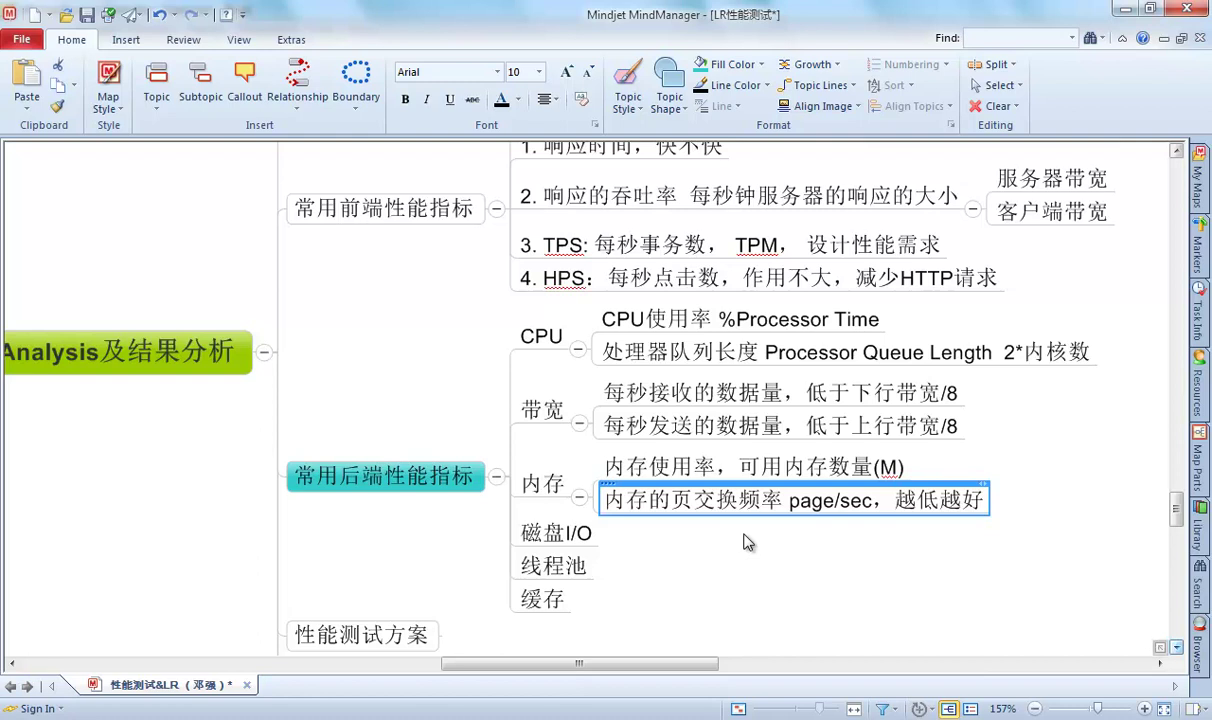
Move the 缓存 topic under 内存 as its last subtopic and select its text for editing
{"action": "left_click", "coordinate": [553, 603]}
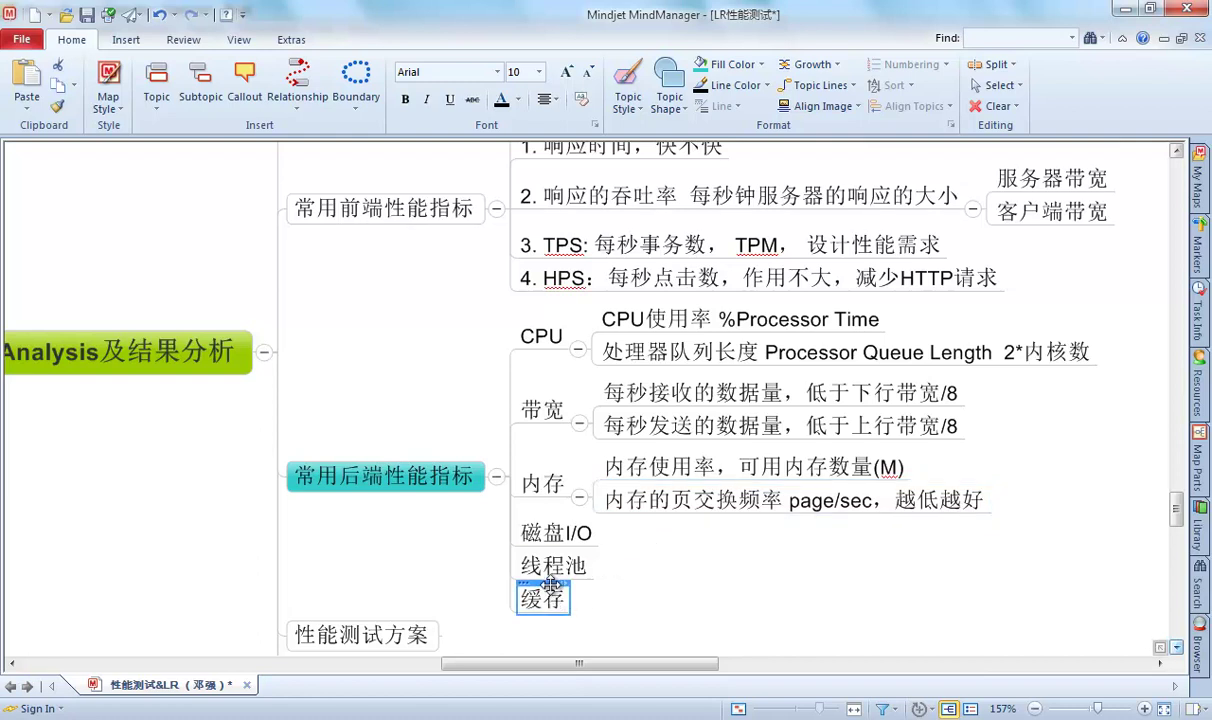
{"action": "left_click_drag", "start_coordinate": [548, 587], "coordinate": [598, 498]}
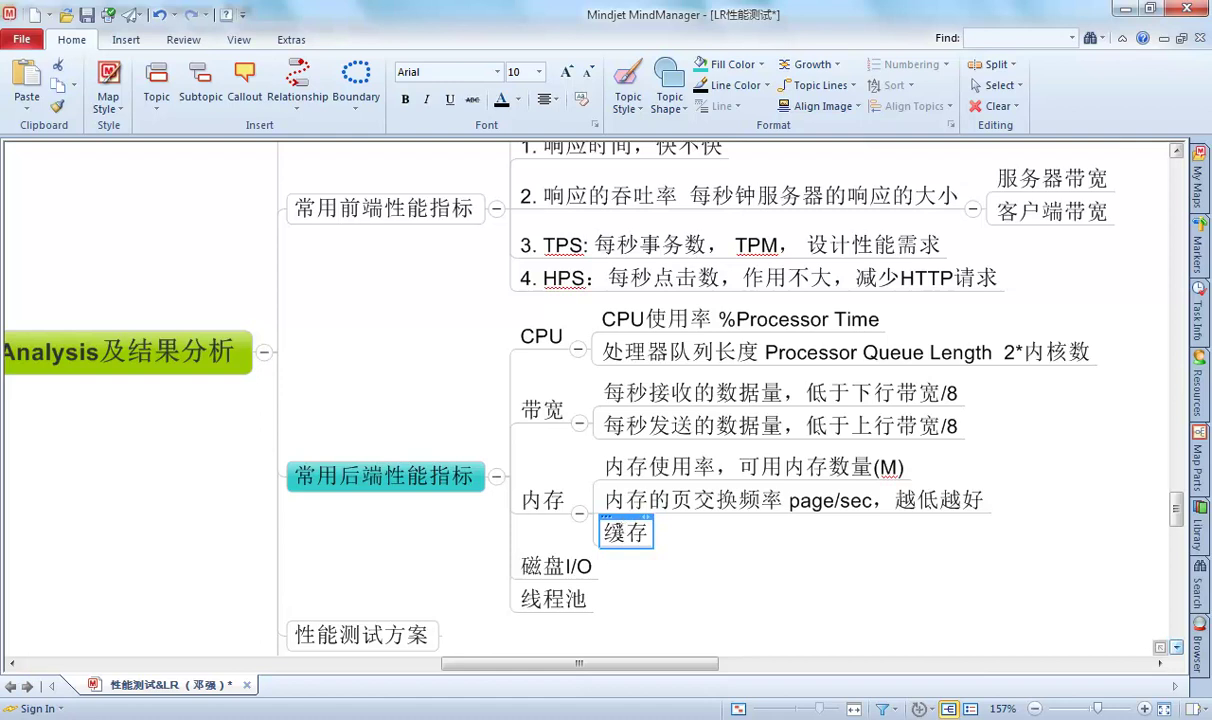
{"action": "key", "text": "F2"}
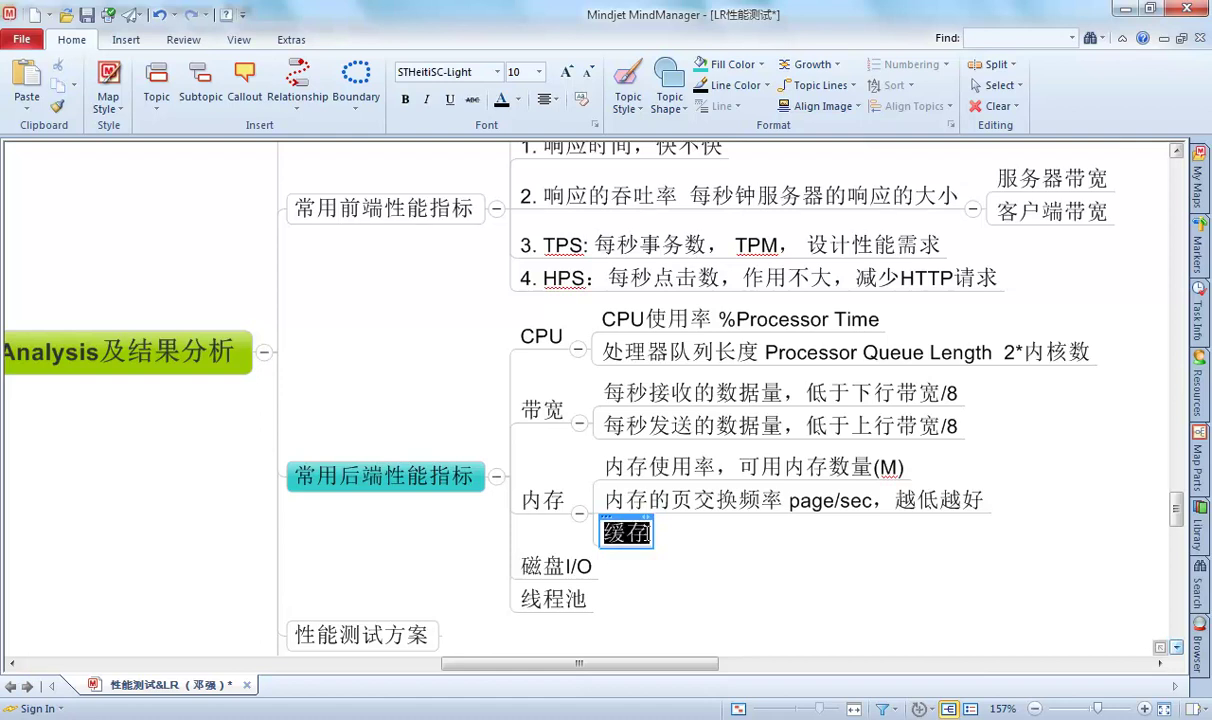
{"action": "key", "text": "ctrl+a"}
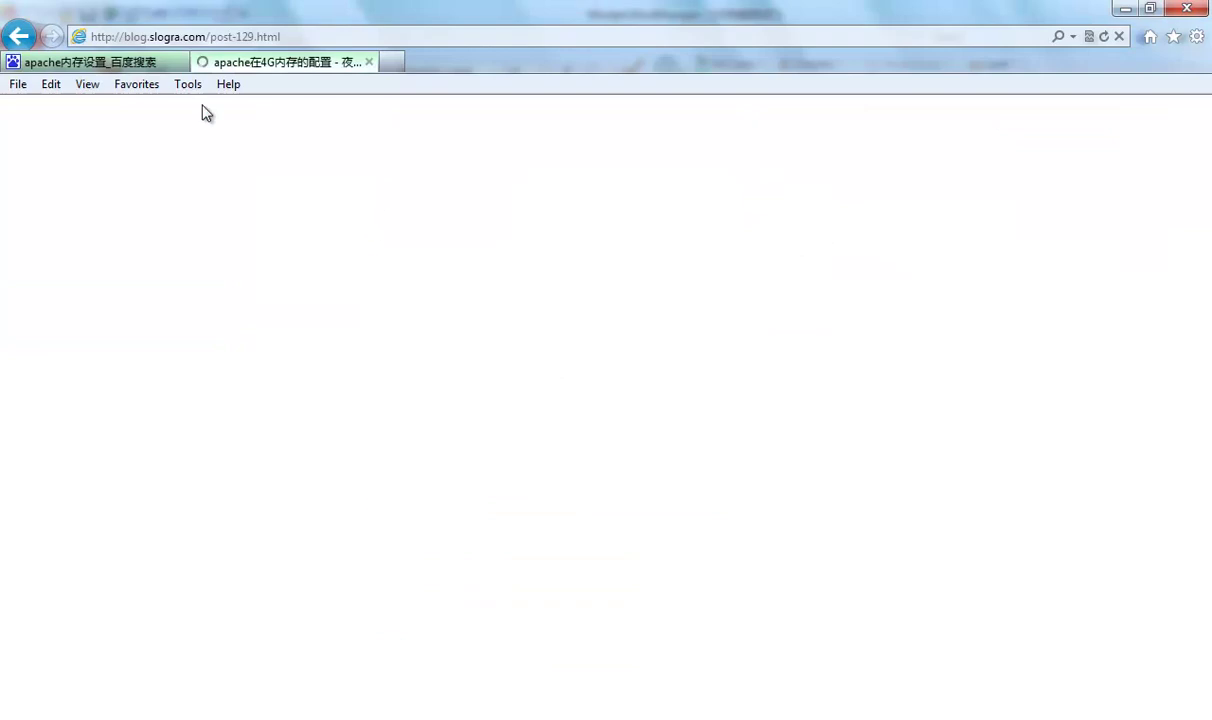
In a new Internet Explorer tab, examine the Temporary Internet Files and History settings, cancel the options without changes, and return to MindManager
{"action": "left_click", "coordinate": [391, 63]}
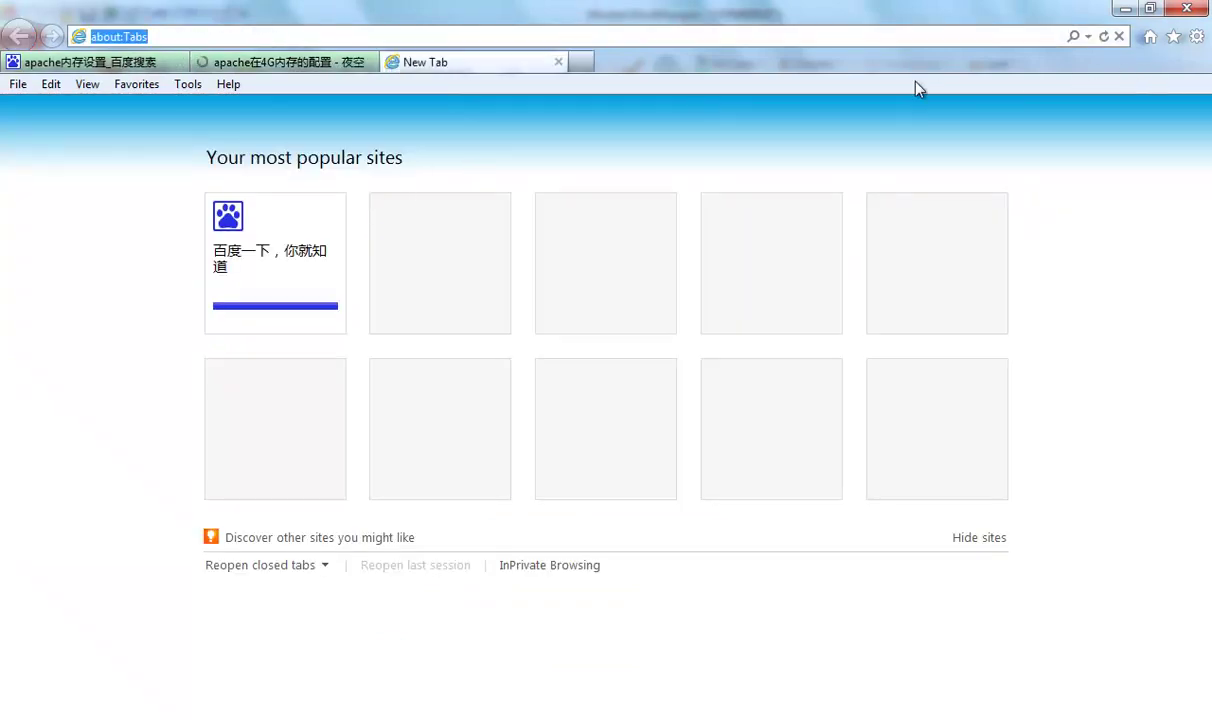
{"action": "right_click", "coordinate": [795, 77]}
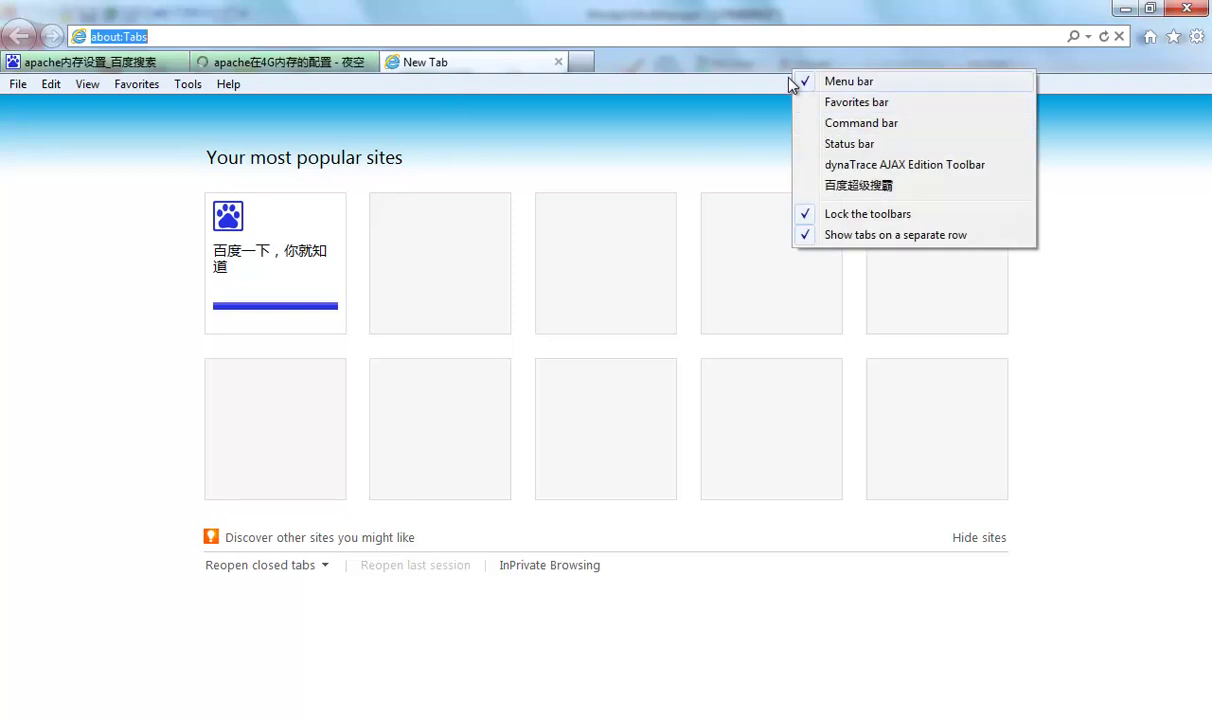
{"action": "left_click", "coordinate": [1197, 37]}
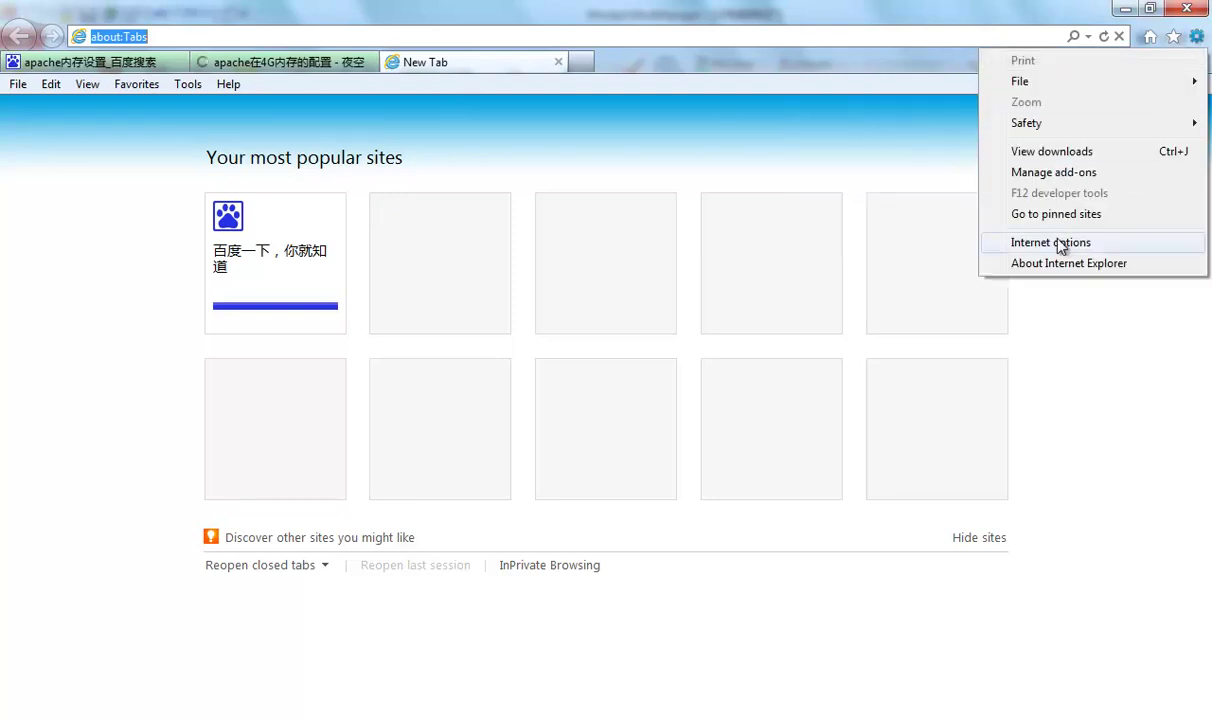
{"action": "left_click", "coordinate": [1000, 241]}
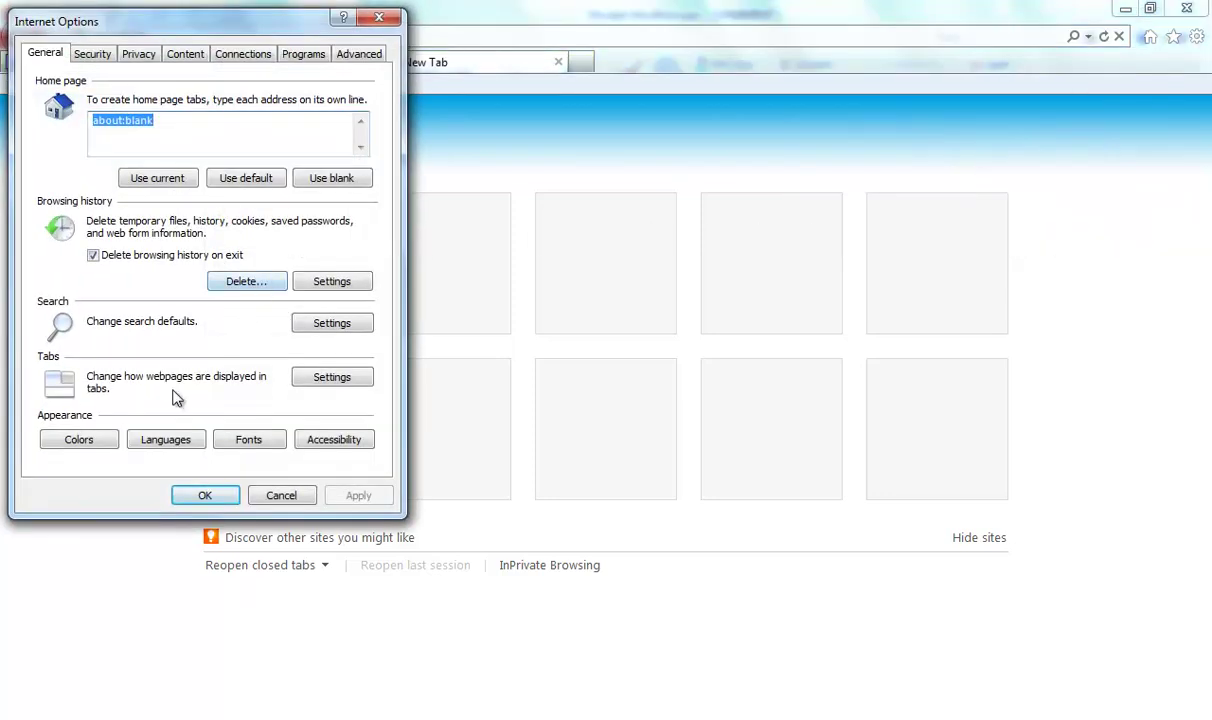
{"action": "left_click", "coordinate": [332, 283]}
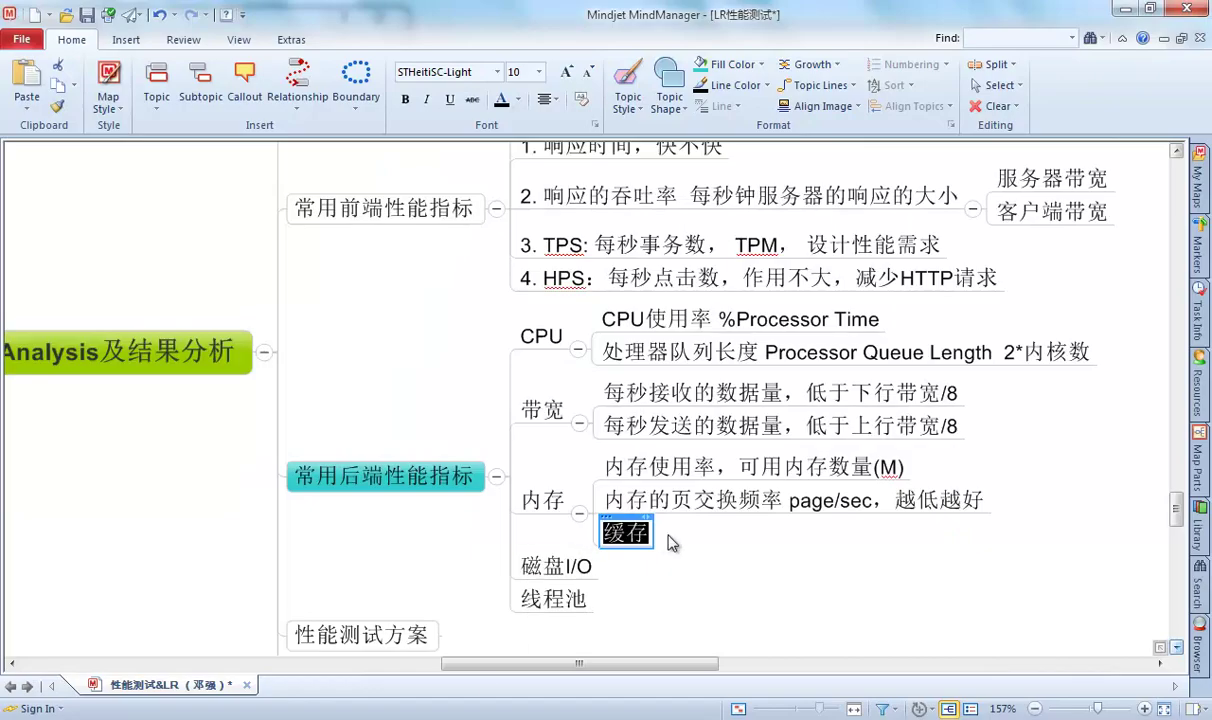
{"action": "left_click", "coordinate": [752, 640]}
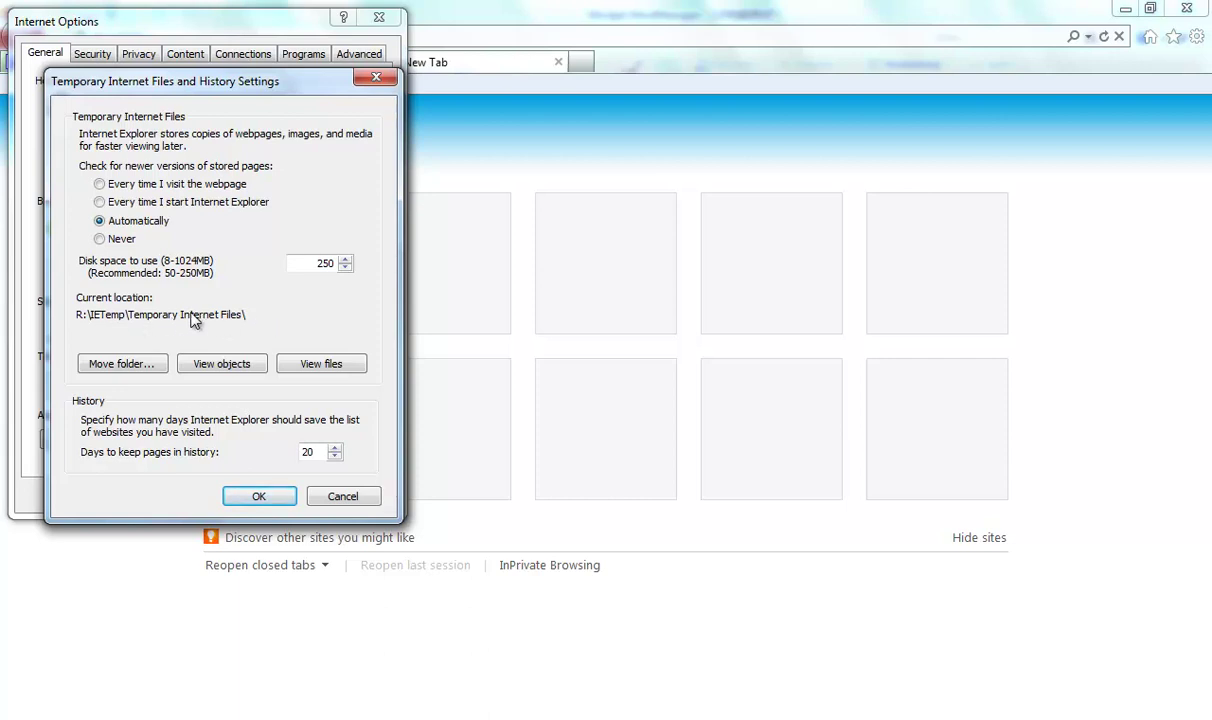
{"action": "left_click", "coordinate": [320, 494]}
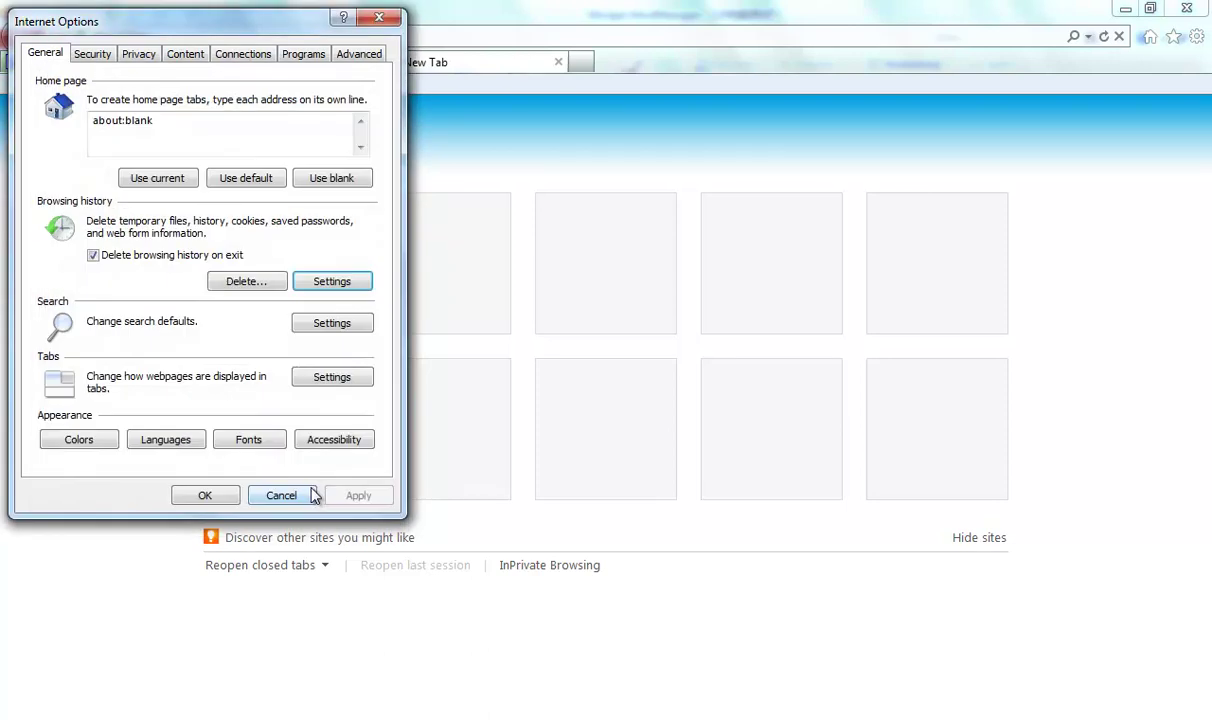
{"action": "left_click", "coordinate": [305, 493]}
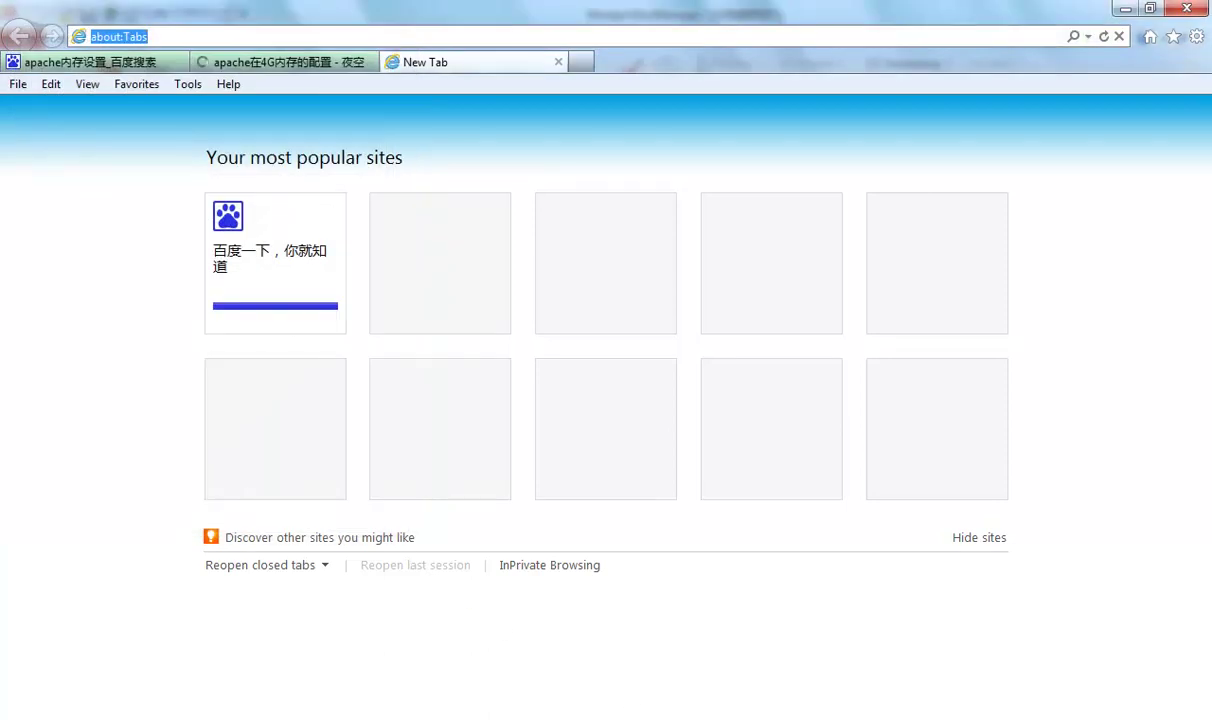
{"action": "left_click", "coordinate": [507, 635]}
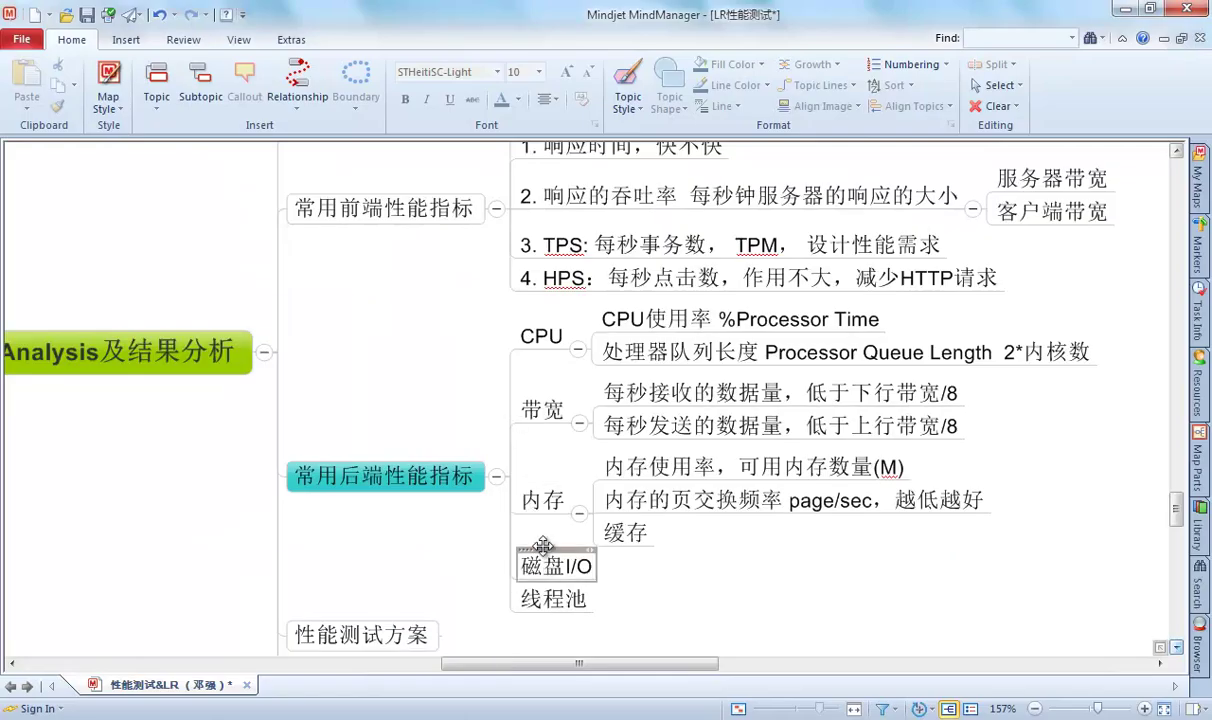
{"action": "left_click", "coordinate": [545, 503]}
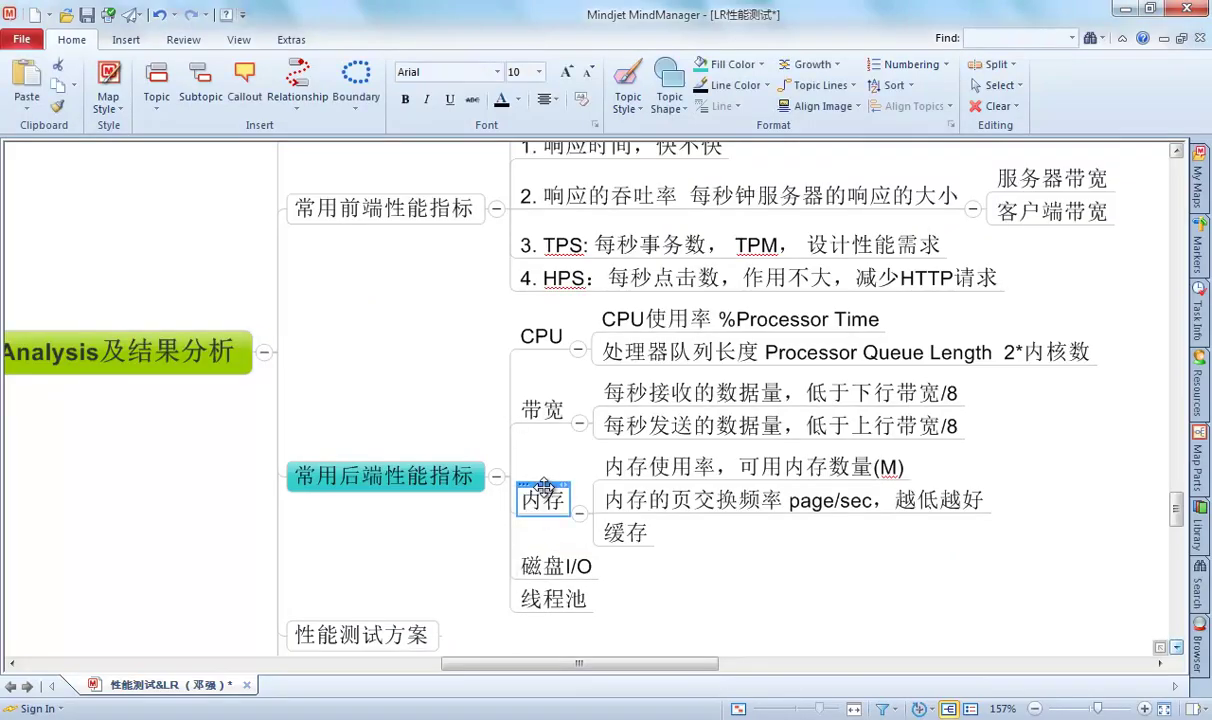
{"action": "left_click", "coordinate": [548, 558]}
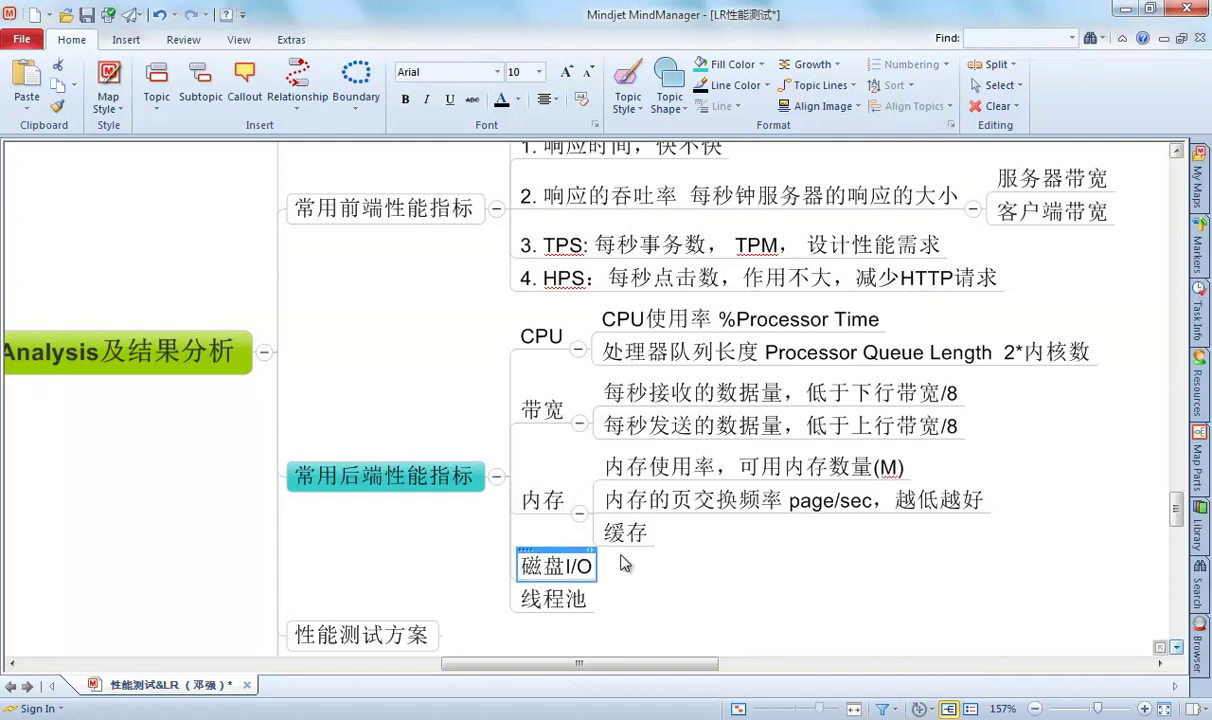
{"action": "left_click", "coordinate": [545, 490]}
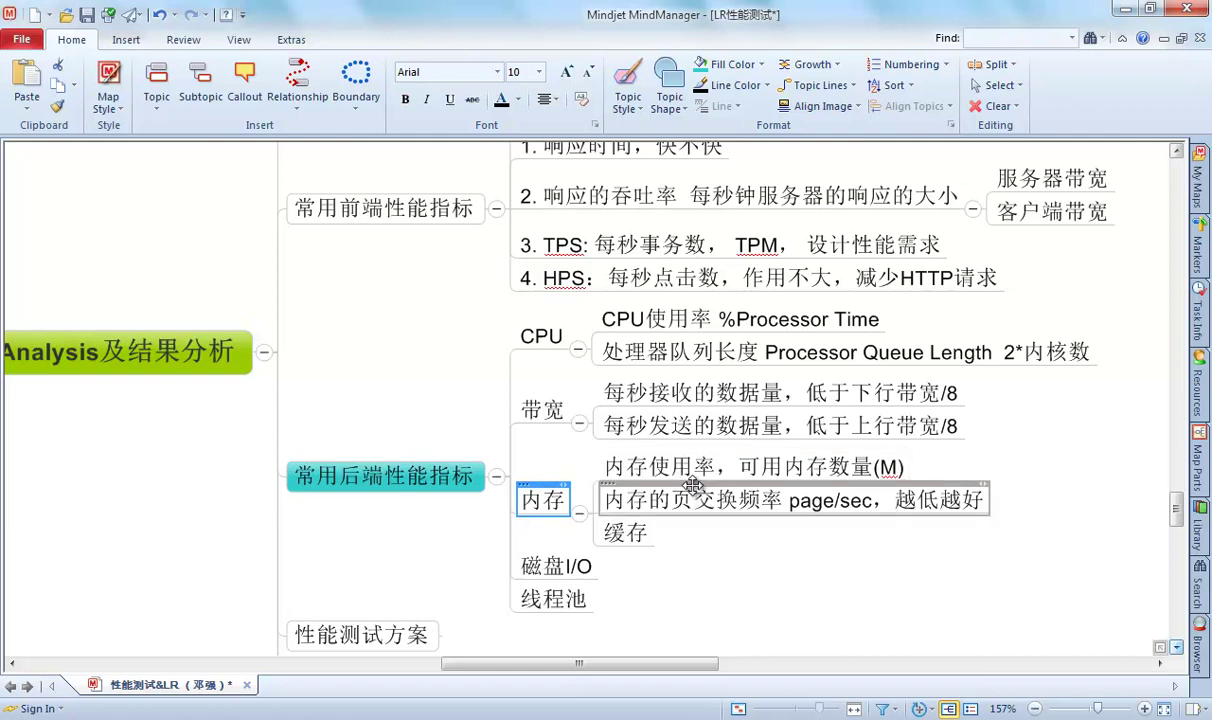
{"action": "left_click", "coordinate": [622, 532]}
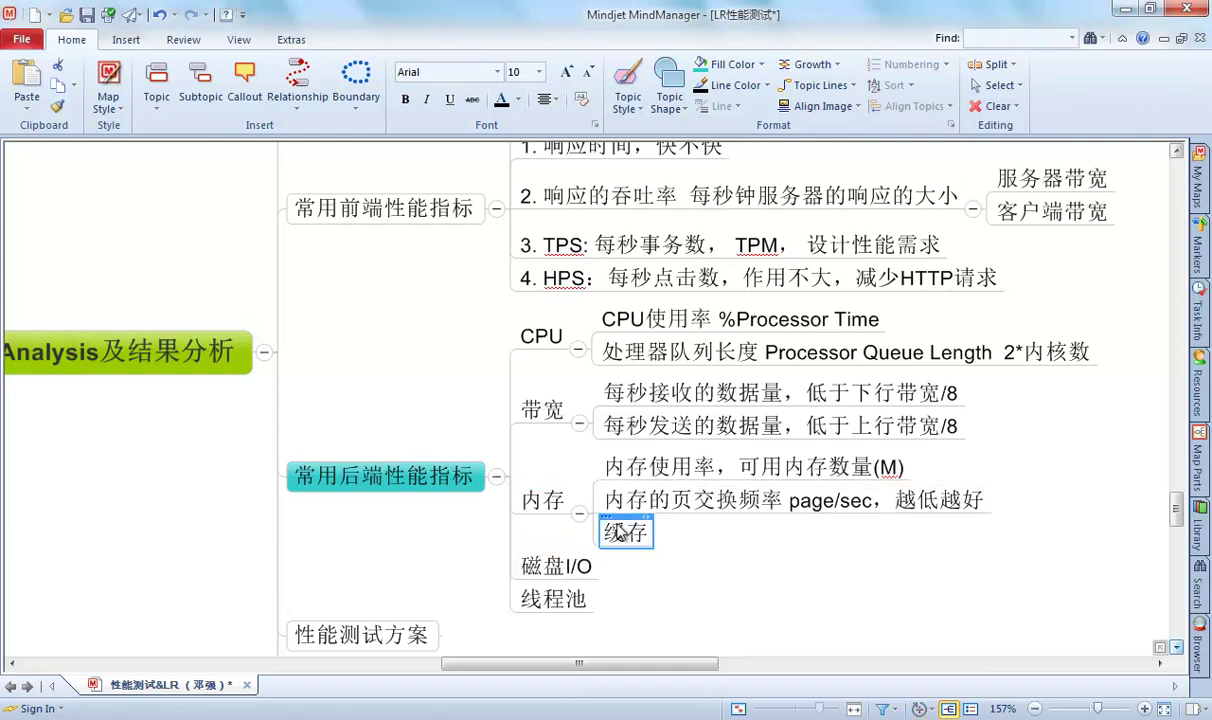
Add a subtopic "虚拟内存：利用一块硬盘区域模拟内存操作" below 缓存 under the 内存 topic
{"action": "key", "text": "Return"}
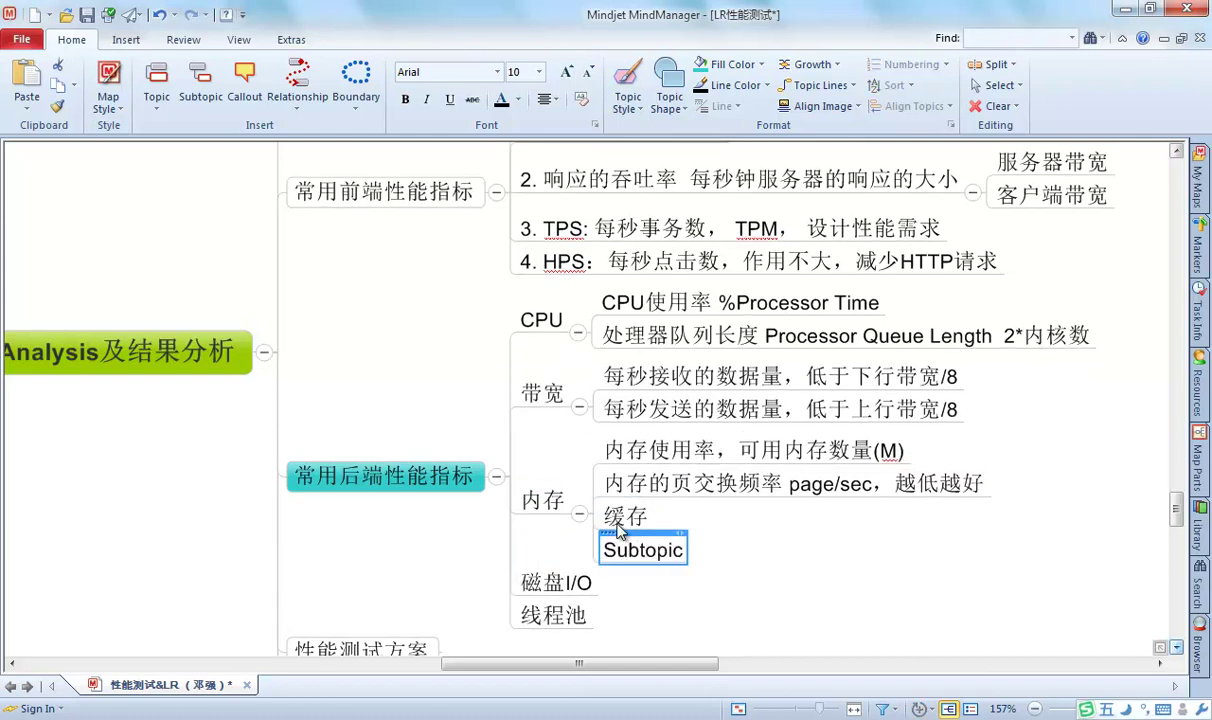
{"action": "type", "text": "虚拟mwsh"}
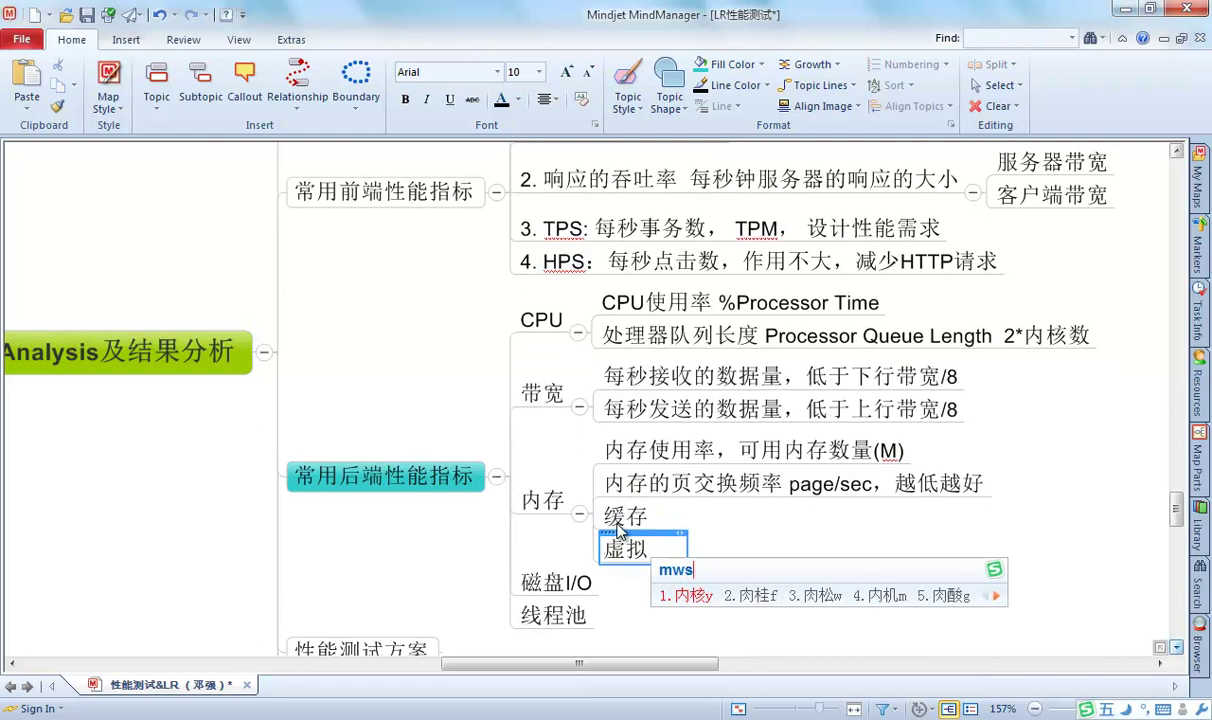
{"action": "key", "text": "space"}
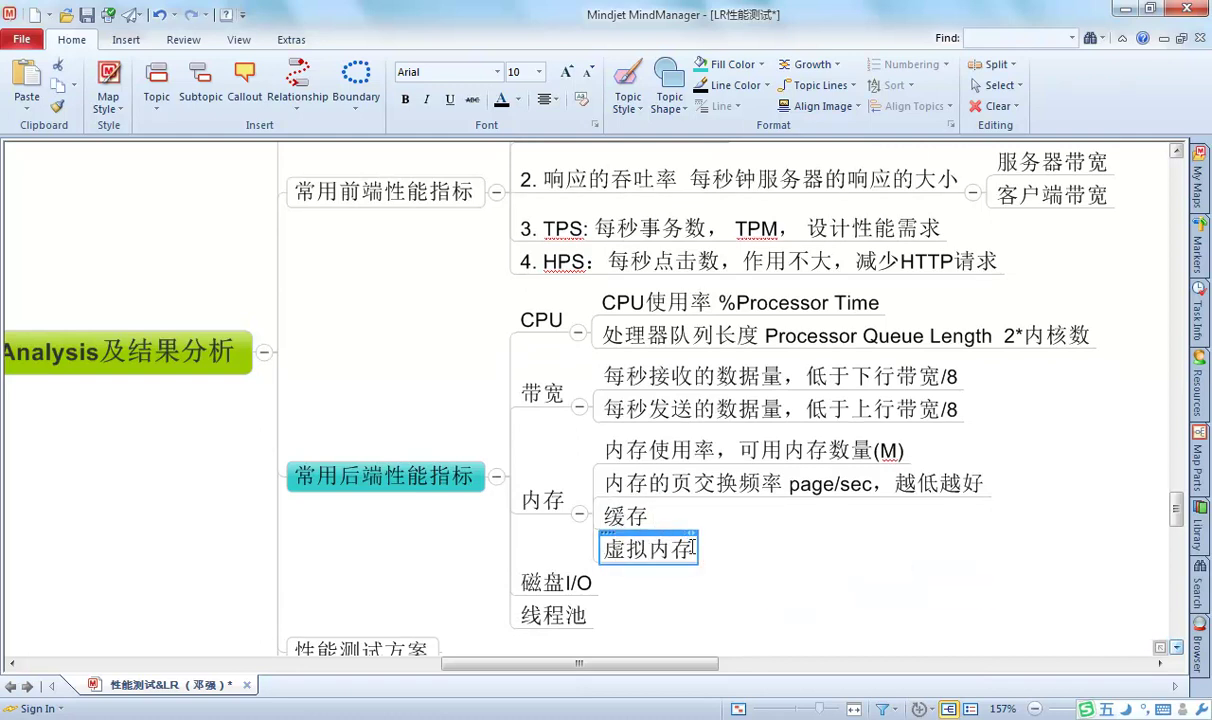
{"action": "type", "text": "："}
{"action": "type", "text": "tje利用一块硬盘"}
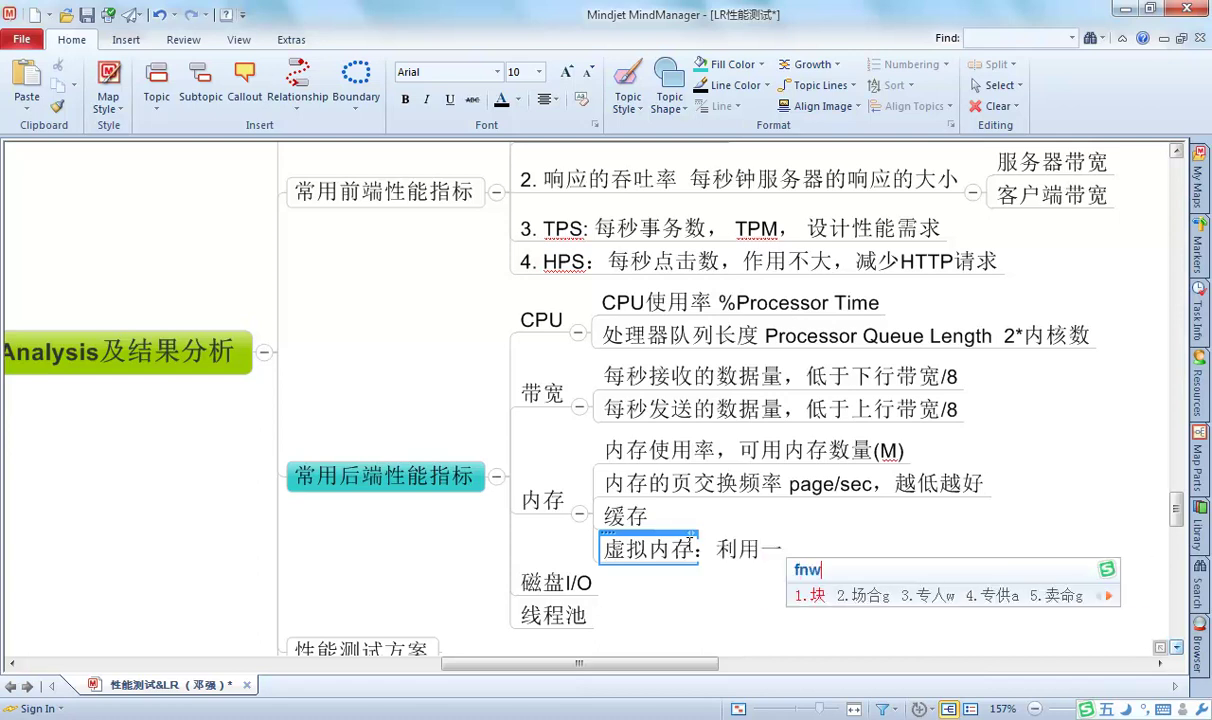
{"action": "type", "text": "区域"}
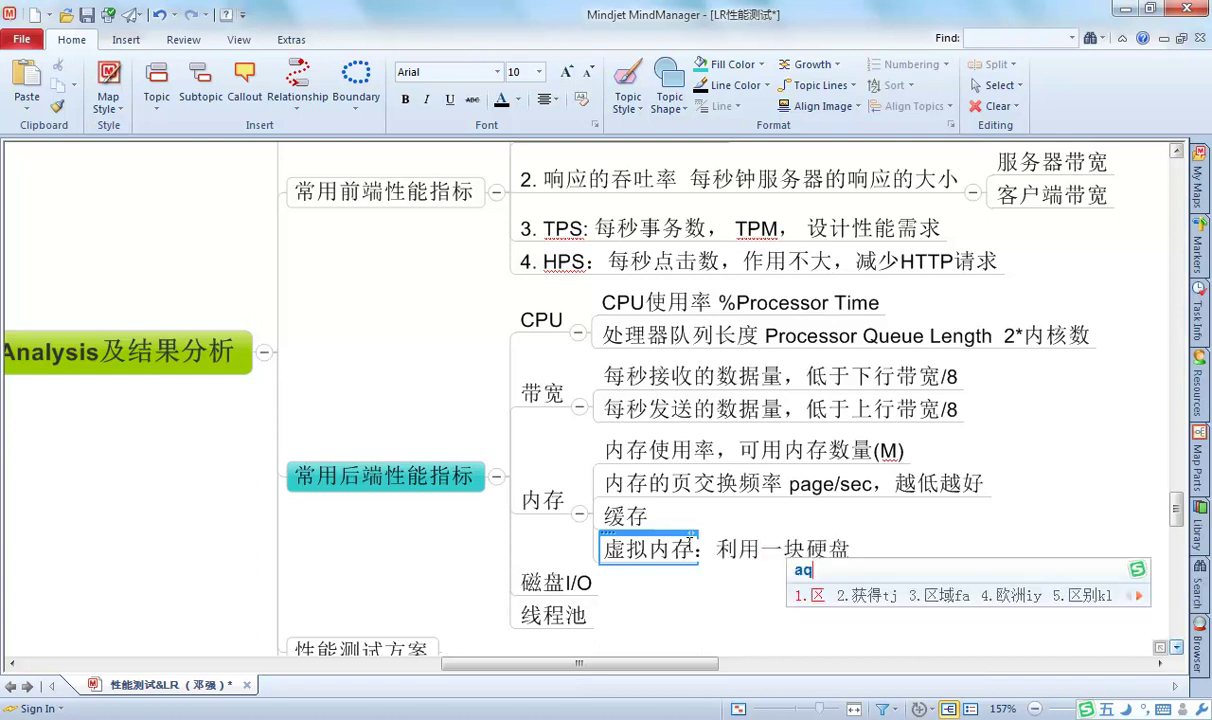
{"action": "type", "text": "模拟mwdh"}
{"action": "key", "text": "space"}
{"action": "type", "text": "操作"}
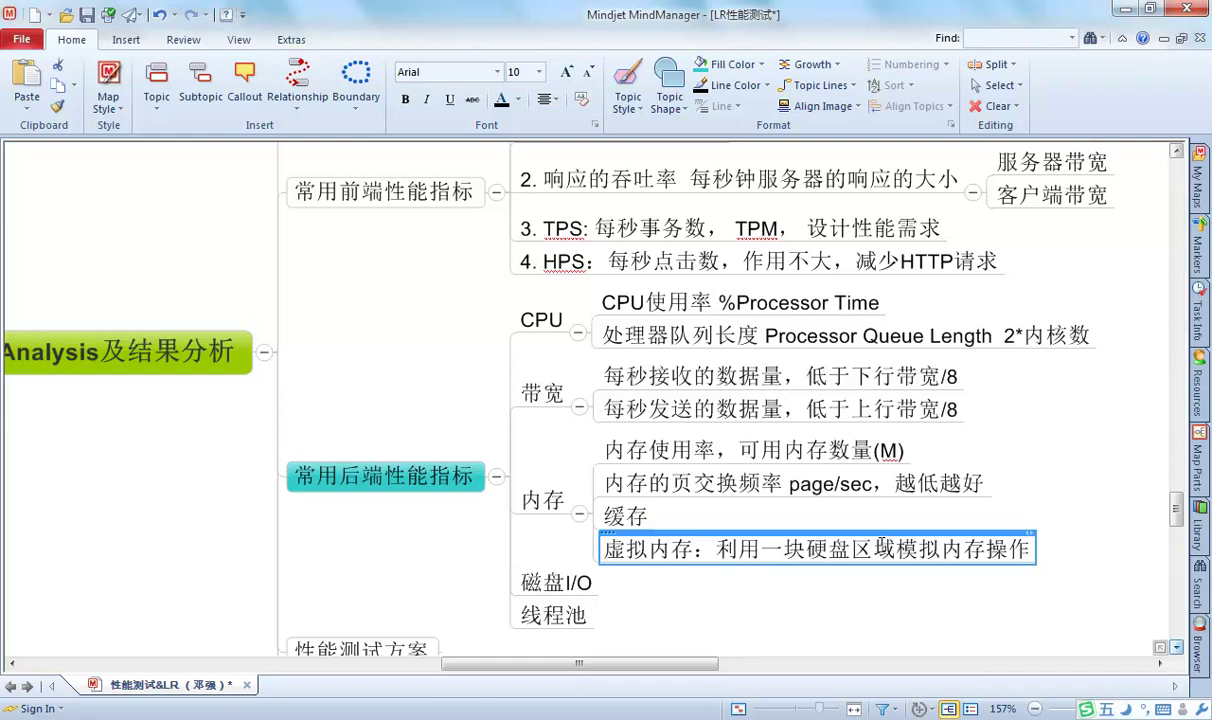
Append "，内存很小，很贵" to the 虚拟内存 subtopic
{"action": "left_click", "coordinate": [655, 555]}
{"action": "left_click", "coordinate": [1031, 549]}
{"action": "type", "text": "，wmdh"}
{"action": "key", "text": "BackSpace"}
{"action": "key", "text": "BackSpace"}
{"action": "key", "text": "BackSpace"}
{"action": "key", "text": "BackSpace"}
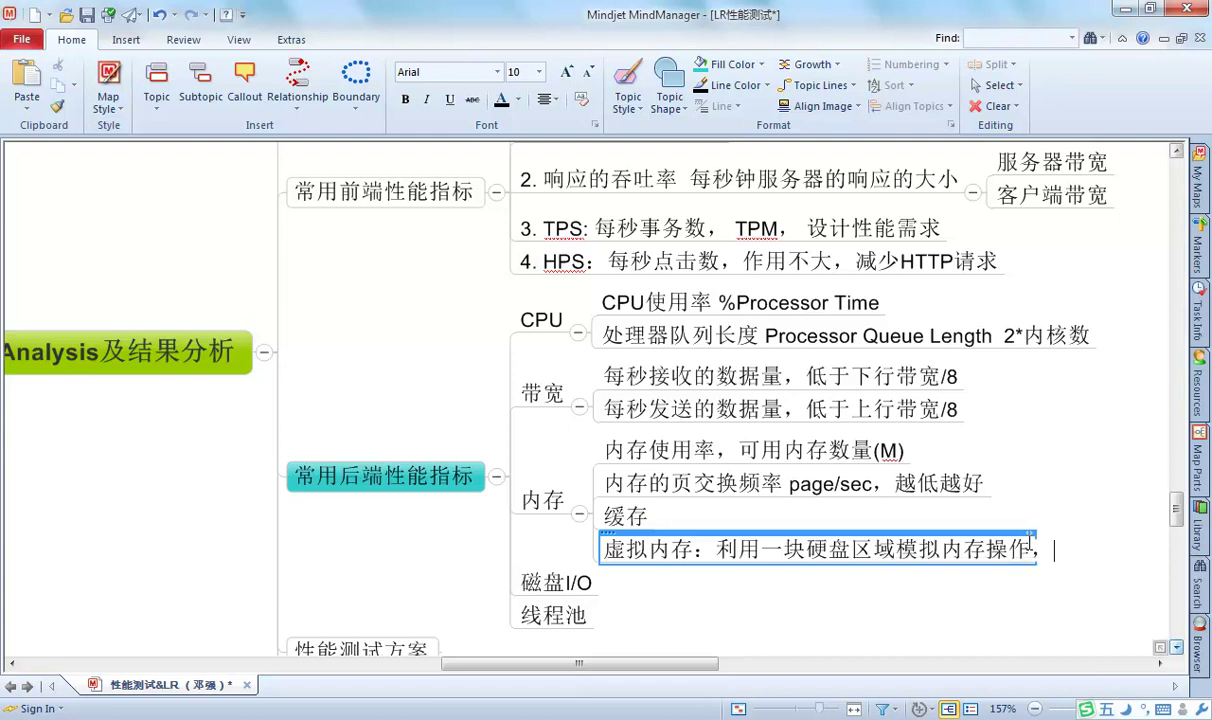
{"action": "type", "text": "mwdh"}
{"action": "key", "text": "space"}
{"action": "type", "text": "tve"}
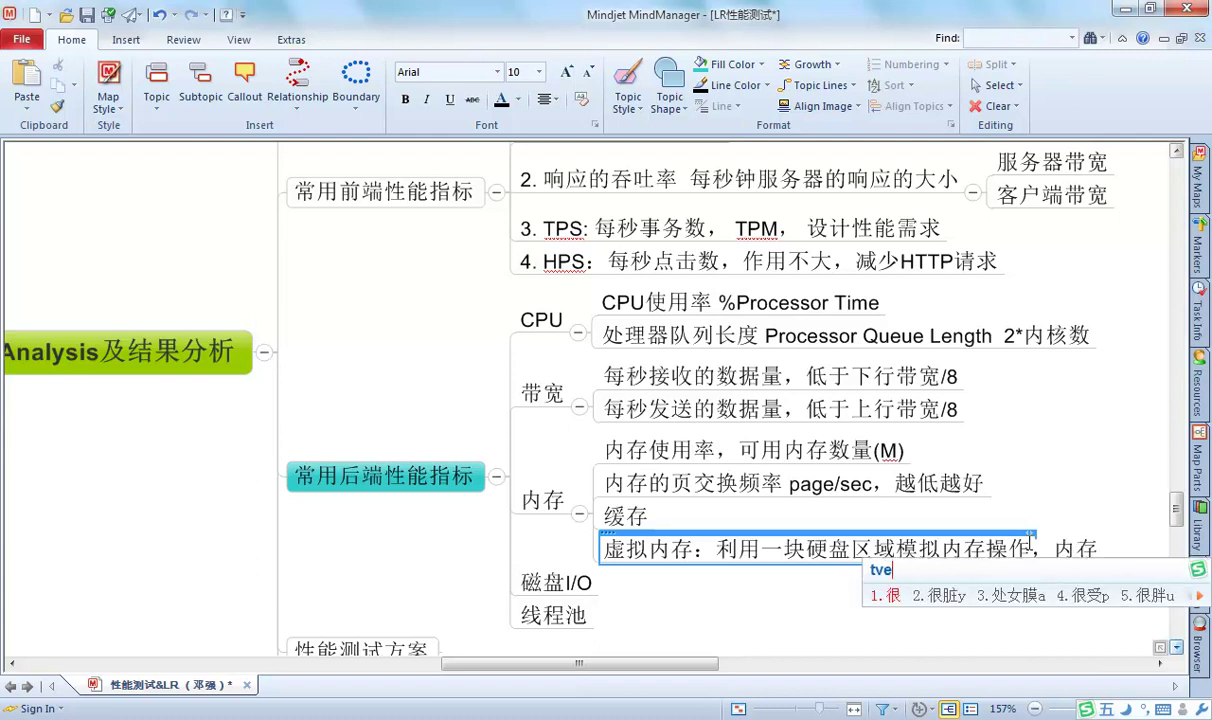
{"action": "key", "text": "space"}
{"action": "type", "text": "i"}
{"action": "key", "text": "space"}
{"action": "type", "text": ",tve"}
{"action": "key", "text": "space"}
{"action": "type", "text": "khg"}
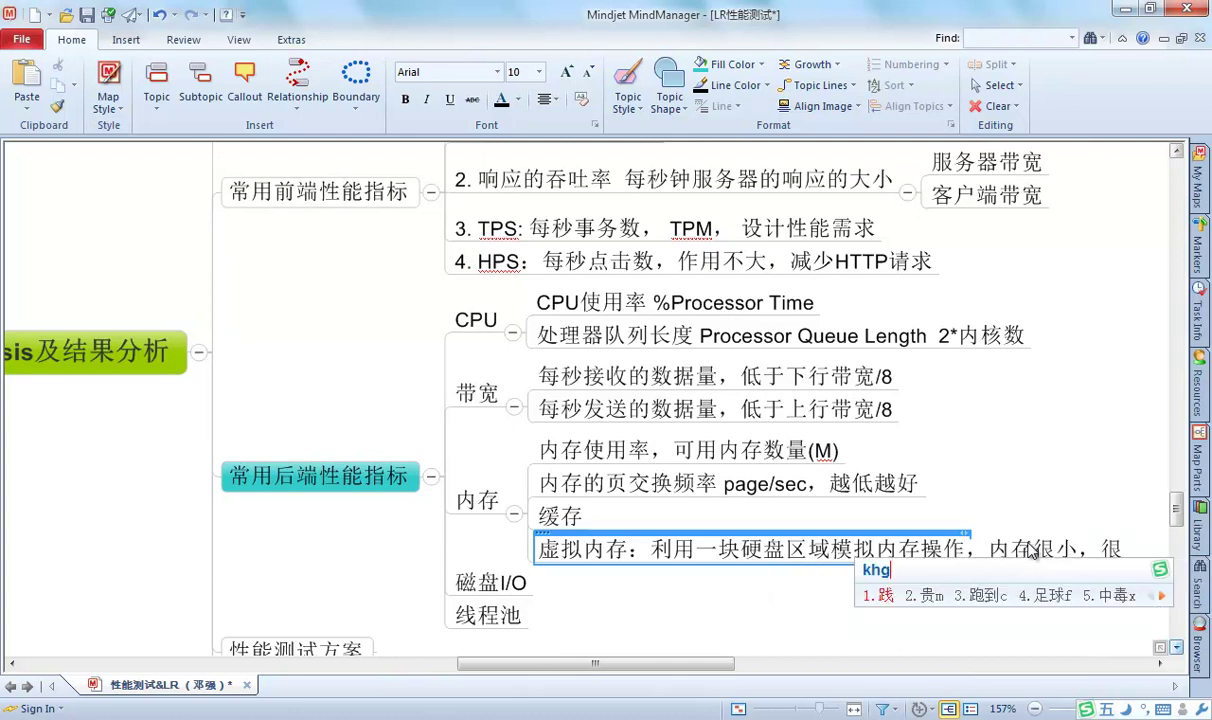
{"action": "type", "text": "2"}
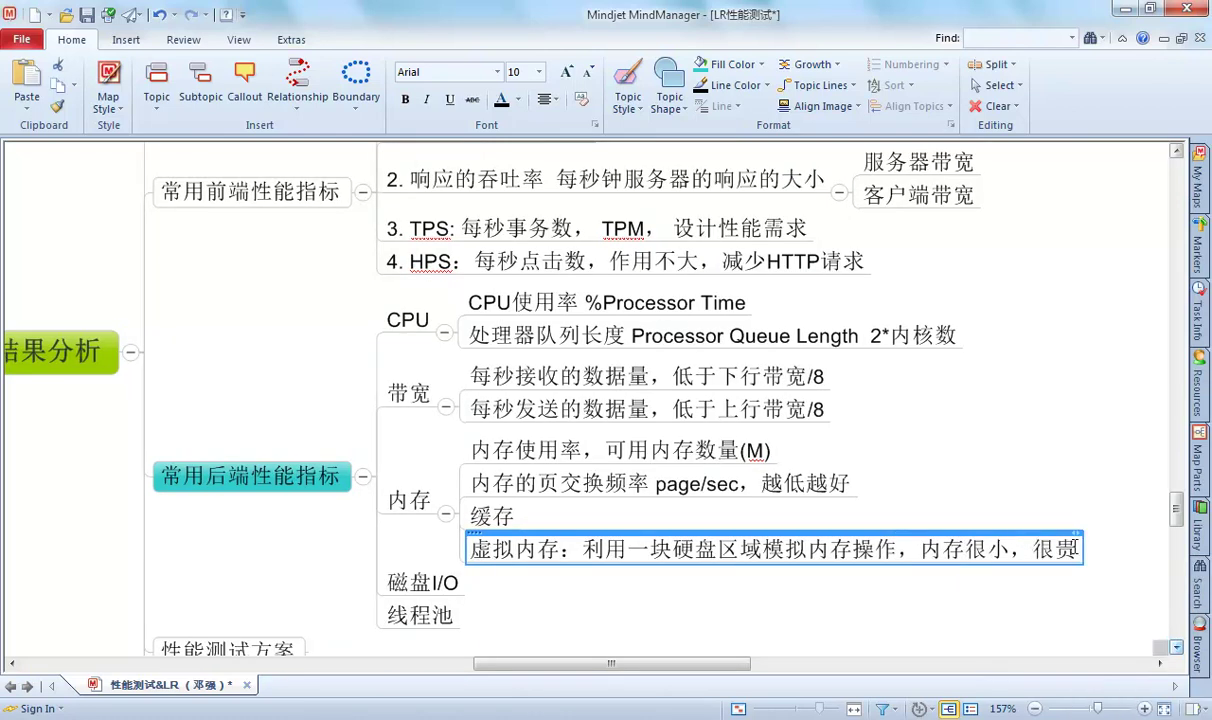
Extend the 虚拟内存 subtopic's text with "，硬盘便宜，容量大"
{"action": "type", "text": ",dgte"}
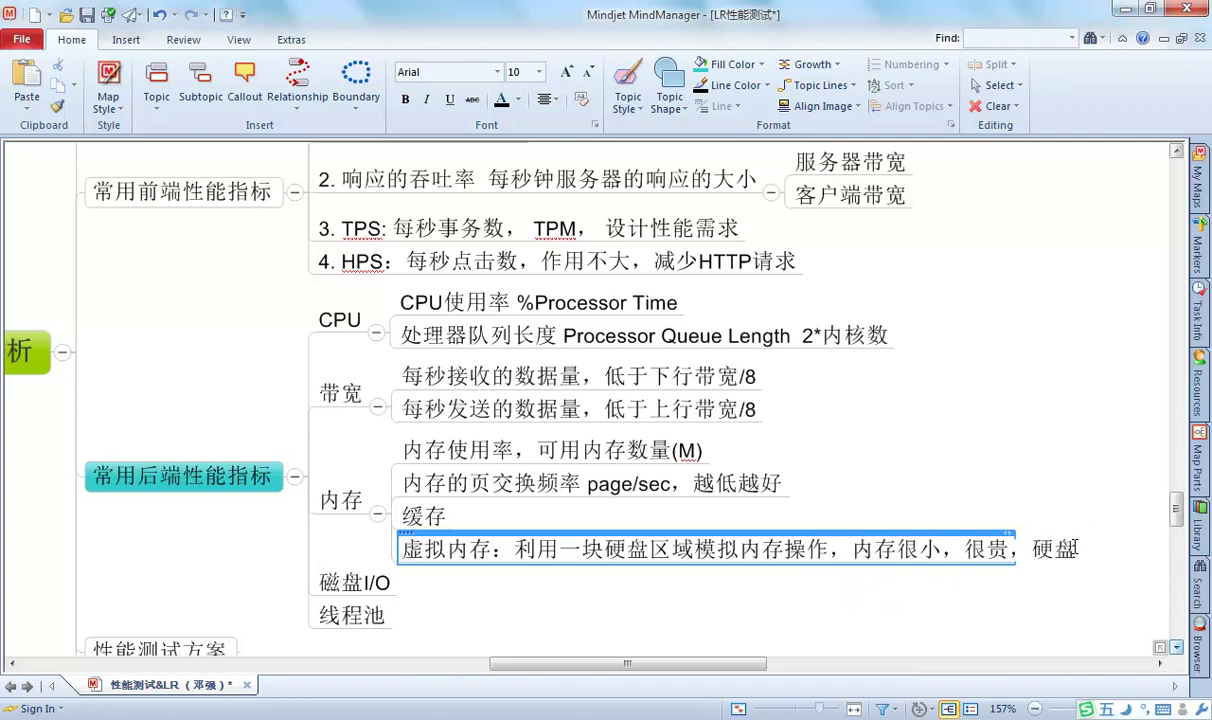
{"action": "type", "text": "wgpe"}
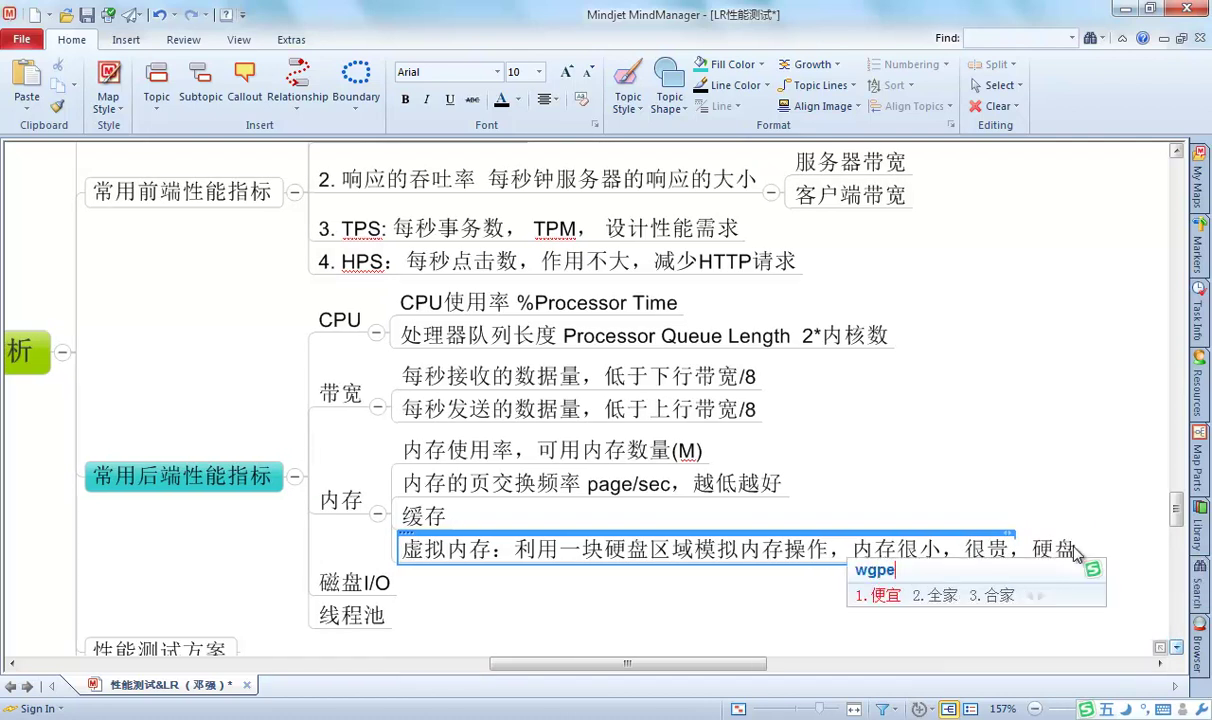
{"action": "key", "text": "space"}
{"action": "type", "text": ",pwjg"}
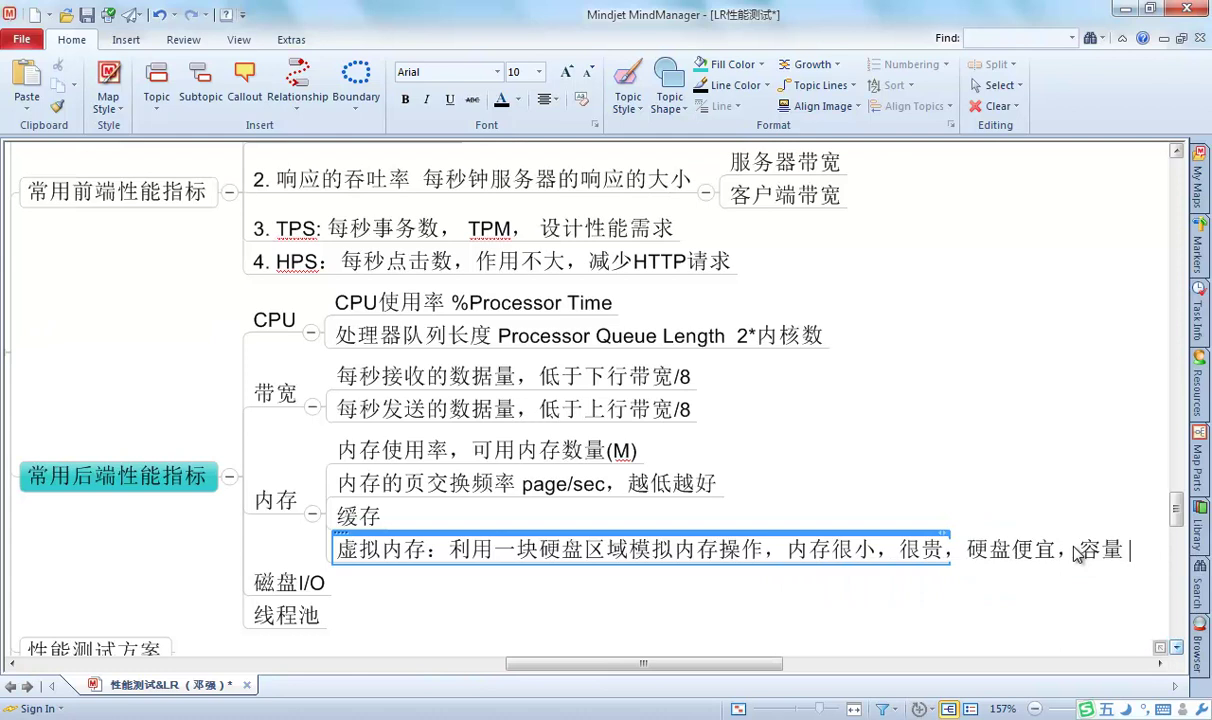
{"action": "type", "text": "dddd"}
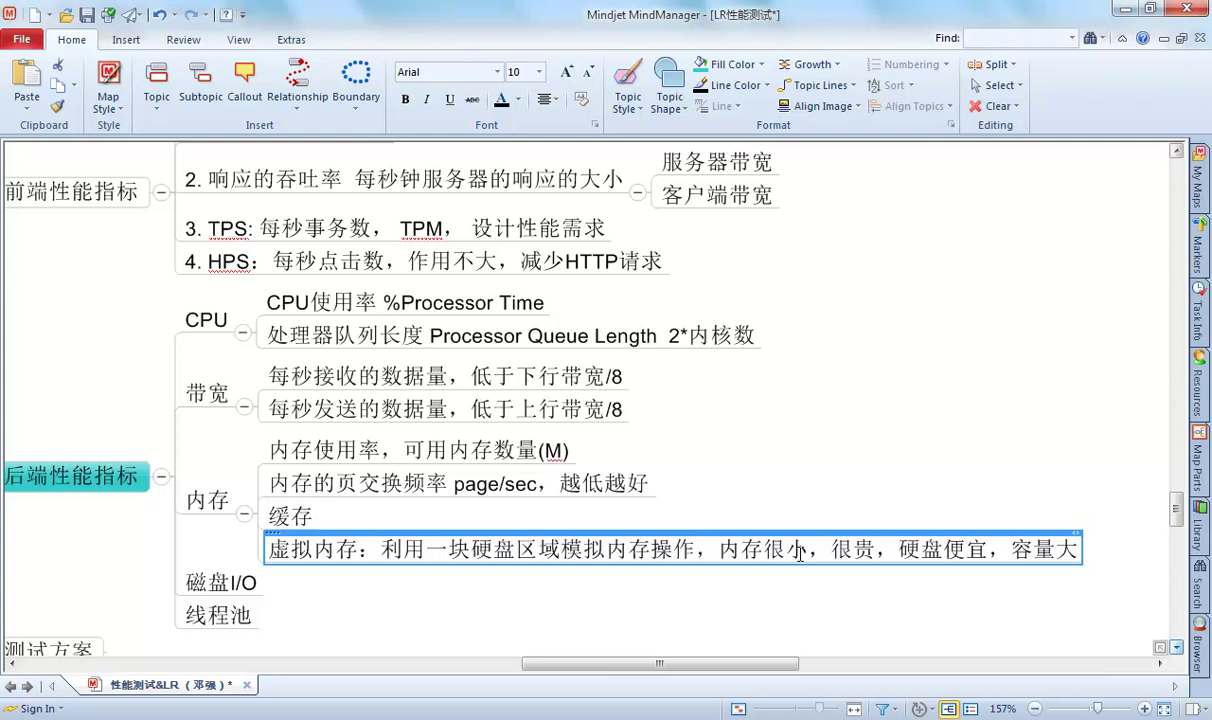
{"action": "left_click_drag", "start_coordinate": [741, 549], "coordinate": [806, 549]}
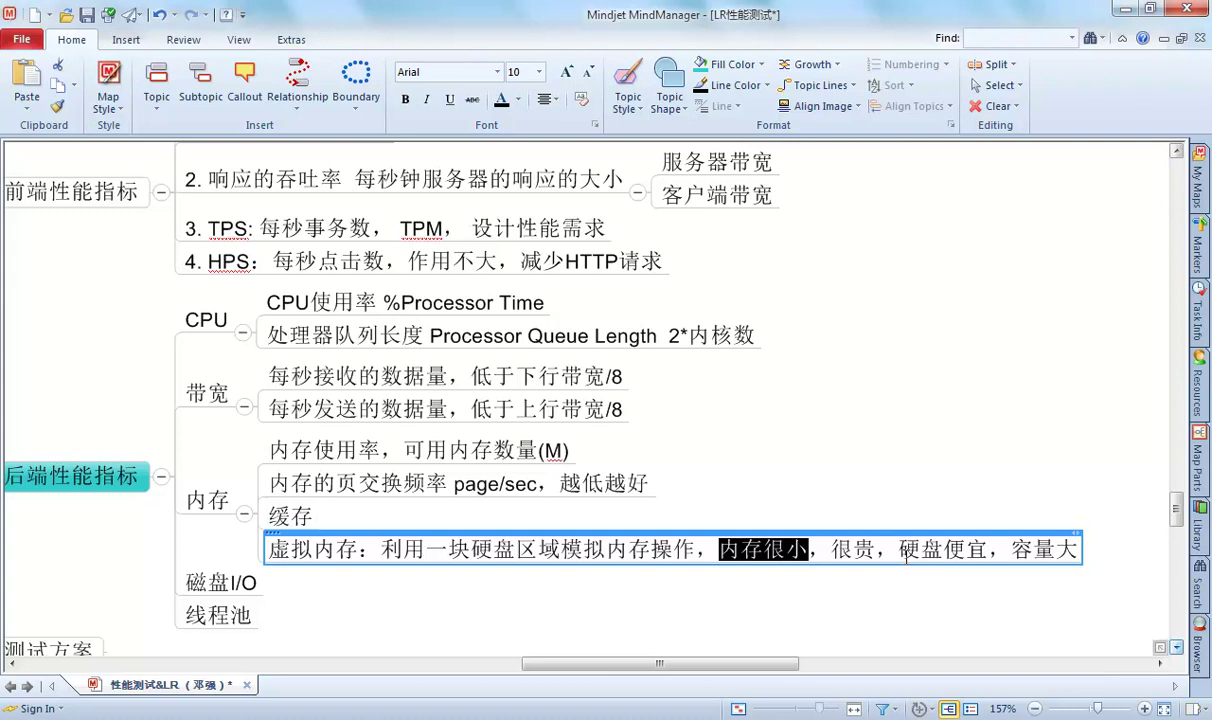
{"action": "left_click", "coordinate": [799, 553]}
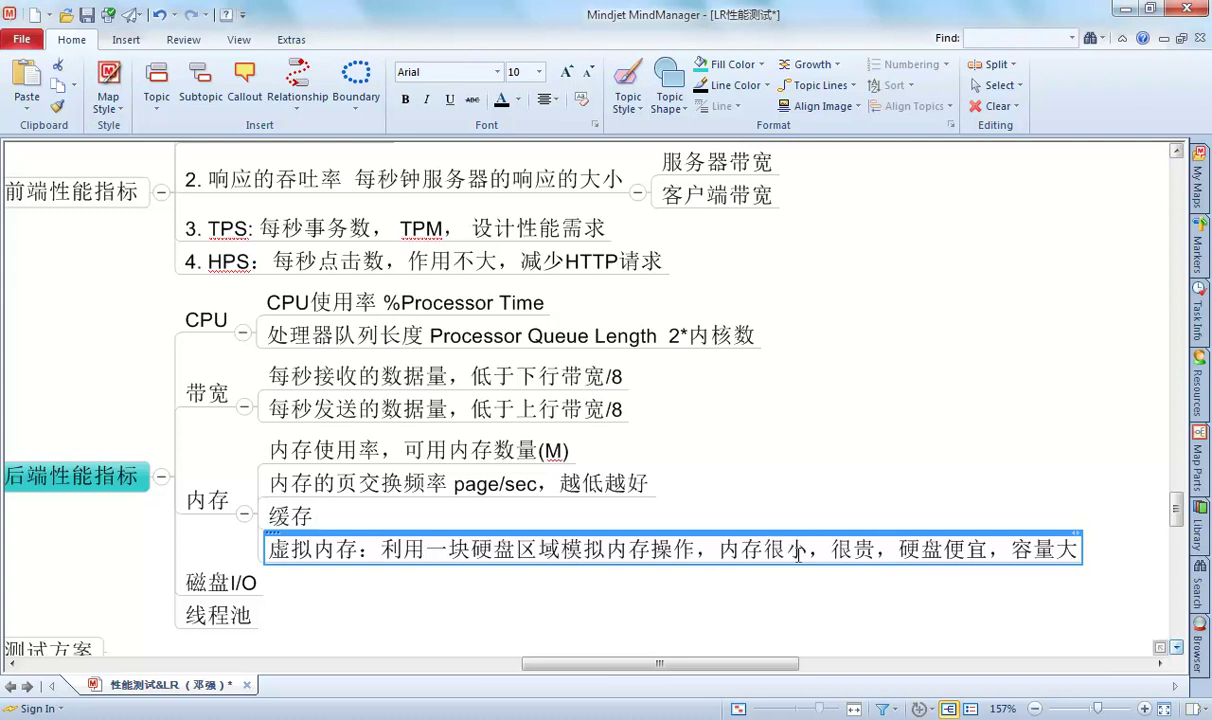
Add a subtopic "内存比硬盘贵100倍，内存的速度比硬盘快100倍" below the 虚拟内存 subtopic
{"action": "key", "text": "Return"}
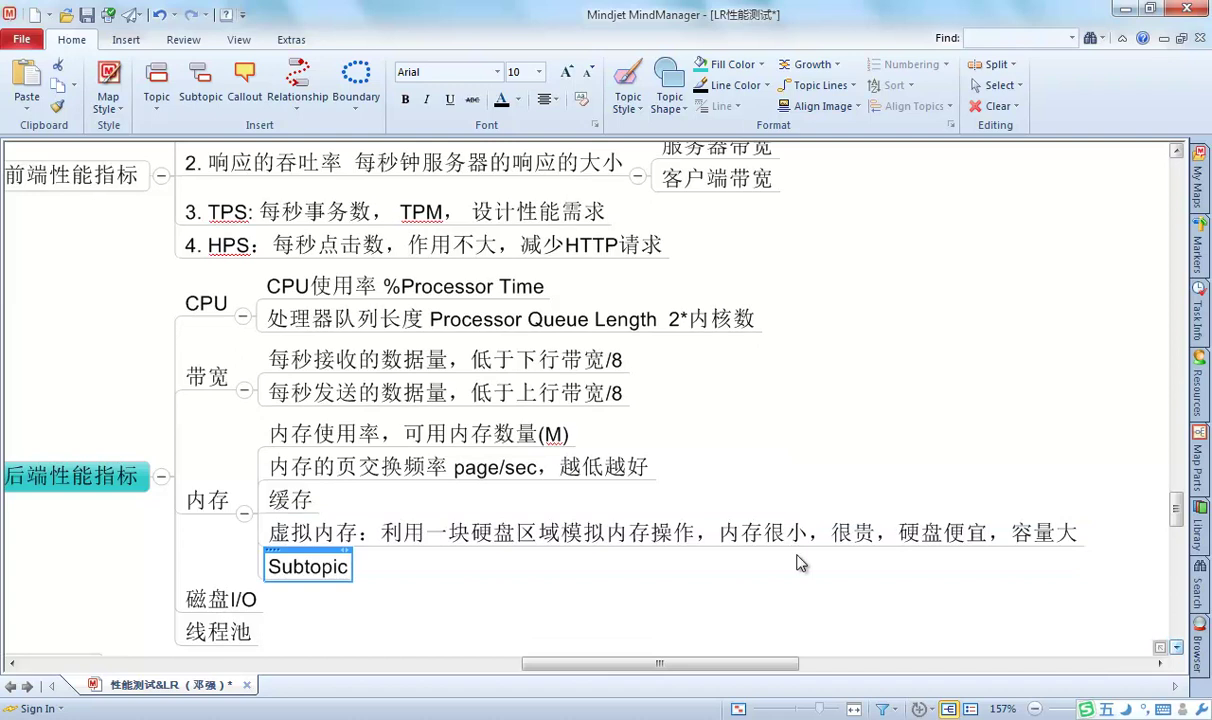
{"action": "type", "text": "wmdh"}
{"action": "key", "text": "Escape"}
{"action": "type", "text": "内存比dgte"}
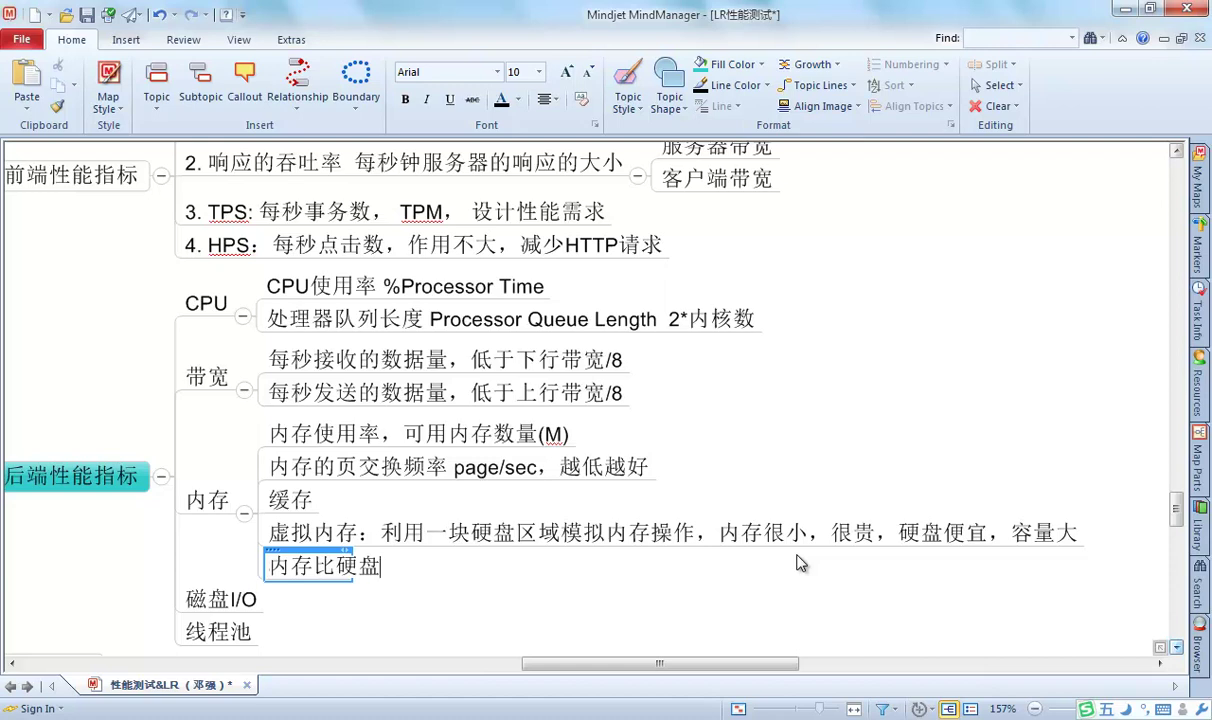
{"action": "type", "text": "贵100倍"}
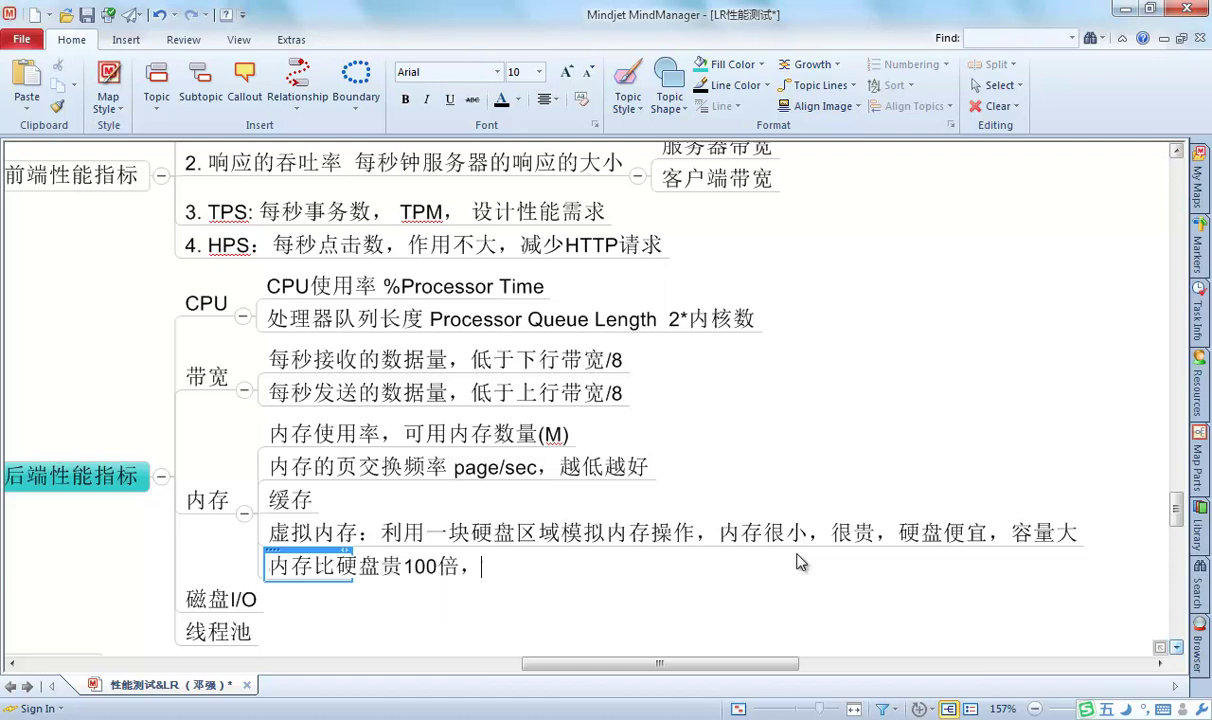
{"action": "type", "text": "，内存"}
{"action": "type", "text": "的速度"}
{"action": "type", "text": "比"}
{"action": "type", "text": "硬盘"}
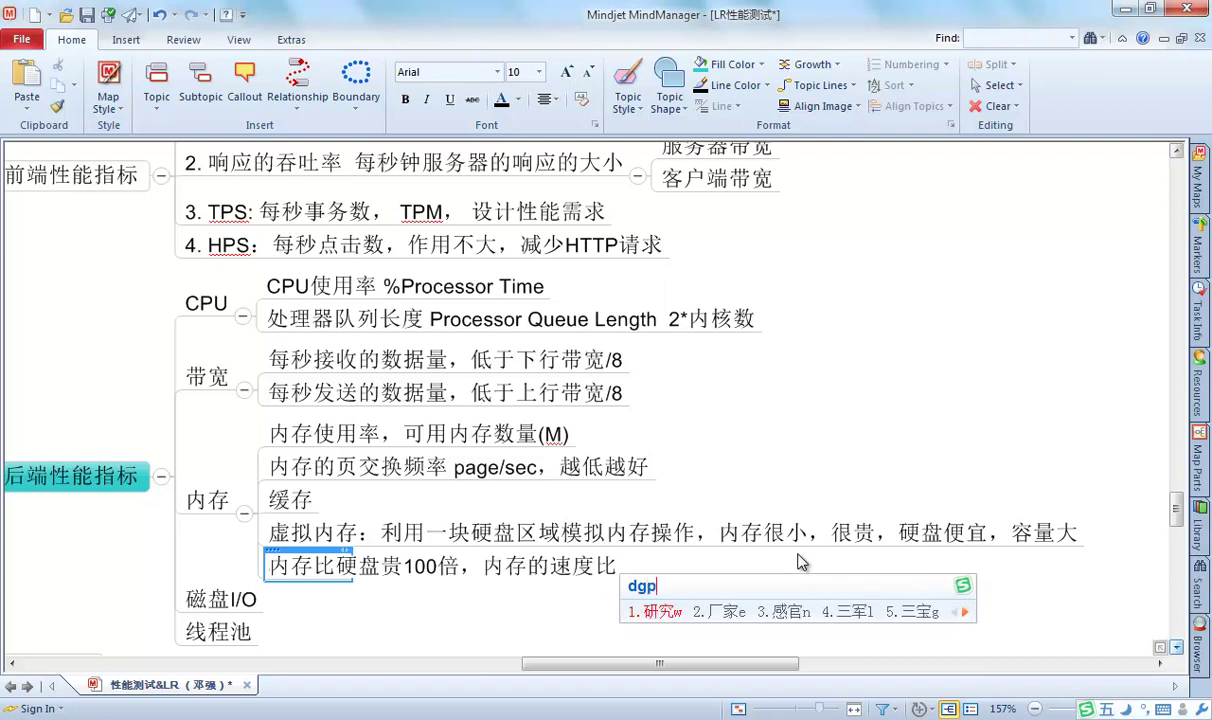
{"action": "type", "text": "快1"}
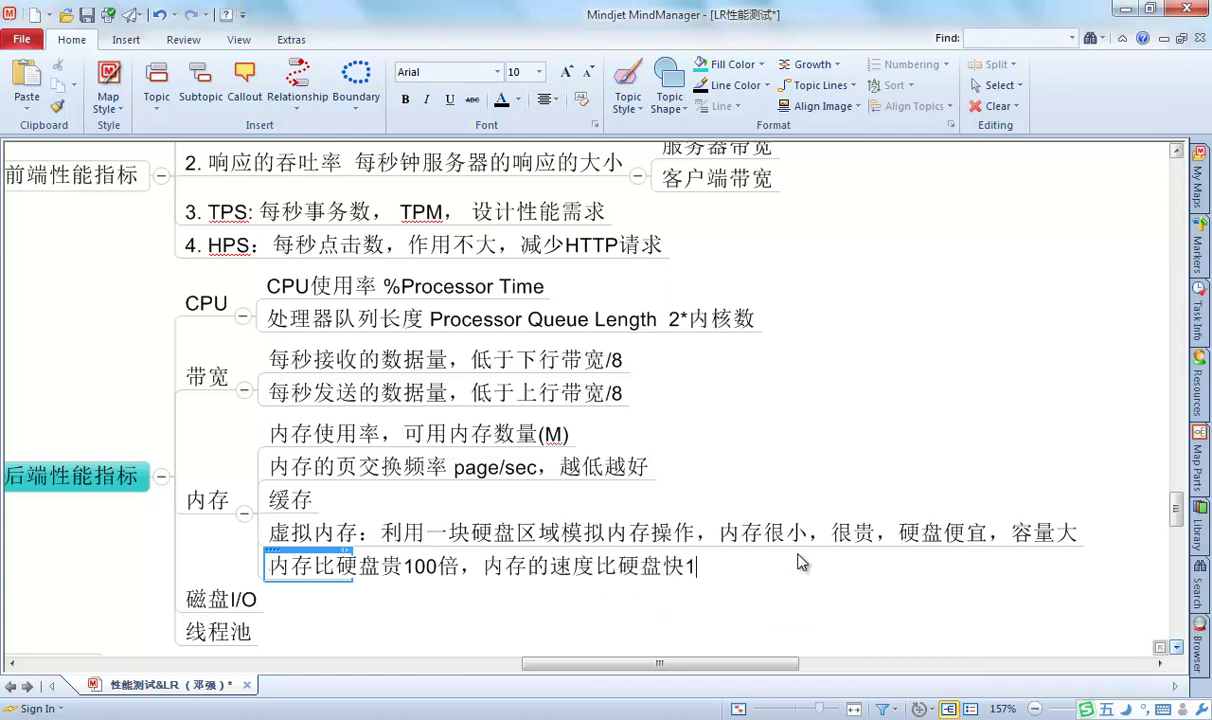
{"action": "type", "text": "00倍"}
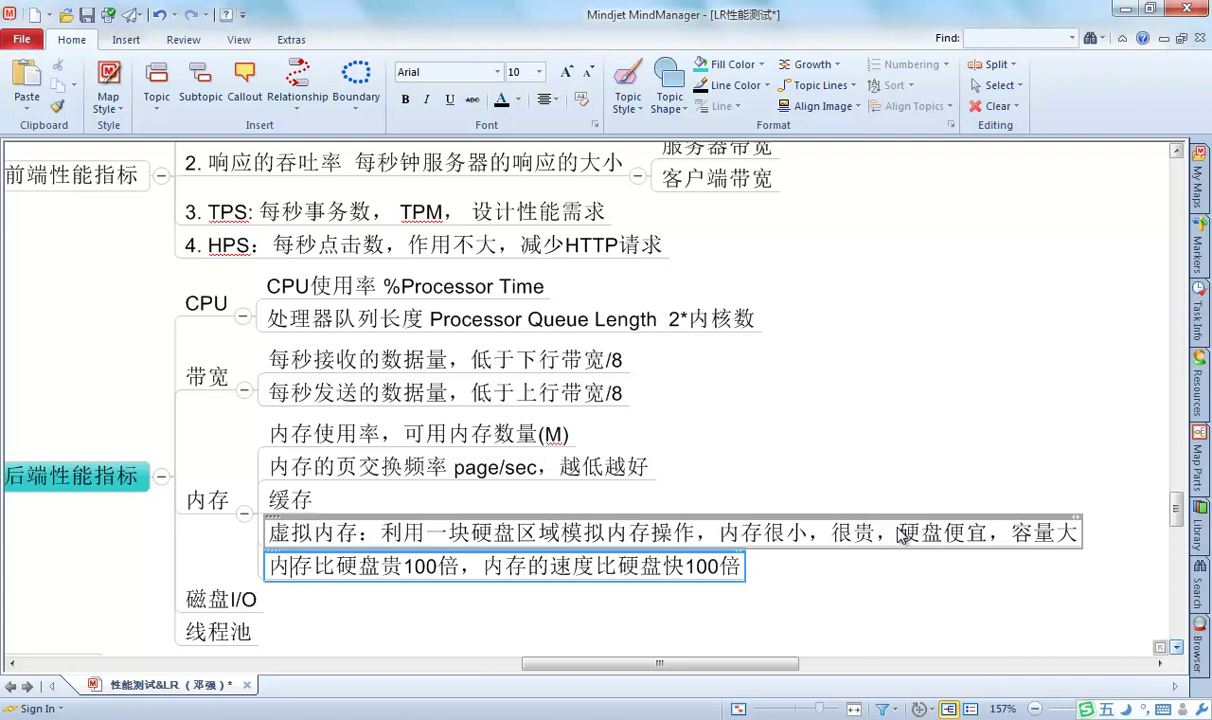
Append "，内存和硬盘之间的数据交换" to the end of the 内存的页交换频率 page/sec subtopic
{"action": "left_click", "coordinate": [352, 474]}
{"action": "double_click", "coordinate": [352, 474]}
{"action": "left_click", "coordinate": [336, 466]}
{"action": "left_click_drag", "start_coordinate": [336, 466], "coordinate": [358, 466]}
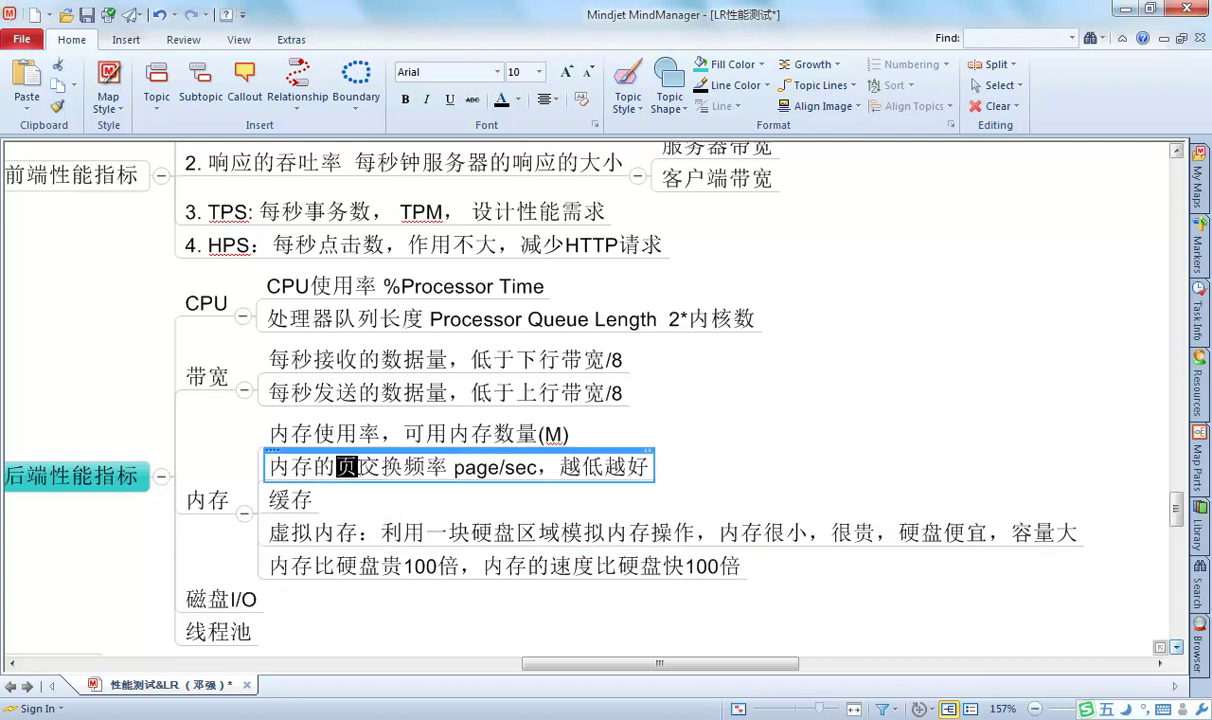
{"action": "key", "text": "Right"}
{"action": "key", "text": "shift+Right"}
{"action": "key", "text": "Left"}
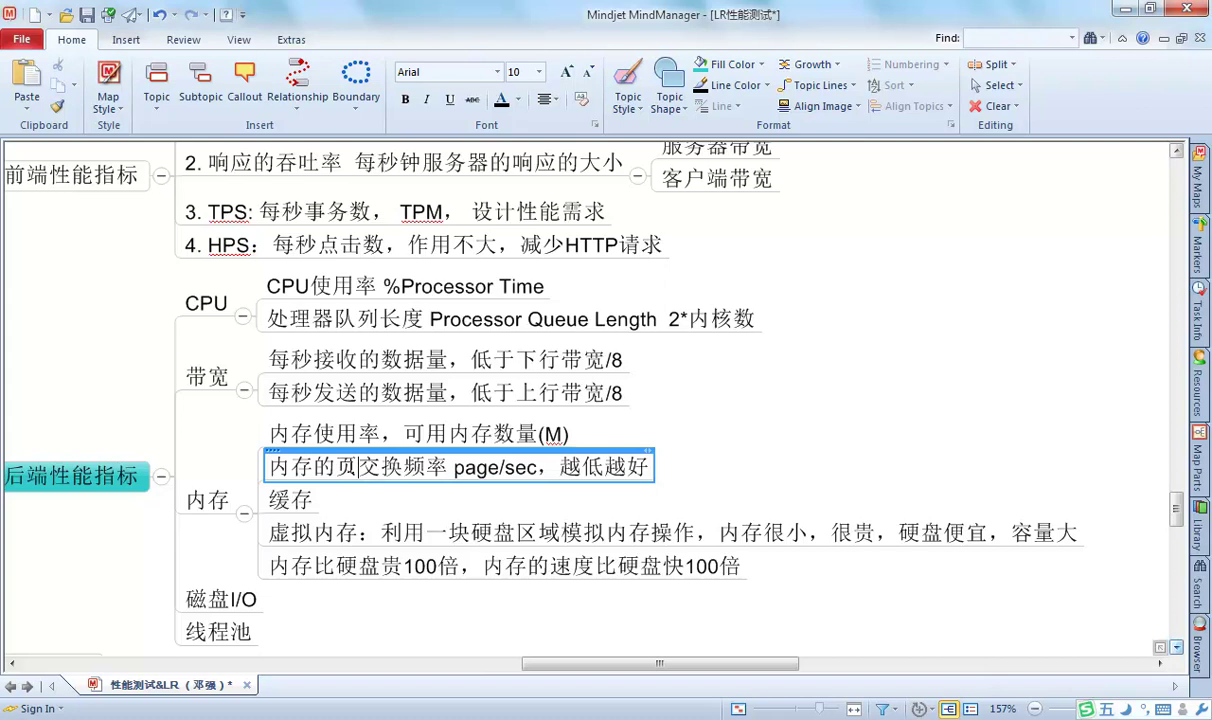
{"action": "key", "text": "Right"}
{"action": "key", "text": "Right"}
{"action": "type", "text": "，内存"}
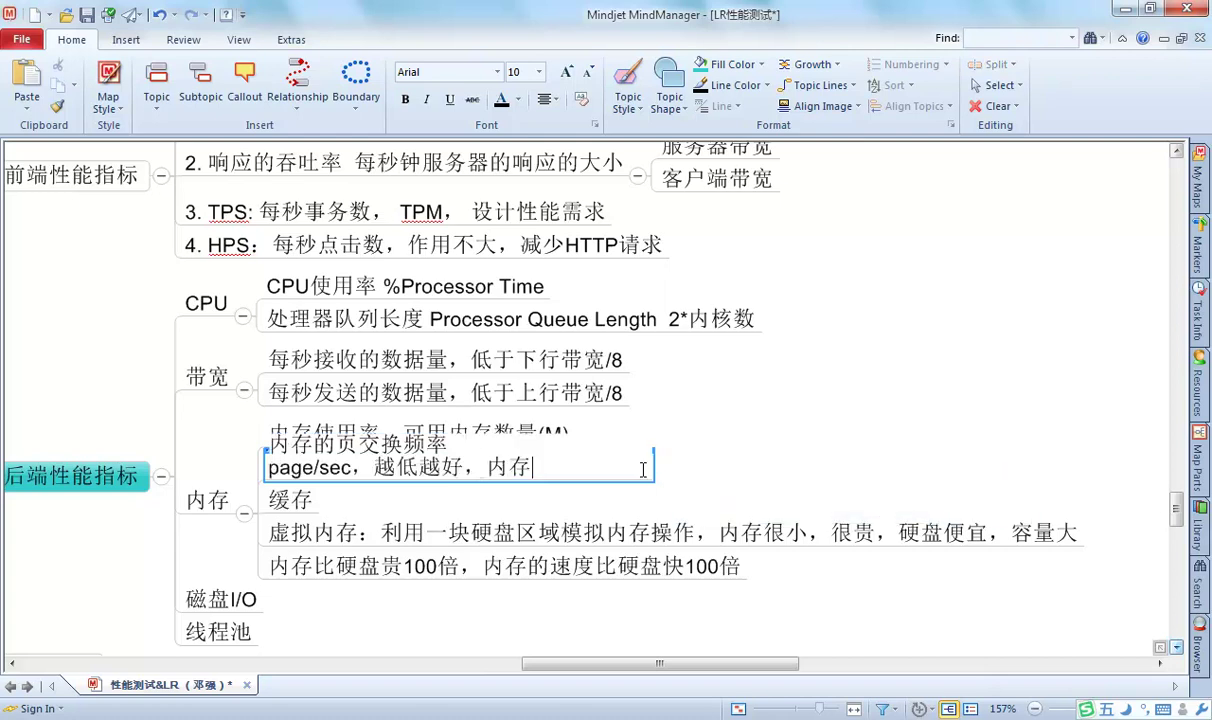
{"action": "type", "text": "和硬盘"}
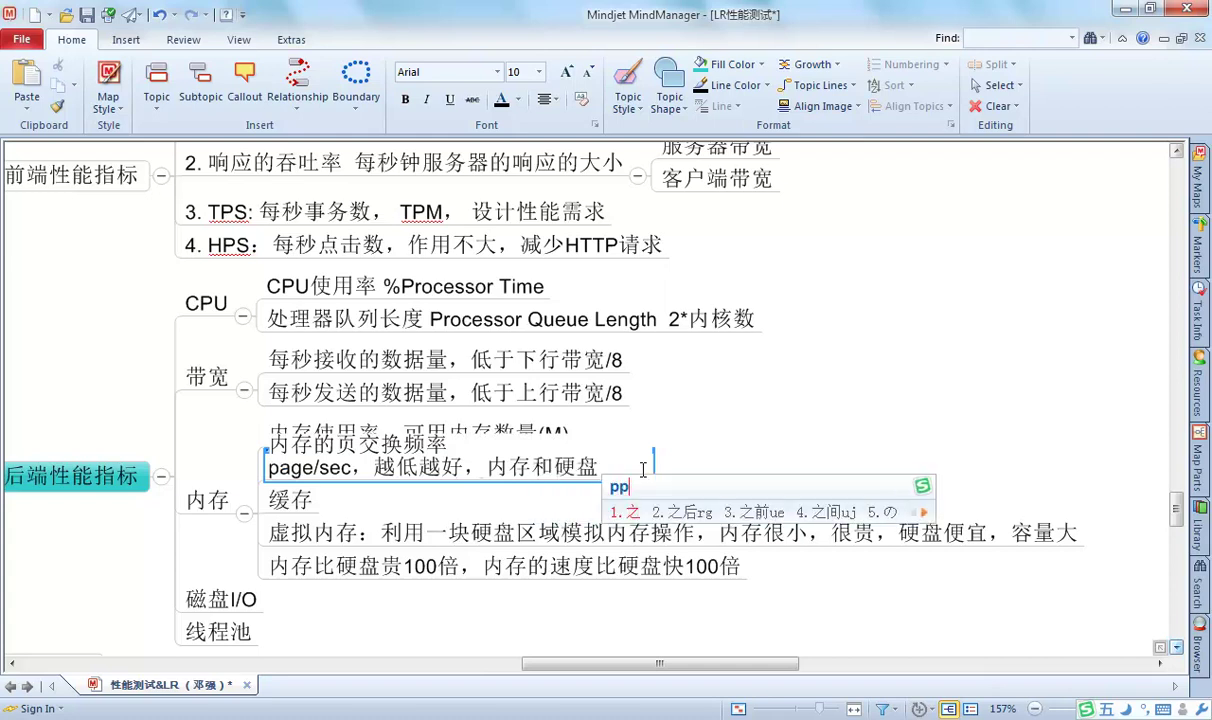
{"action": "type", "text": "之间的"}
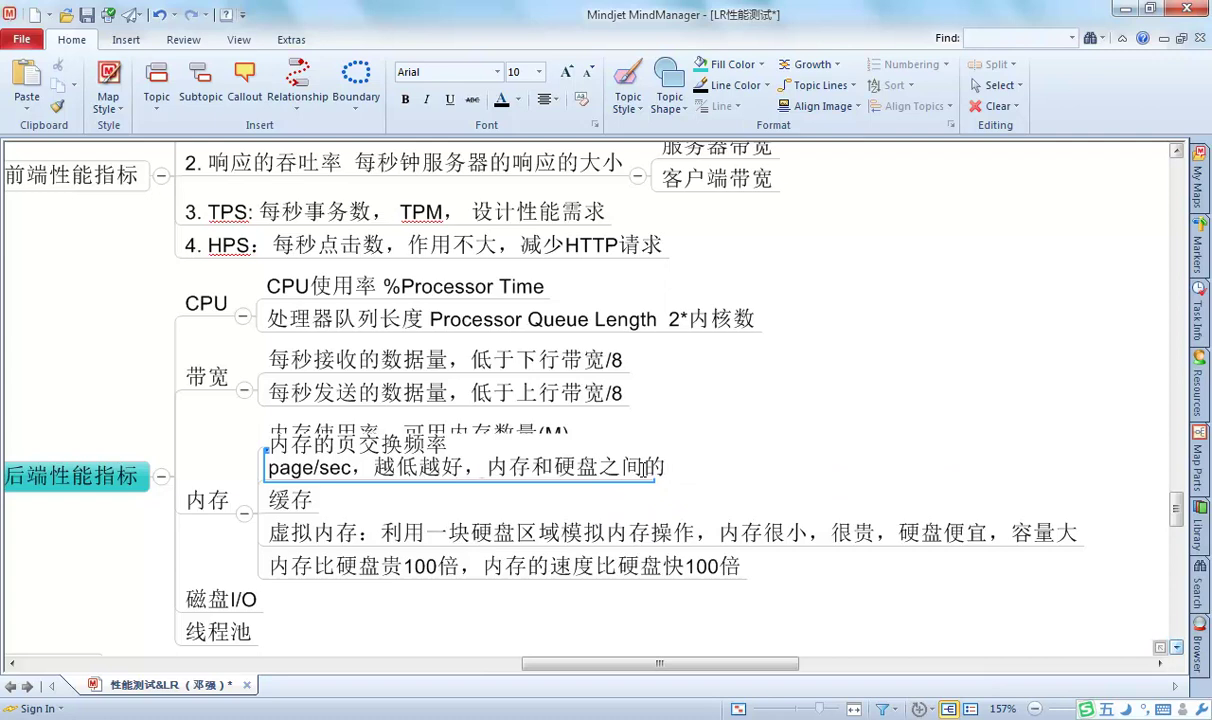
{"action": "type", "text": "数据交换"}
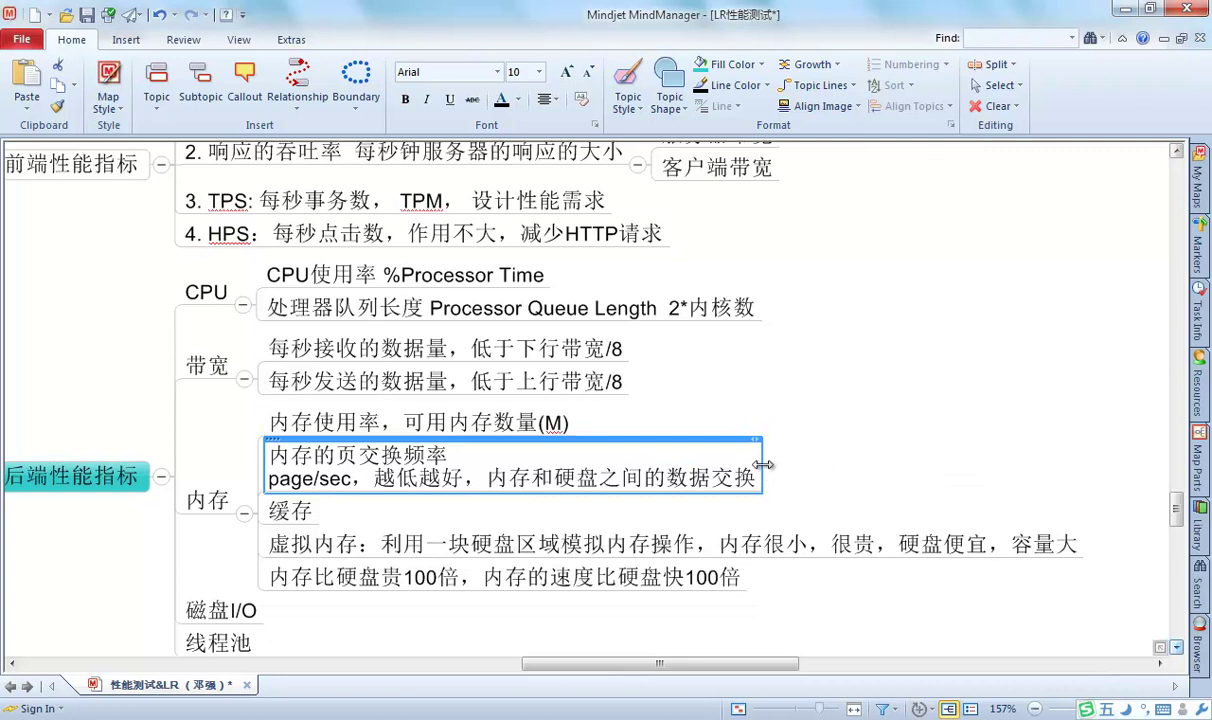
Widen the 内存的页交换频率 subtopic so its text fits on one line
{"action": "left_click_drag", "start_coordinate": [761, 460], "coordinate": [1007, 458]}
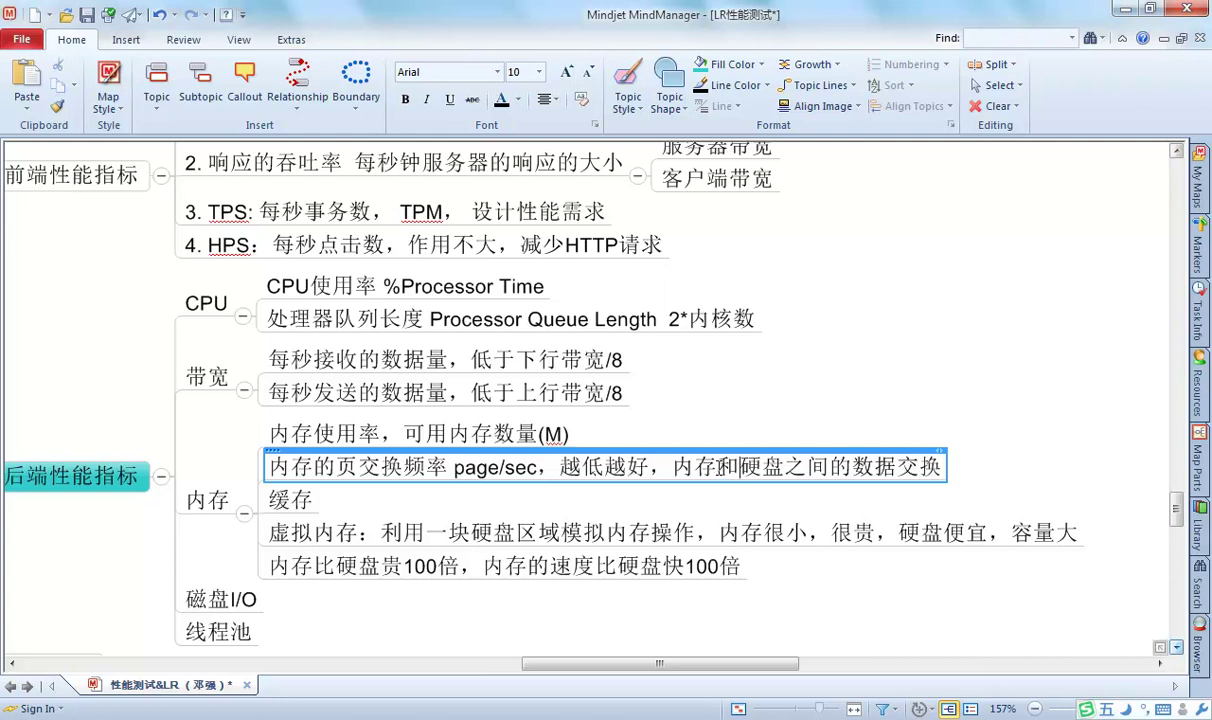
{"action": "left_click_drag", "start_coordinate": [717, 467], "coordinate": [672, 467]}
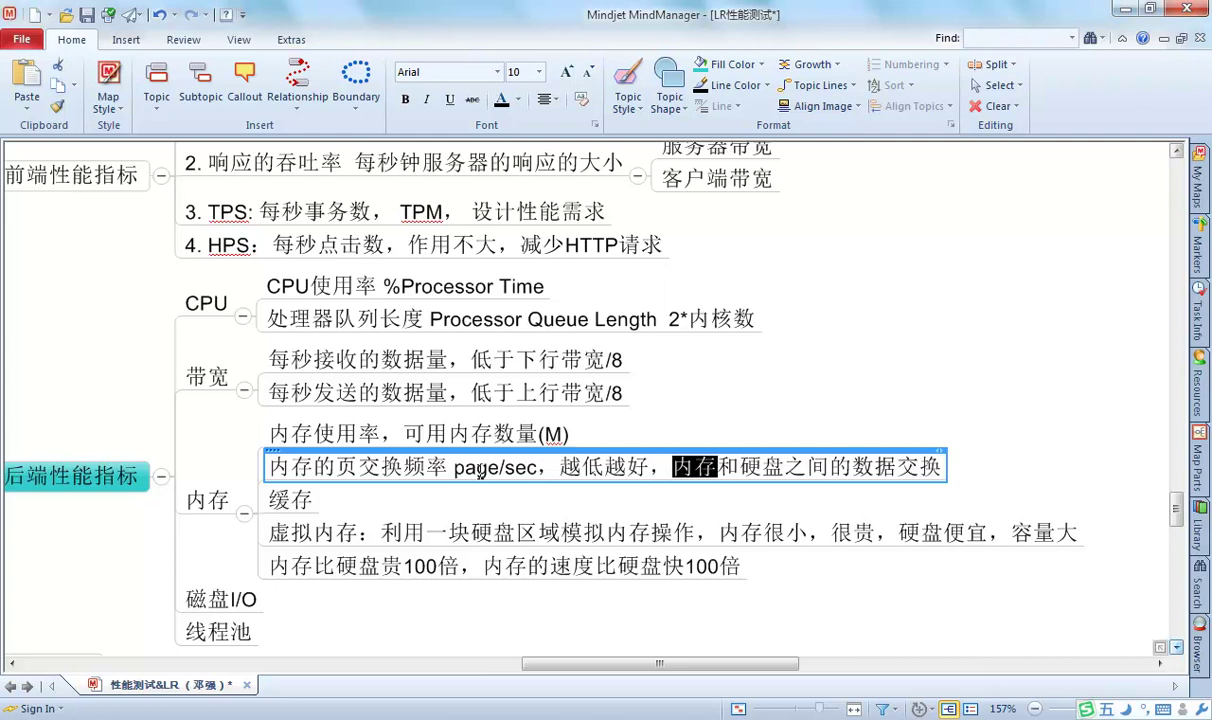
{"action": "left_click", "coordinate": [398, 450]}
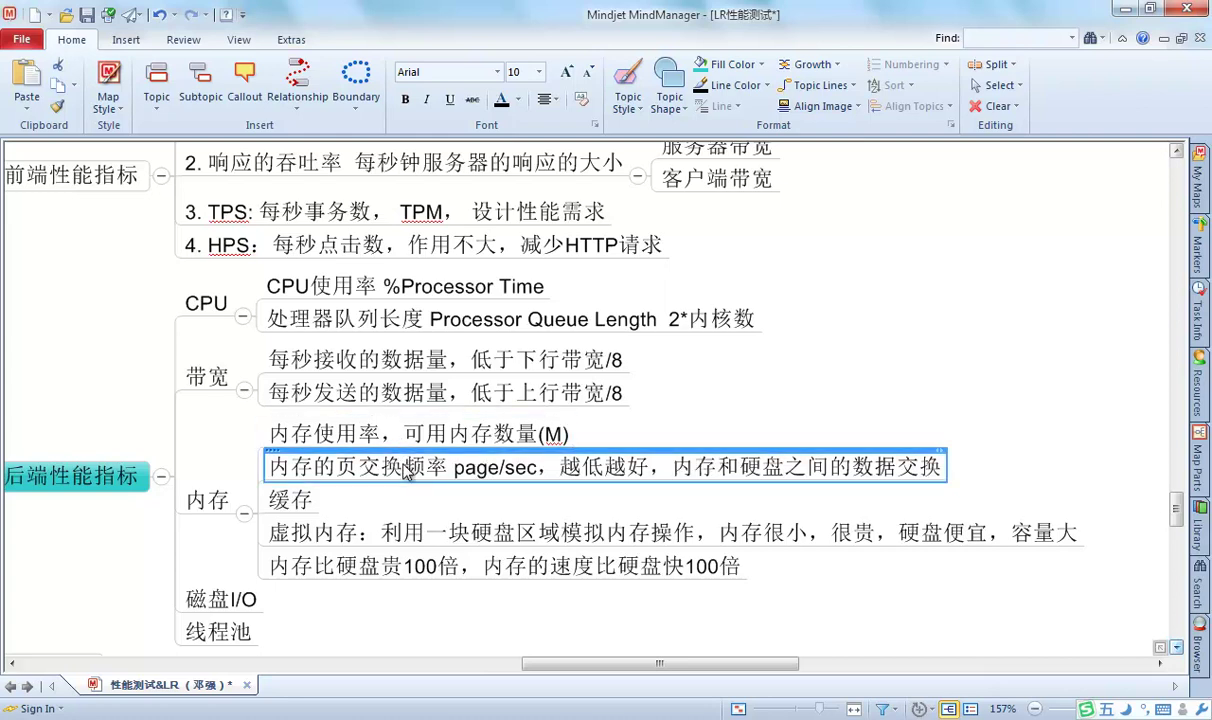
Switch to LoadRunner Controller and list the Memory object's counters for adding Windows Resources measurements, viewing the entries around Pages/sec
{"action": "key", "text": "alt+Tab"}
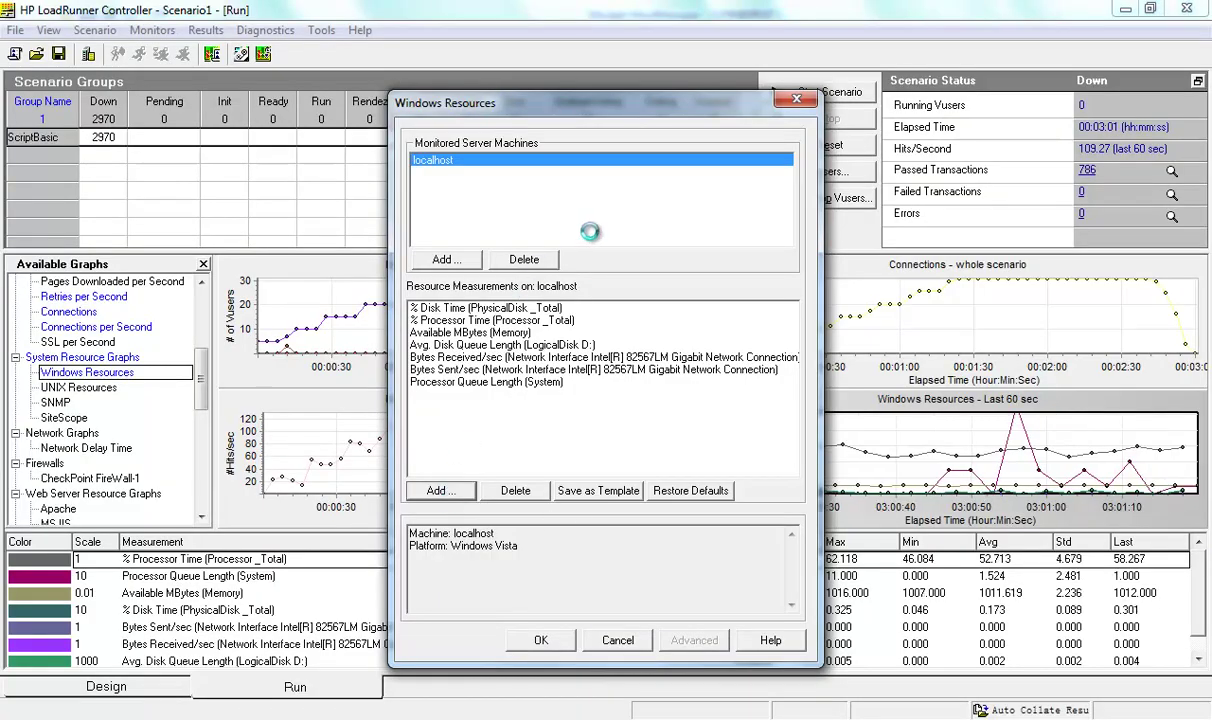
{"action": "left_click", "coordinate": [592, 186]}
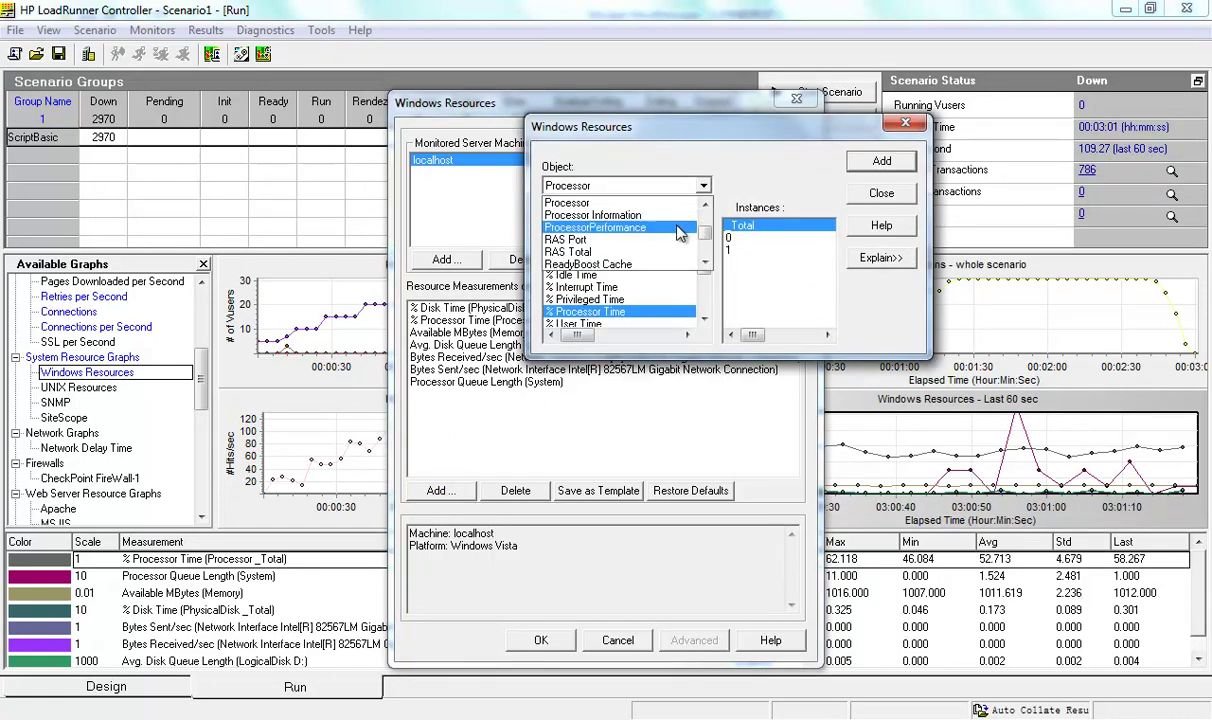
{"action": "left_click", "coordinate": [705, 205]}
{"action": "left_click", "coordinate": [705, 205]}
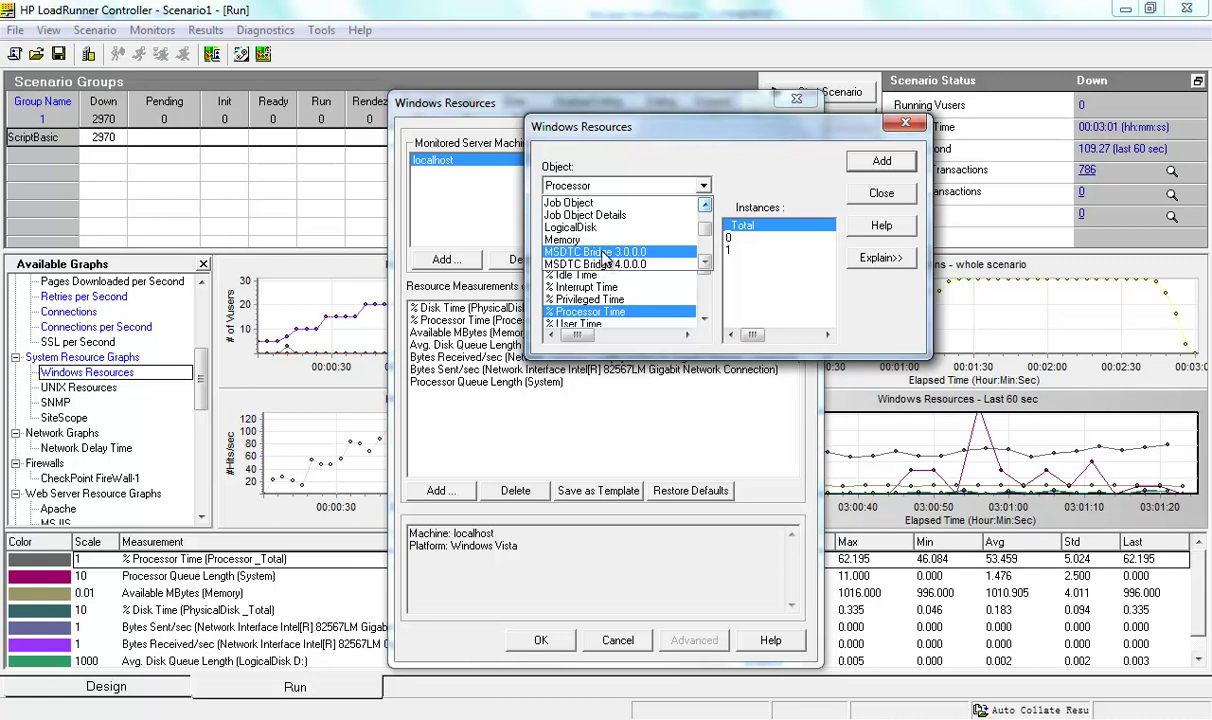
{"action": "left_click", "coordinate": [568, 240]}
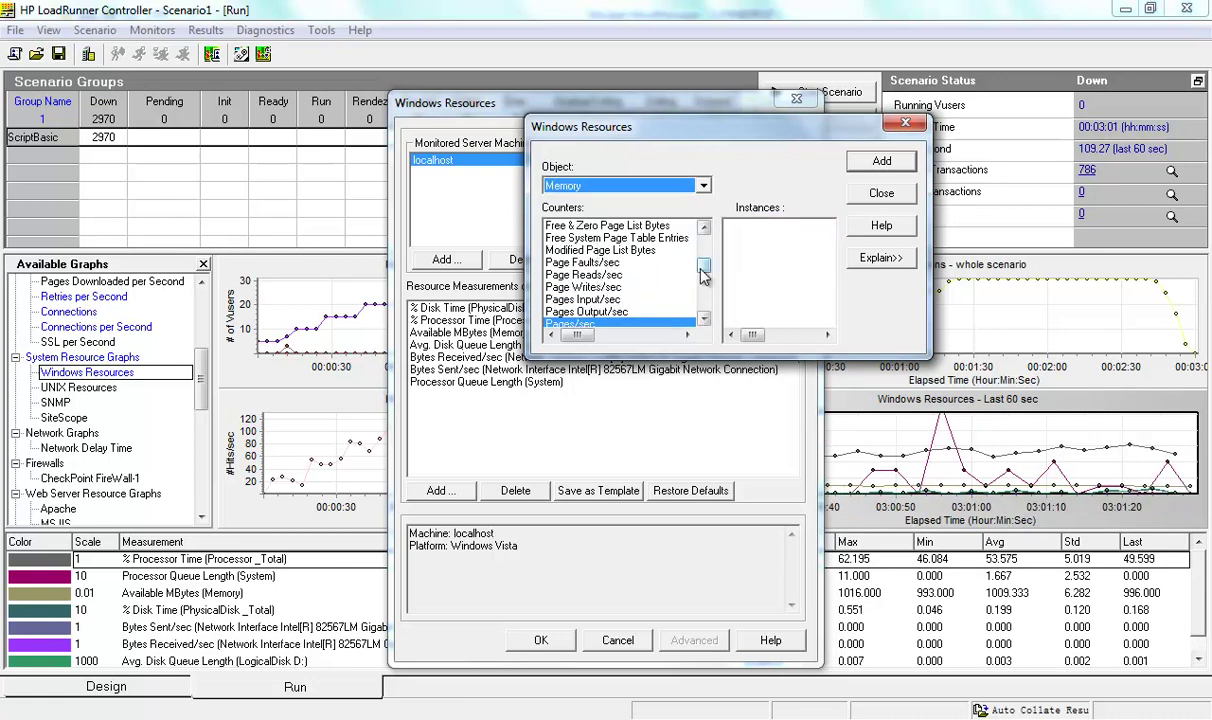
{"action": "left_click_drag", "start_coordinate": [704, 277], "coordinate": [702, 283]}
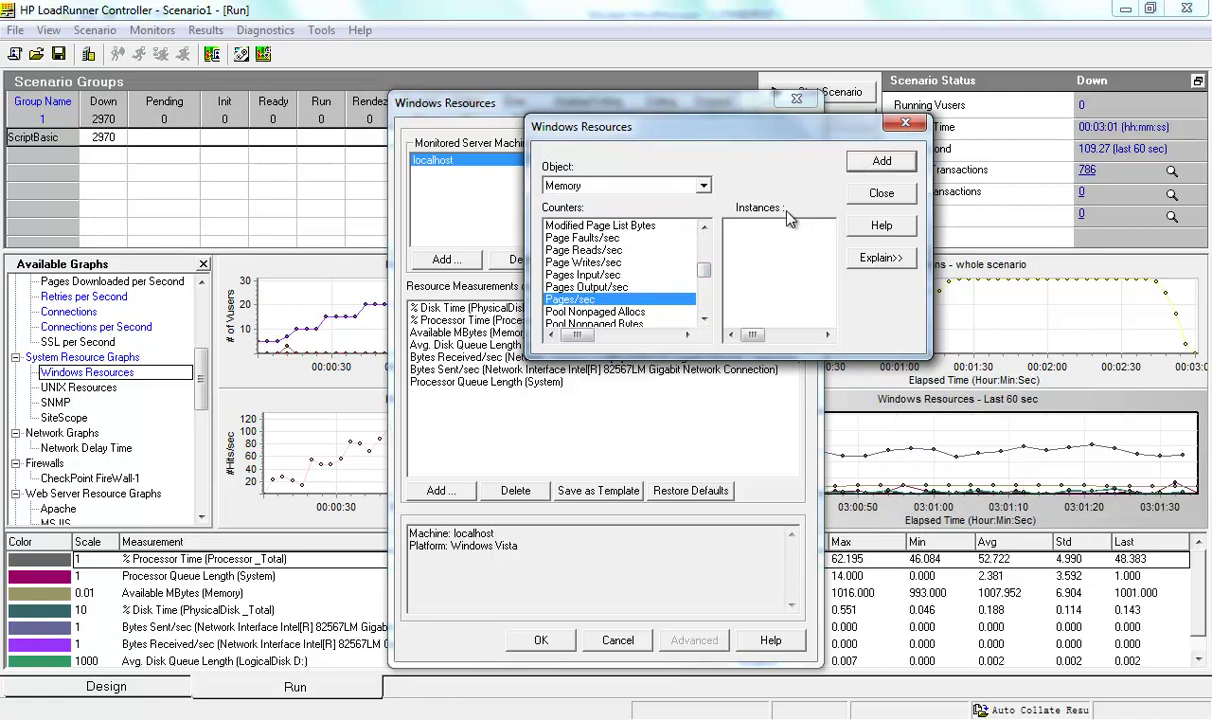
Select the Available MBytes counter and look through the remaining Memory counters down to the System Cache and System Code entries
{"action": "scroll", "coordinate": [664, 250], "scroll_direction": "up", "scroll_amount": 5}
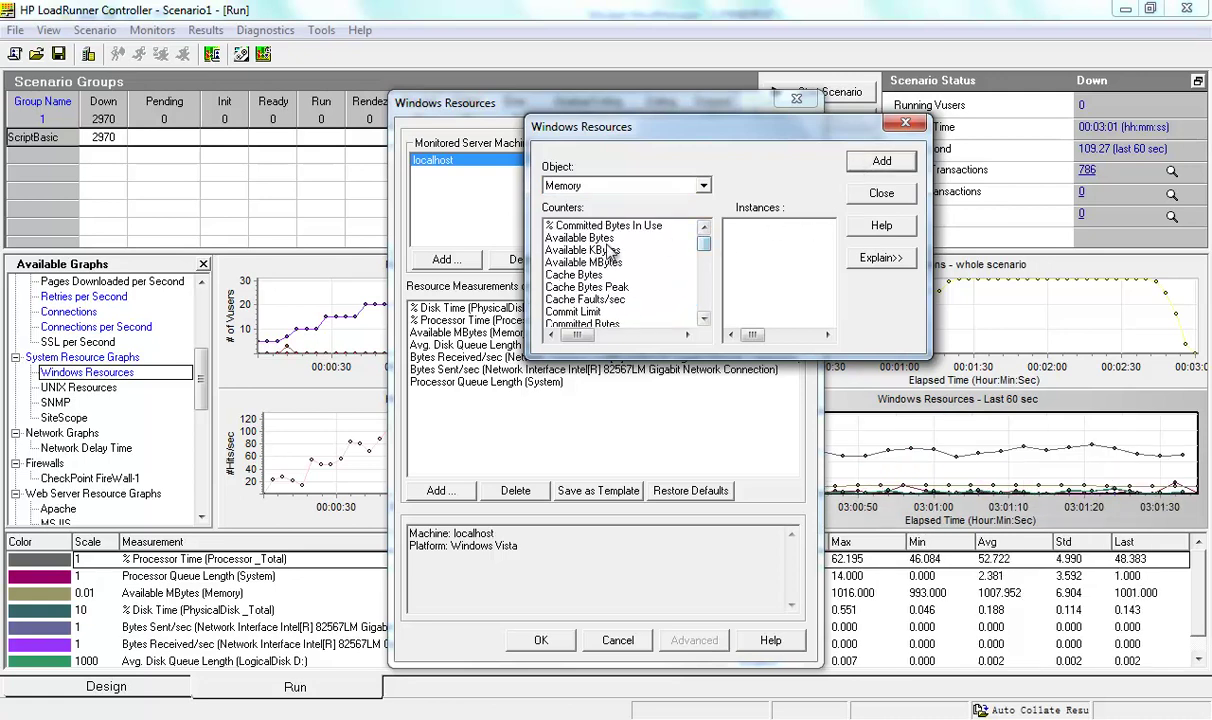
{"action": "left_click", "coordinate": [570, 262]}
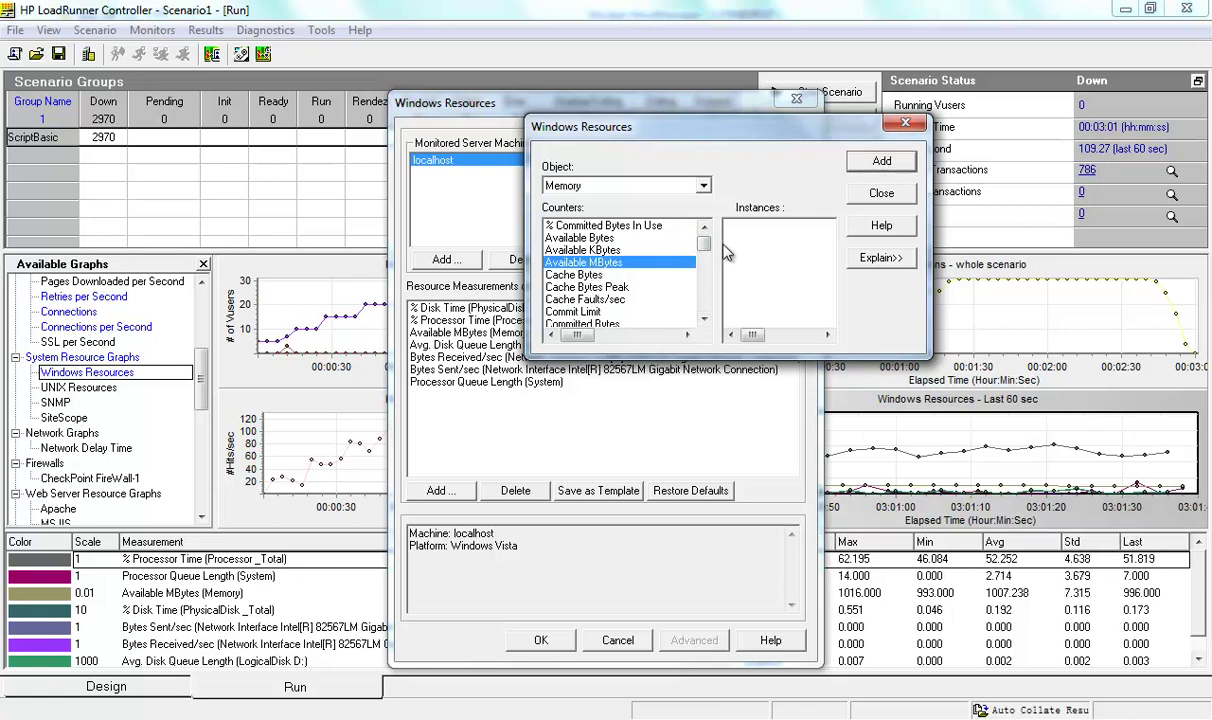
{"action": "left_click_drag", "start_coordinate": [705, 247], "coordinate": [705, 261]}
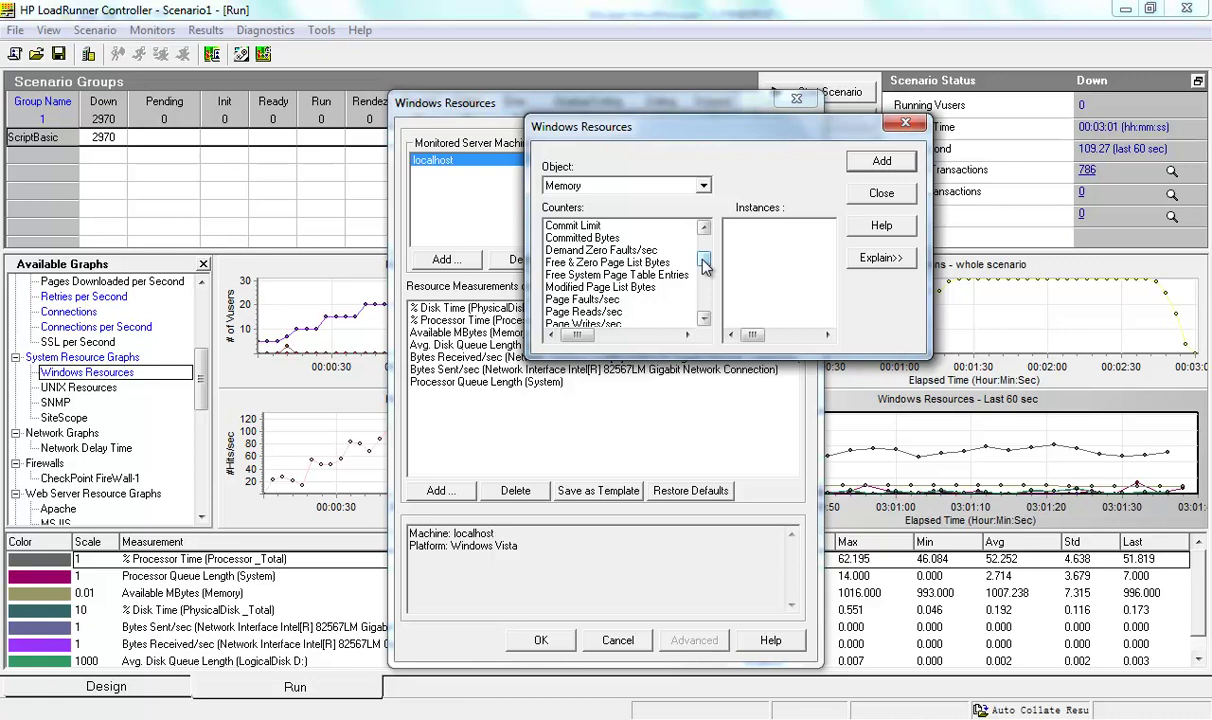
{"action": "left_click_drag", "start_coordinate": [705, 263], "coordinate": [710, 308]}
{"action": "left_click", "coordinate": [610, 250]}
{"action": "left_click", "coordinate": [615, 262]}
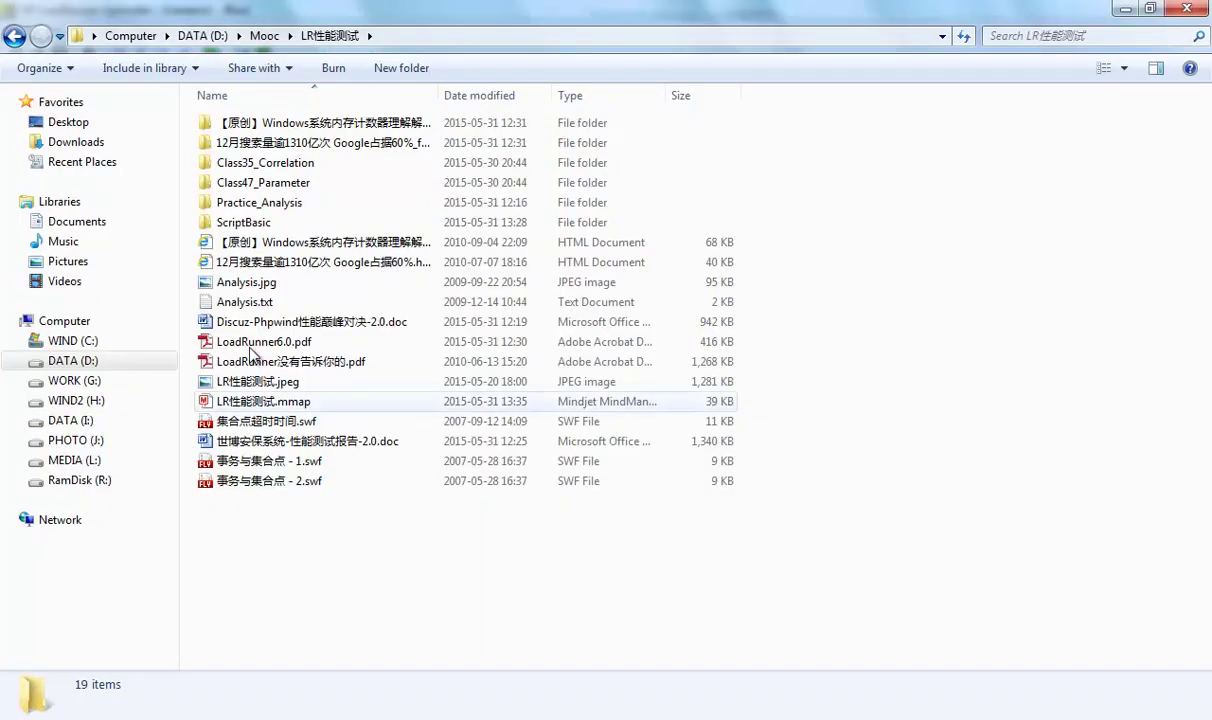
Open the 【原创】Windows系统内存计数器理解解析 HTML article from the LR性能测试 folder and read through its counter explanations down to Memory\\Cache Faults/sec
{"action": "double_click", "coordinate": [336, 246]}
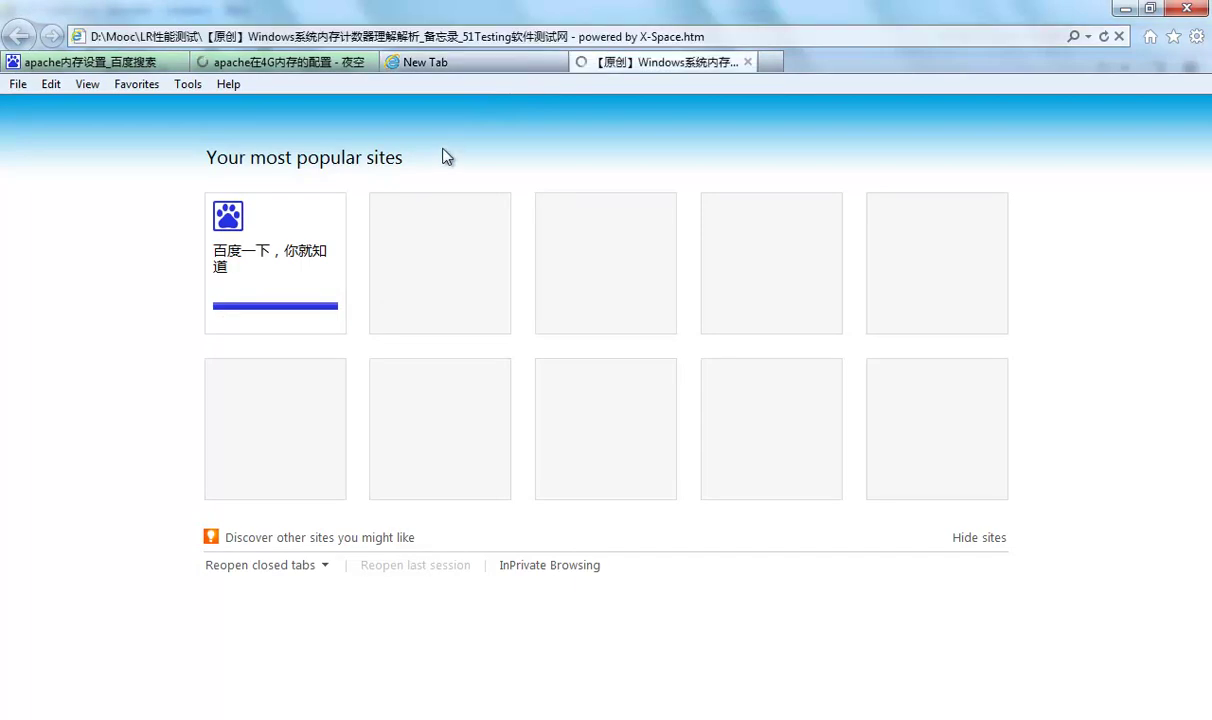
{"action": "scroll", "coordinate": [441, 175], "scroll_direction": "down", "scroll_amount": 3}
{"action": "scroll", "coordinate": [441, 187], "scroll_direction": "down", "scroll_amount": 8}
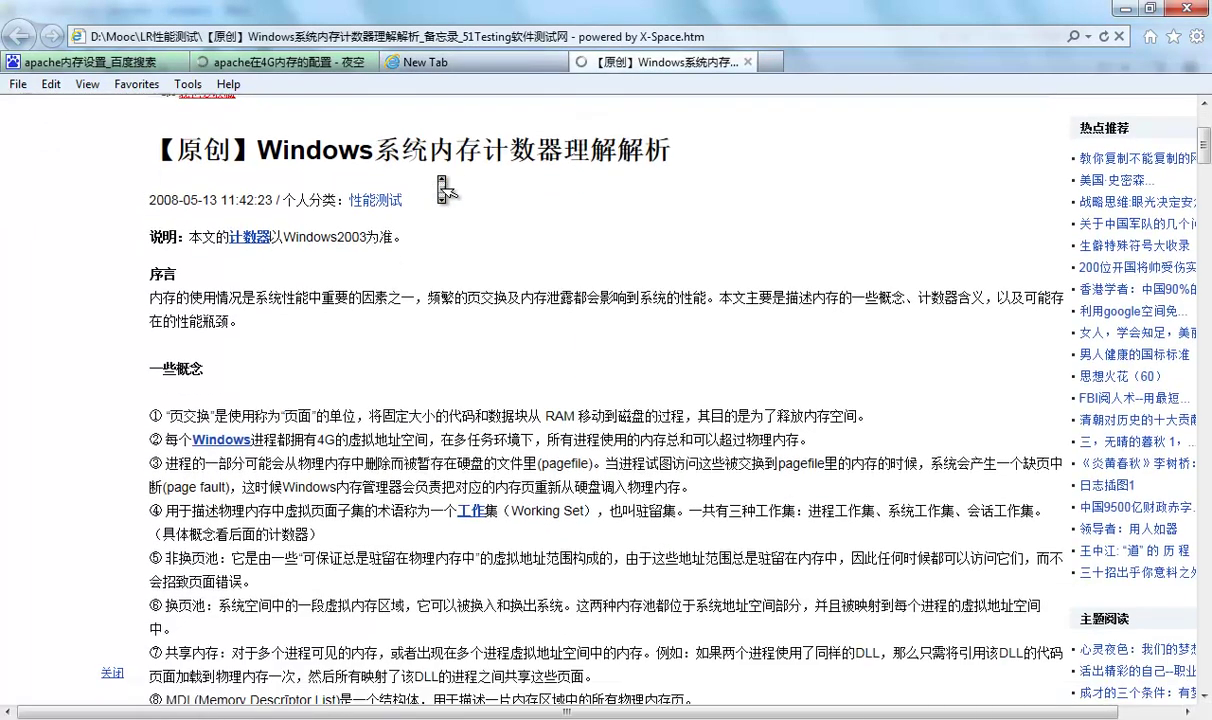
{"action": "scroll", "coordinate": [441, 187], "scroll_direction": "down", "scroll_amount": 10}
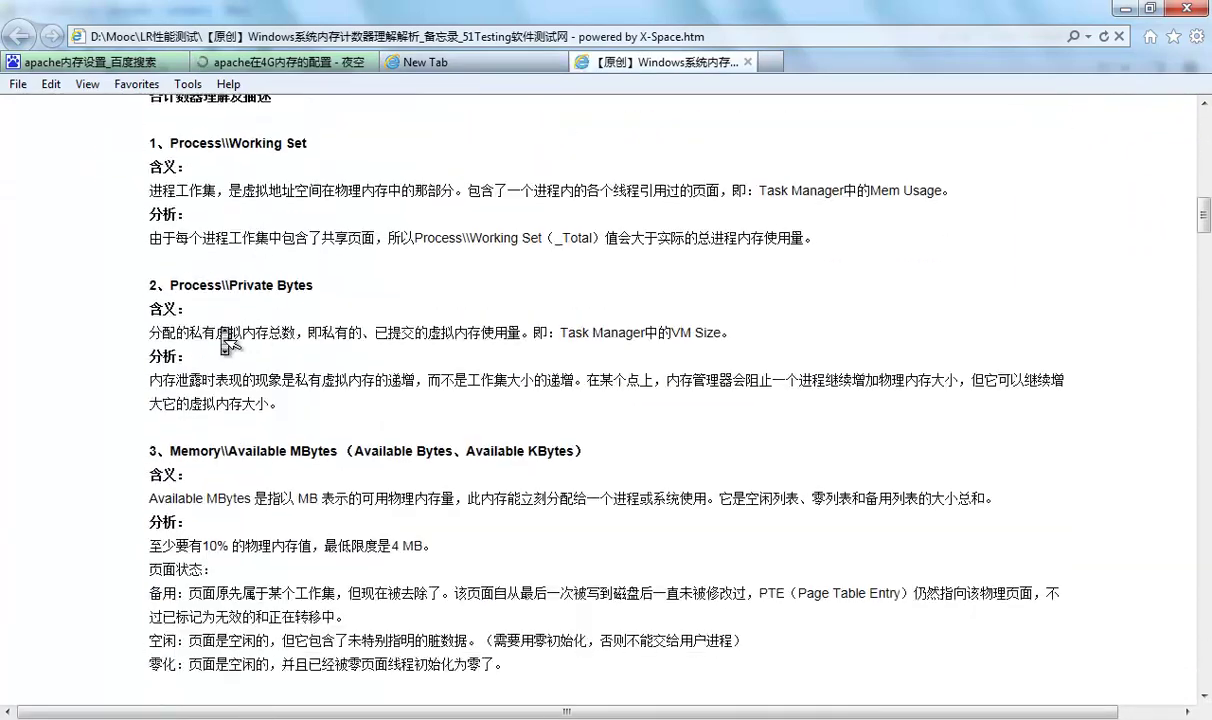
{"action": "scroll", "coordinate": [243, 460], "scroll_direction": "down", "scroll_amount": 15}
{"action": "scroll", "coordinate": [243, 467], "scroll_direction": "down", "scroll_amount": 15}
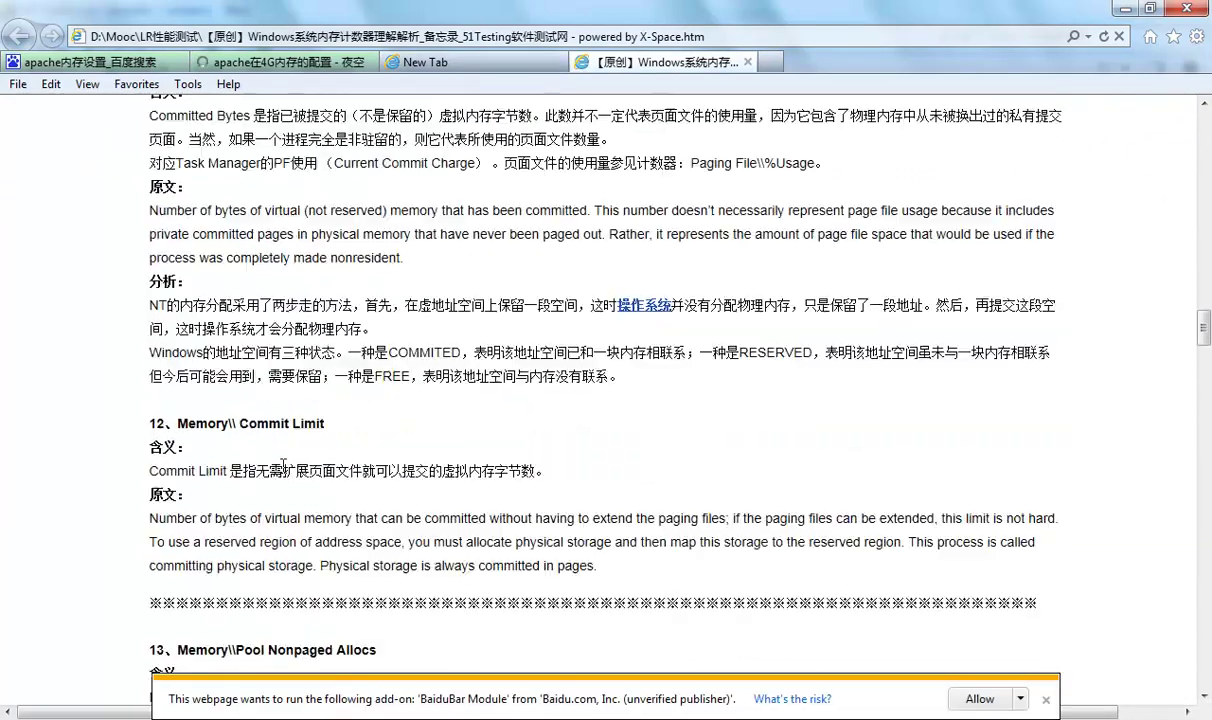
{"action": "scroll", "coordinate": [254, 460], "scroll_direction": "down", "scroll_amount": 6}
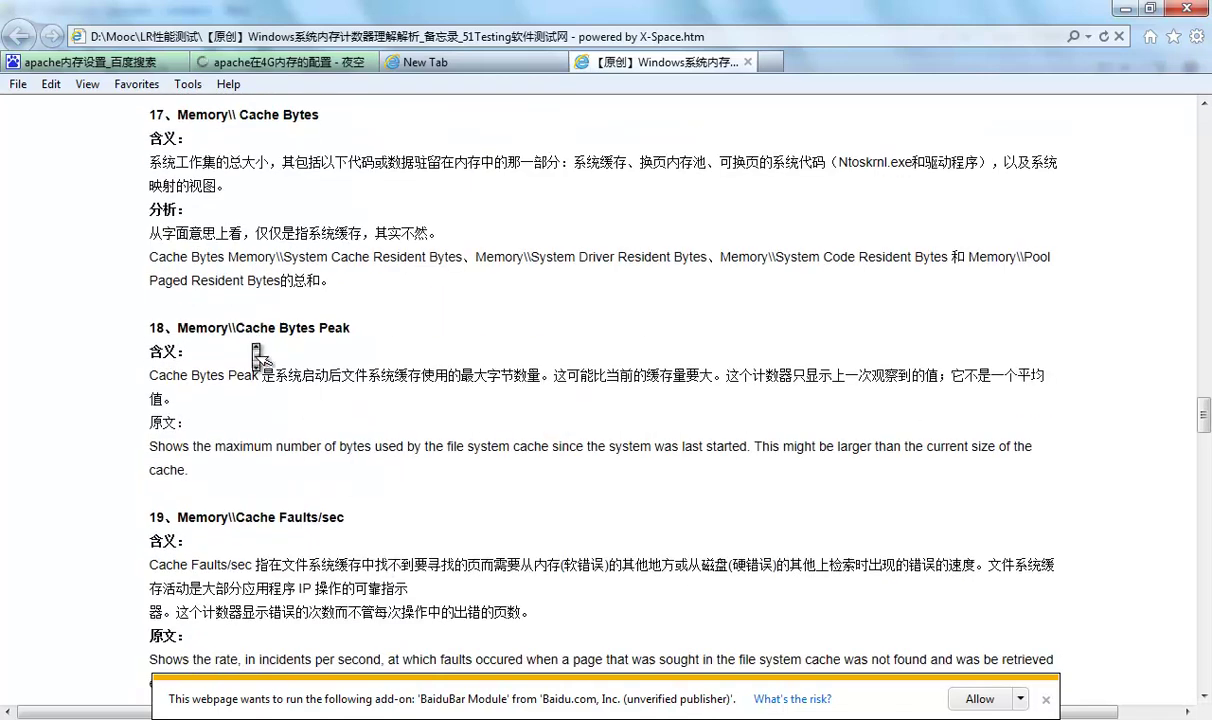
Compare the Memory counters in LoadRunner Controller with the article in the browser and review its Memory\\Page/sec explanation
{"action": "left_click", "coordinate": [575, 719]}
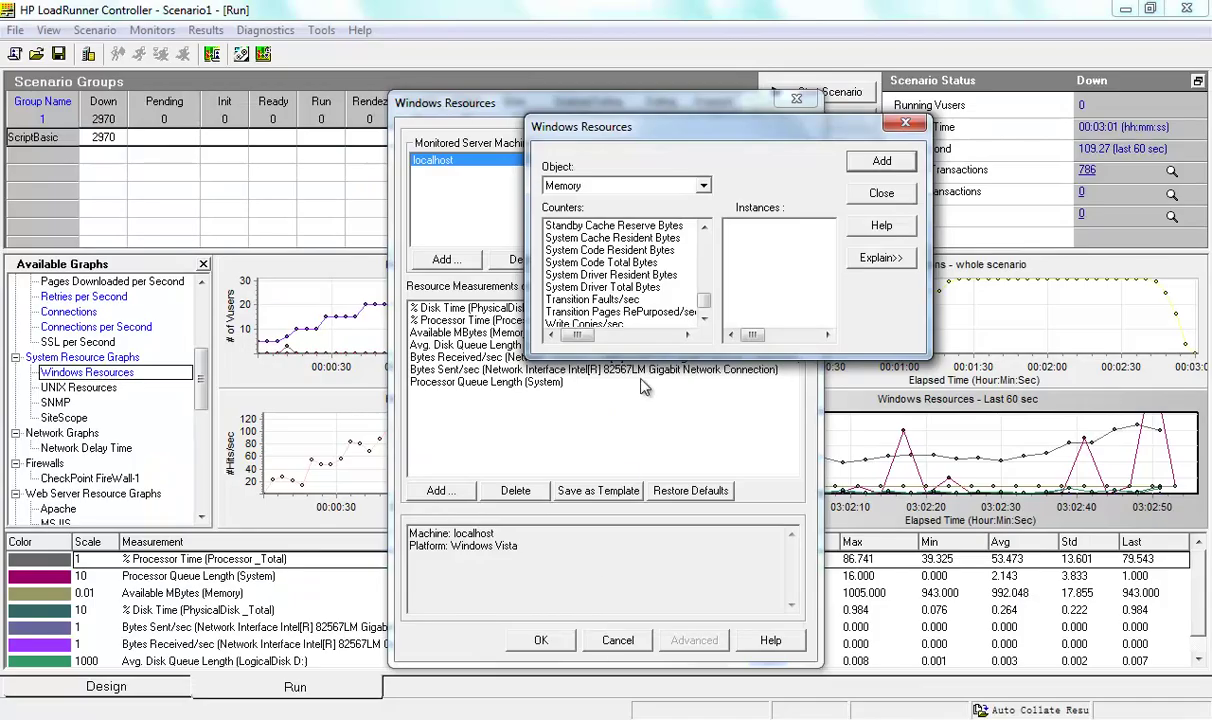
{"action": "scroll", "coordinate": [706, 314], "scroll_direction": "up", "scroll_amount": 1}
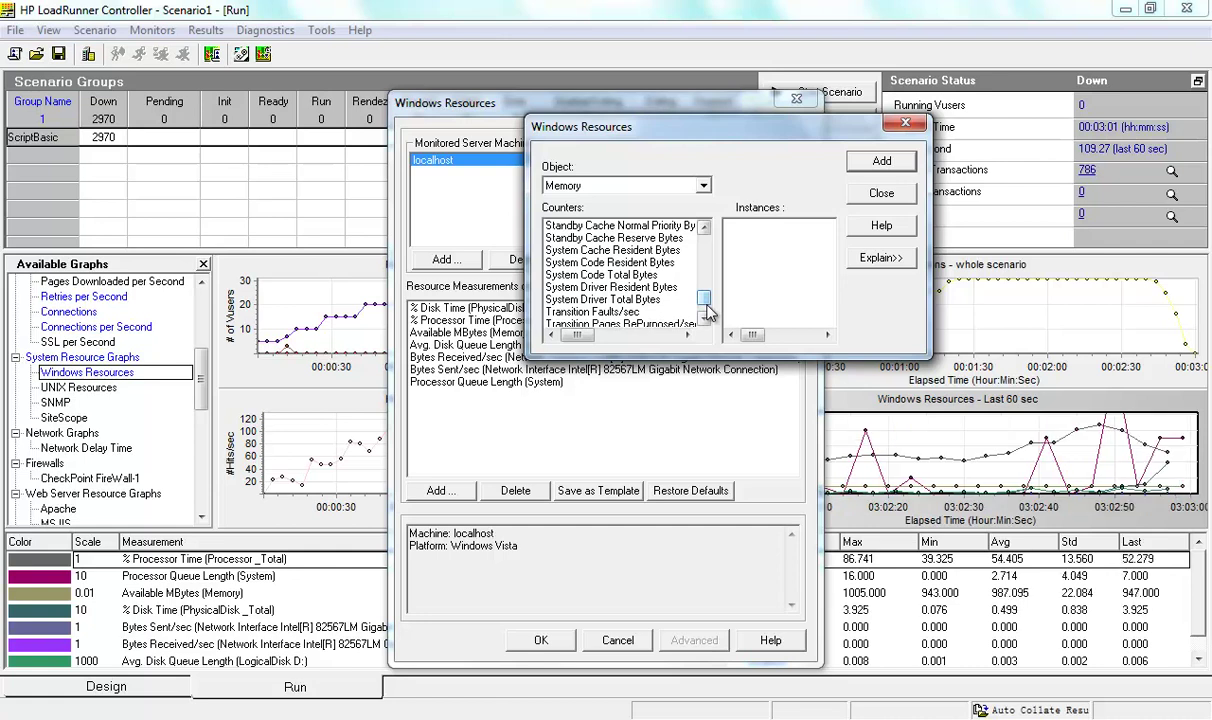
{"action": "key", "text": "alt+Tab"}
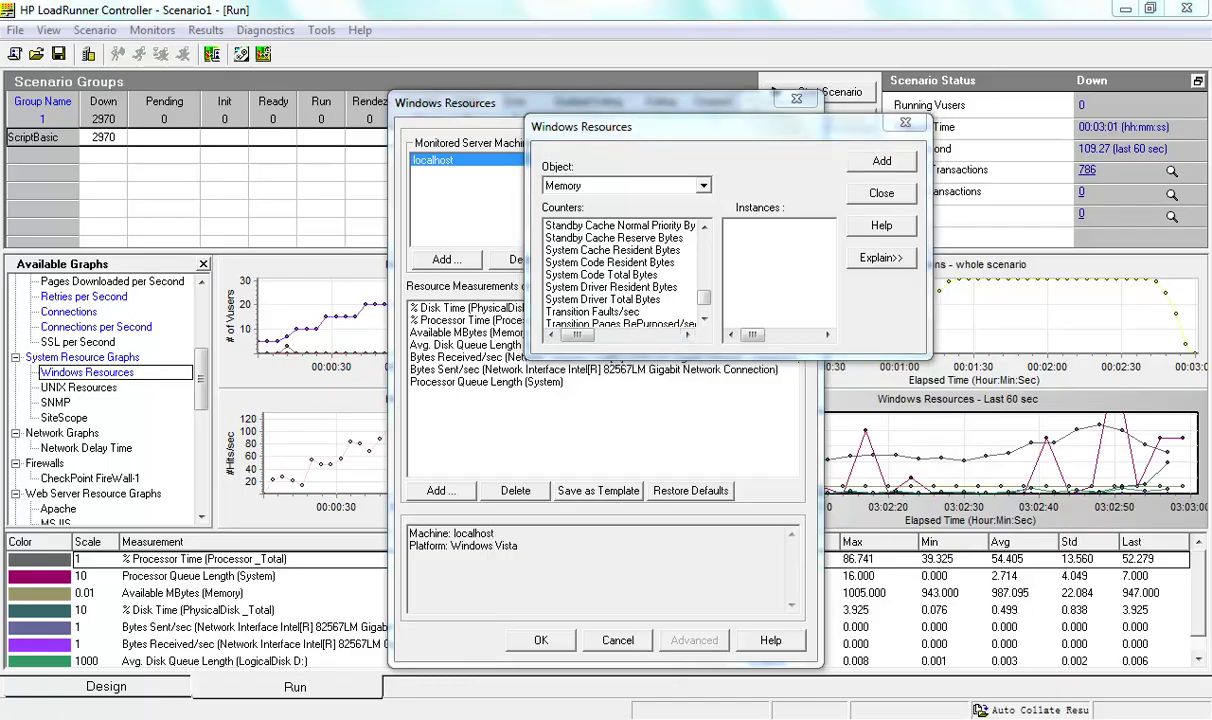
{"action": "scroll", "coordinate": [401, 447], "scroll_direction": "up", "scroll_amount": 5}
{"action": "scroll", "coordinate": [401, 447], "scroll_direction": "up", "scroll_amount": 10}
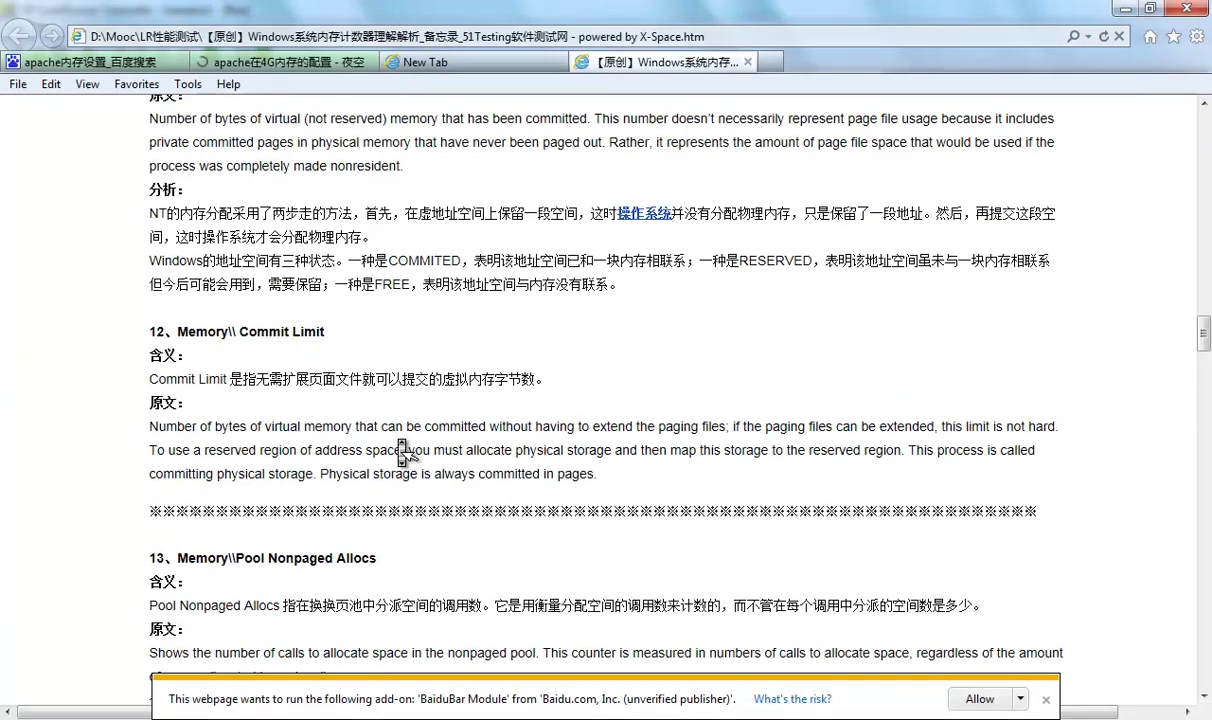
{"action": "scroll", "coordinate": [401, 450], "scroll_direction": "up", "scroll_amount": 10}
{"action": "scroll", "coordinate": [403, 450], "scroll_direction": "up", "scroll_amount": 2}
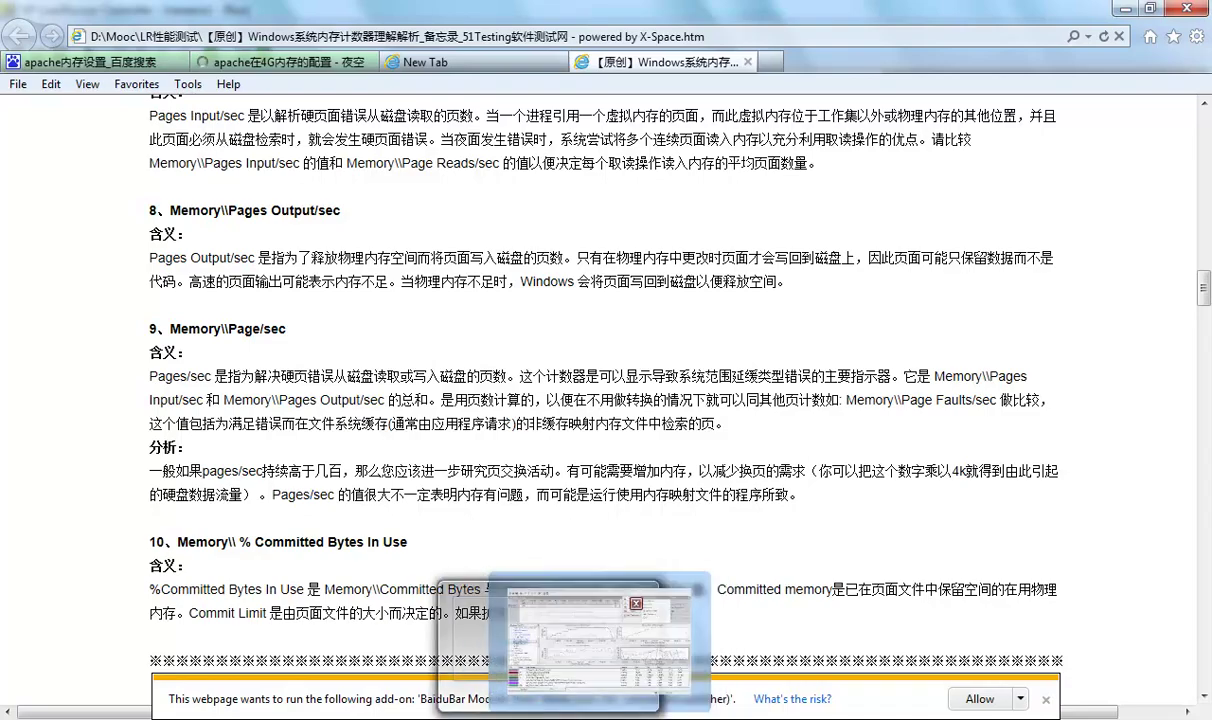
Return to the MindManager map and review the 磁盘I/O and 内存 topics under 后端性能指标
{"action": "left_click", "coordinate": [560, 612]}
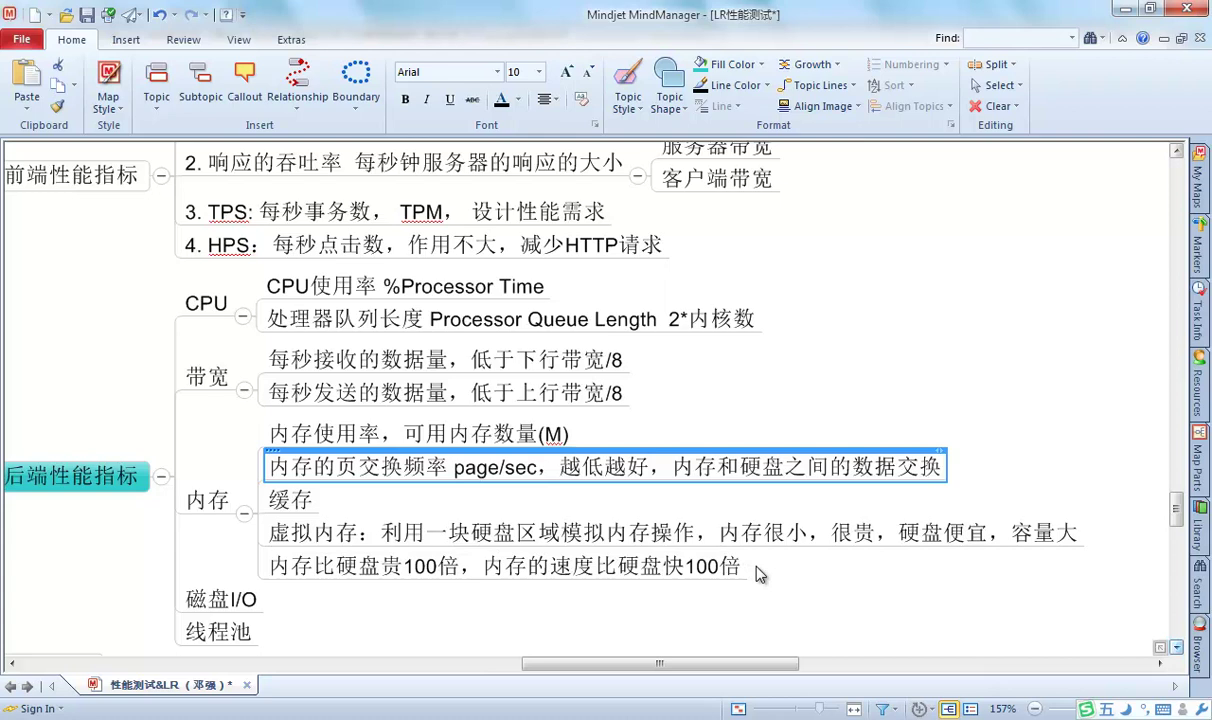
{"action": "scroll", "coordinate": [760, 573], "scroll_direction": "down", "scroll_amount": 2}
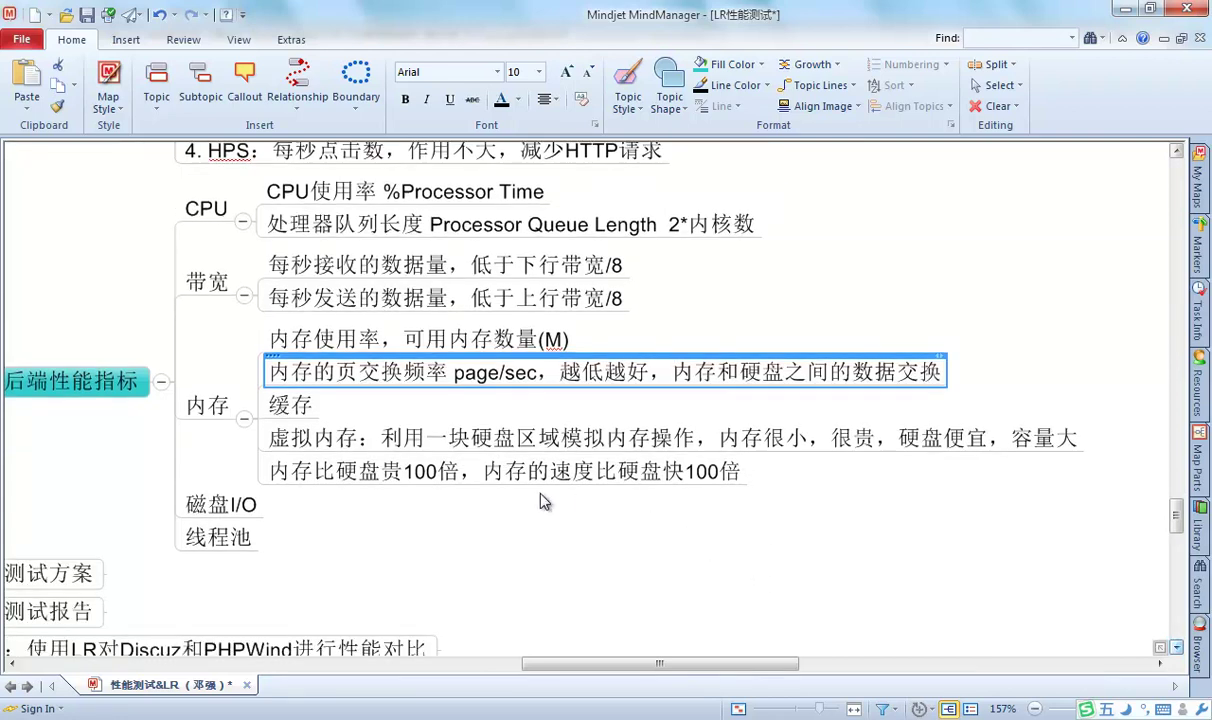
{"action": "left_click", "coordinate": [231, 503]}
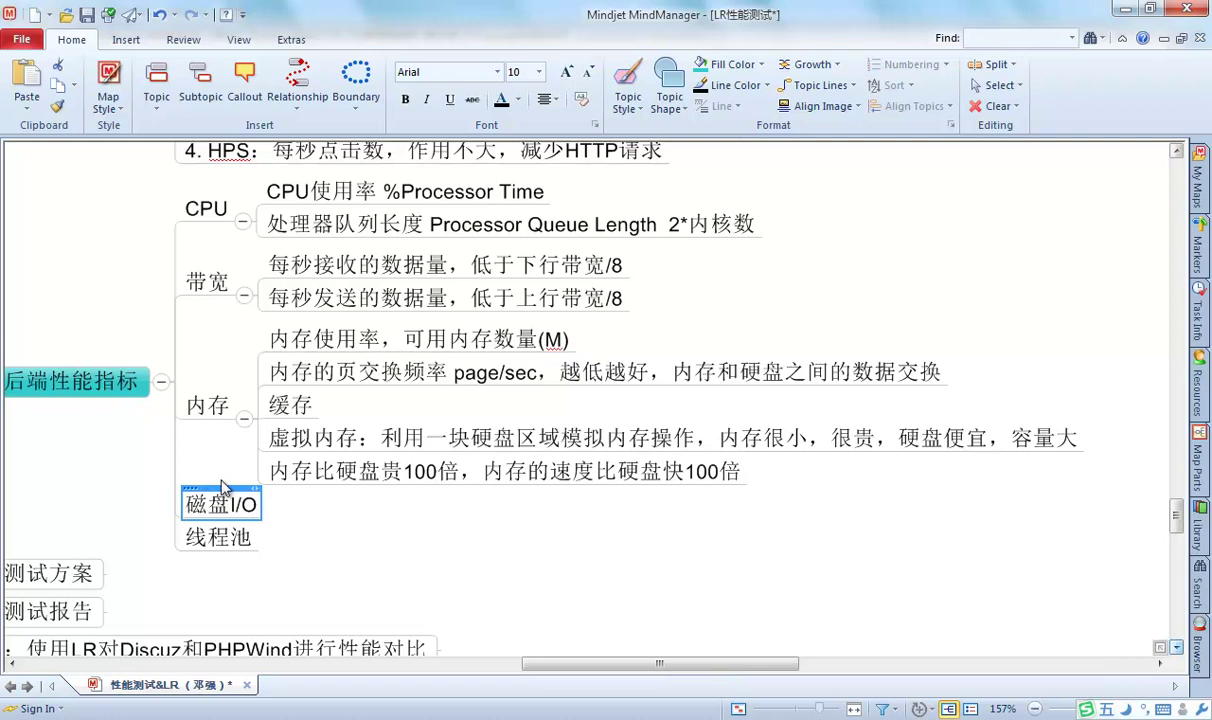
{"action": "left_click", "coordinate": [212, 389]}
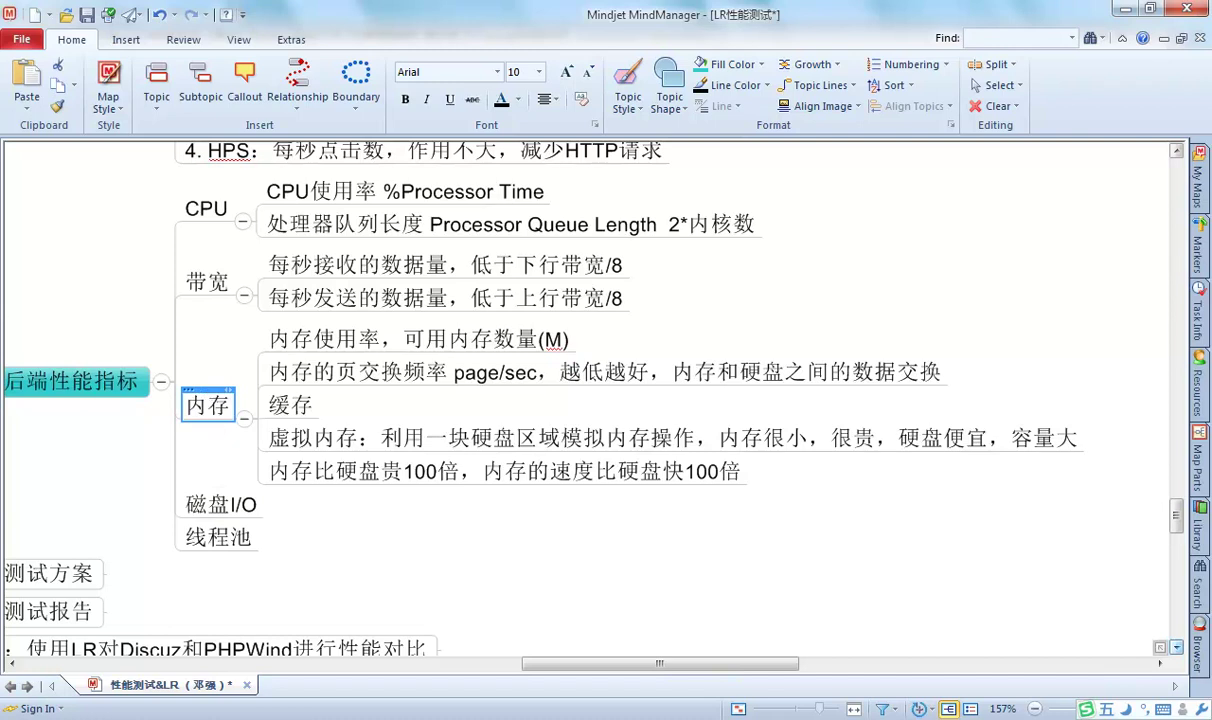
Switch to the LR性能测试 folder in Windows Explorer and rename LR性能测试.jpeg as LR性能测试.txt
{"action": "key", "text": "alt+Tab"}
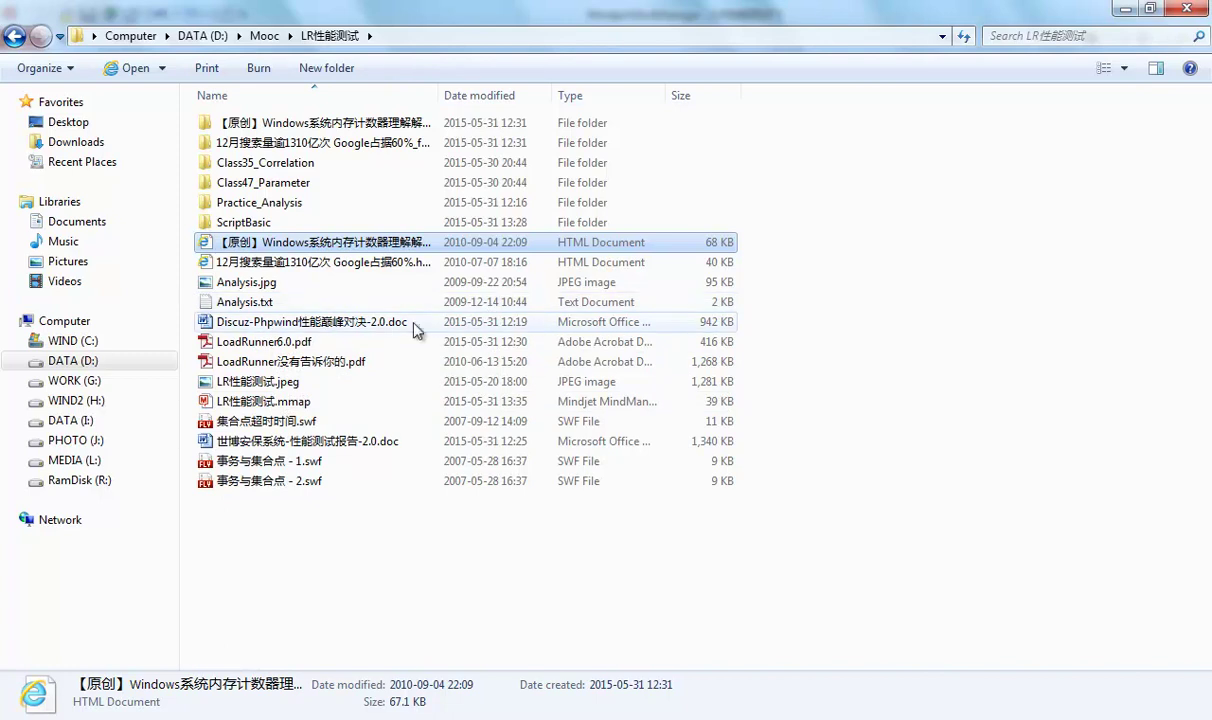
{"action": "left_click", "coordinate": [336, 370]}
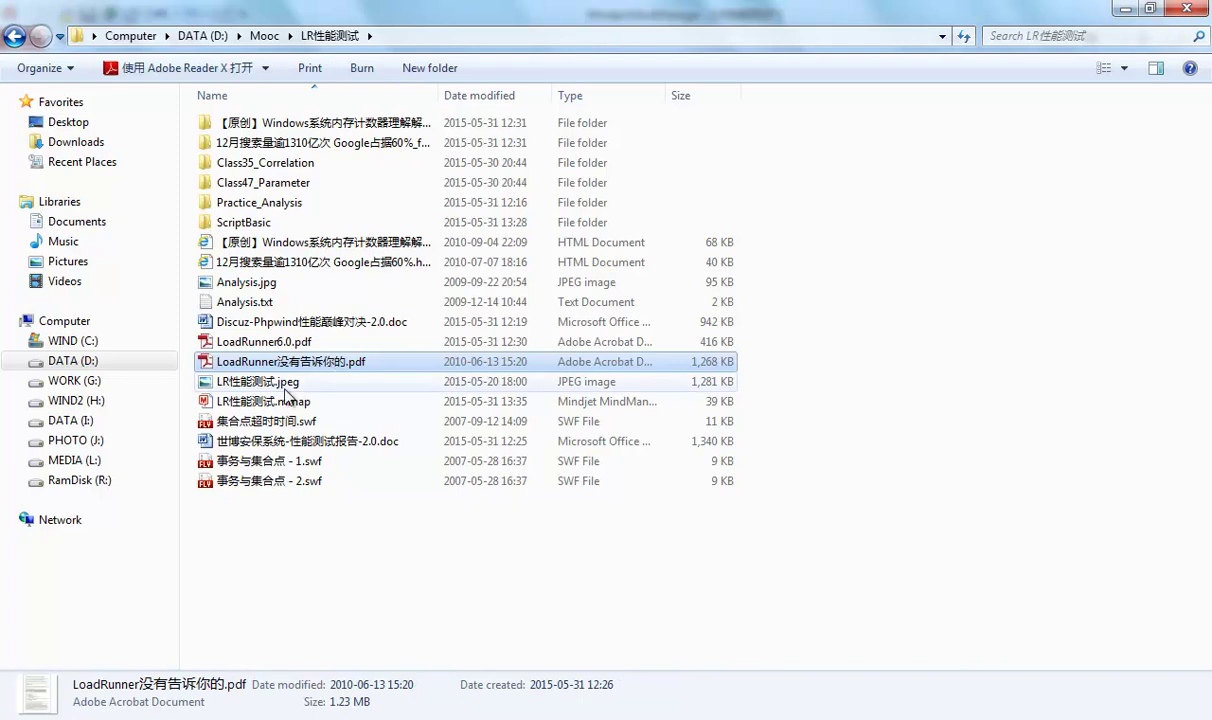
{"action": "left_click", "coordinate": [289, 386]}
{"action": "left_click", "coordinate": [289, 384]}
{"action": "left_click", "coordinate": [298, 382]}
{"action": "key", "text": "BackSpace"}
{"action": "key", "text": "BackSpace"}
{"action": "key", "text": "BackSpace"}
{"action": "key", "text": "BackSpace"}
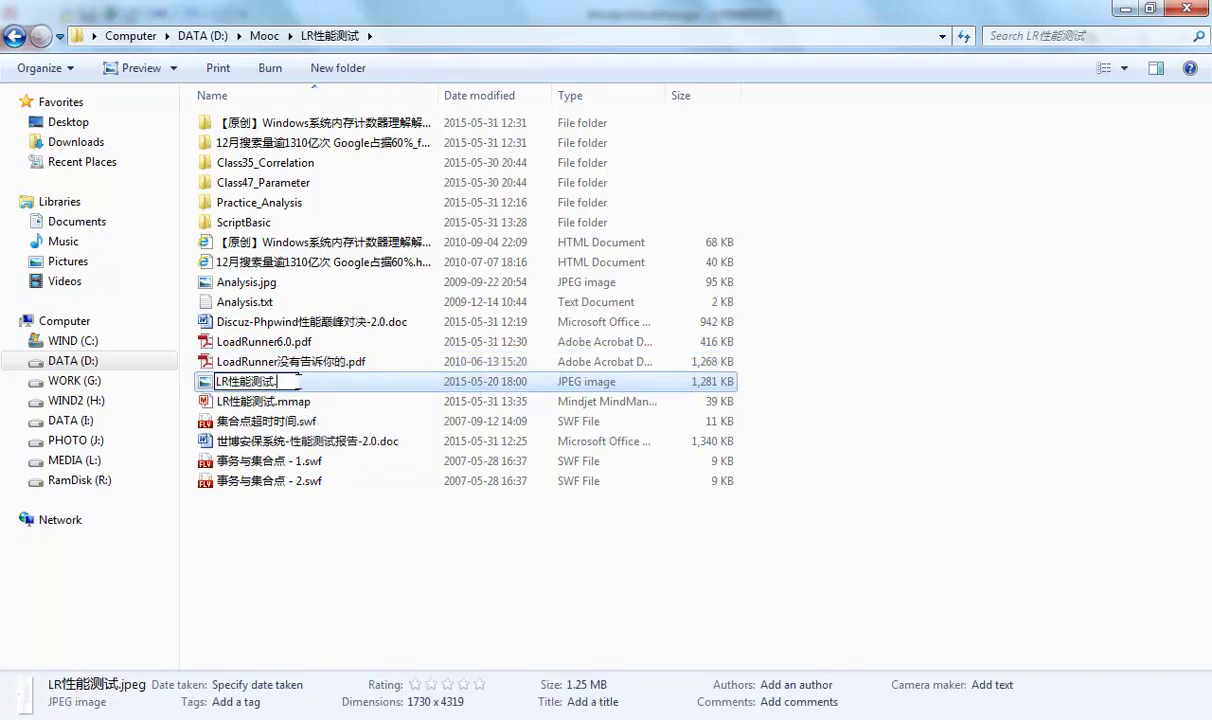
{"action": "key", "text": "Return"}
{"action": "key", "text": "Return"}
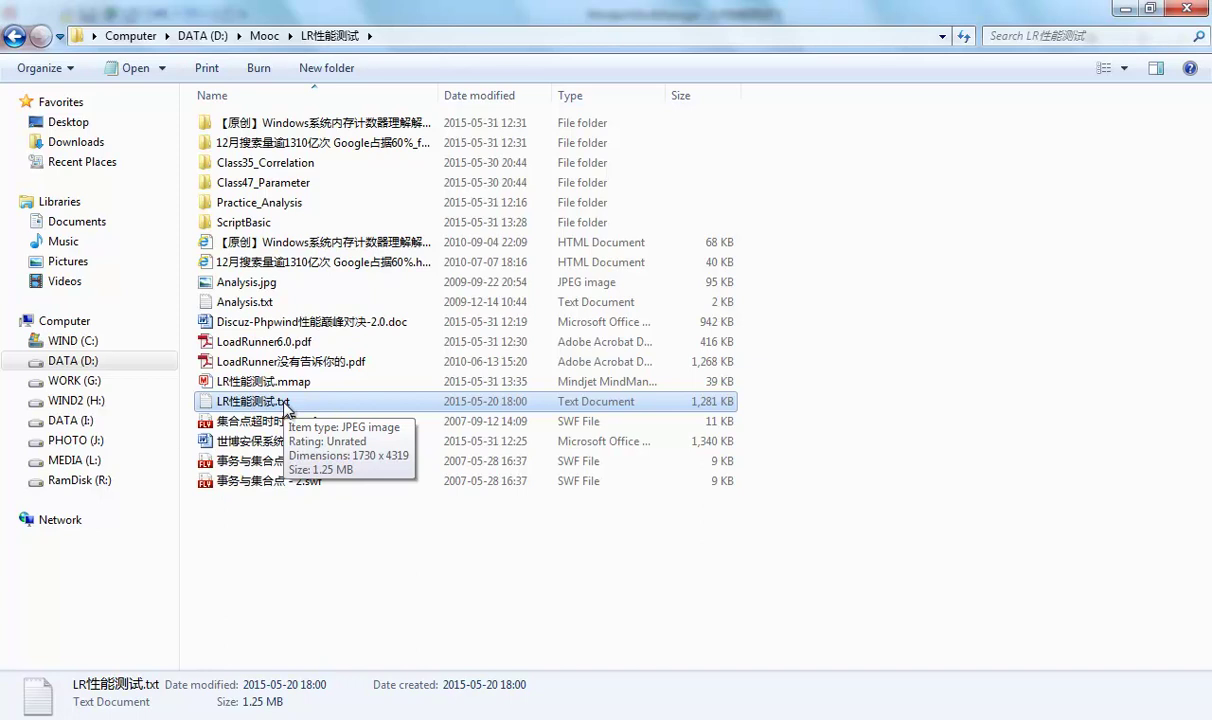
Start Notepad with an empty document and open Windows Task Manager
{"action": "key", "text": "super"}
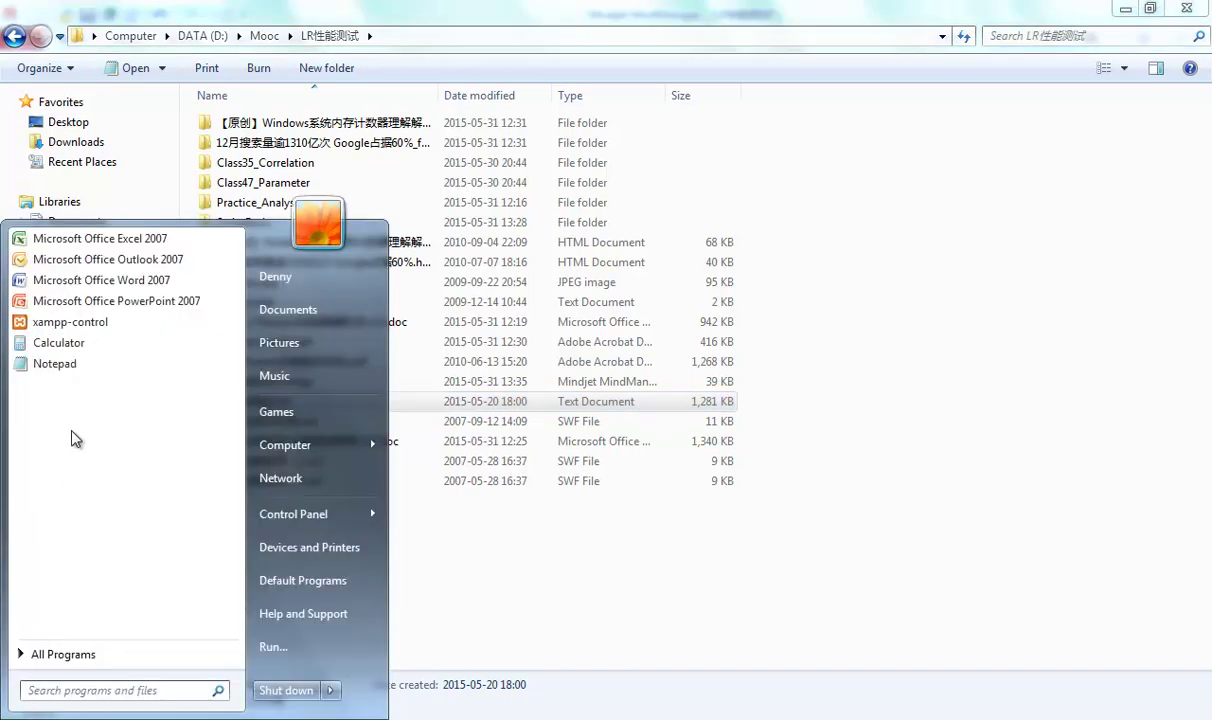
{"action": "left_click", "coordinate": [55, 364]}
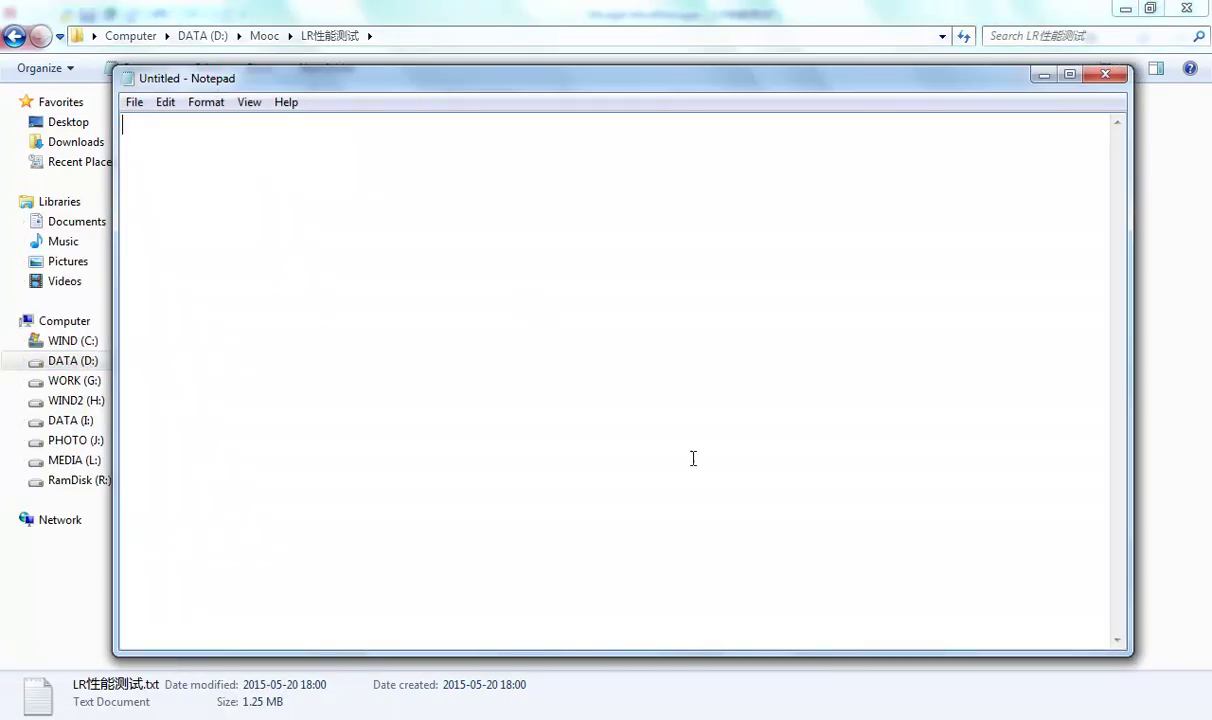
{"action": "right_click", "coordinate": [978, 716]}
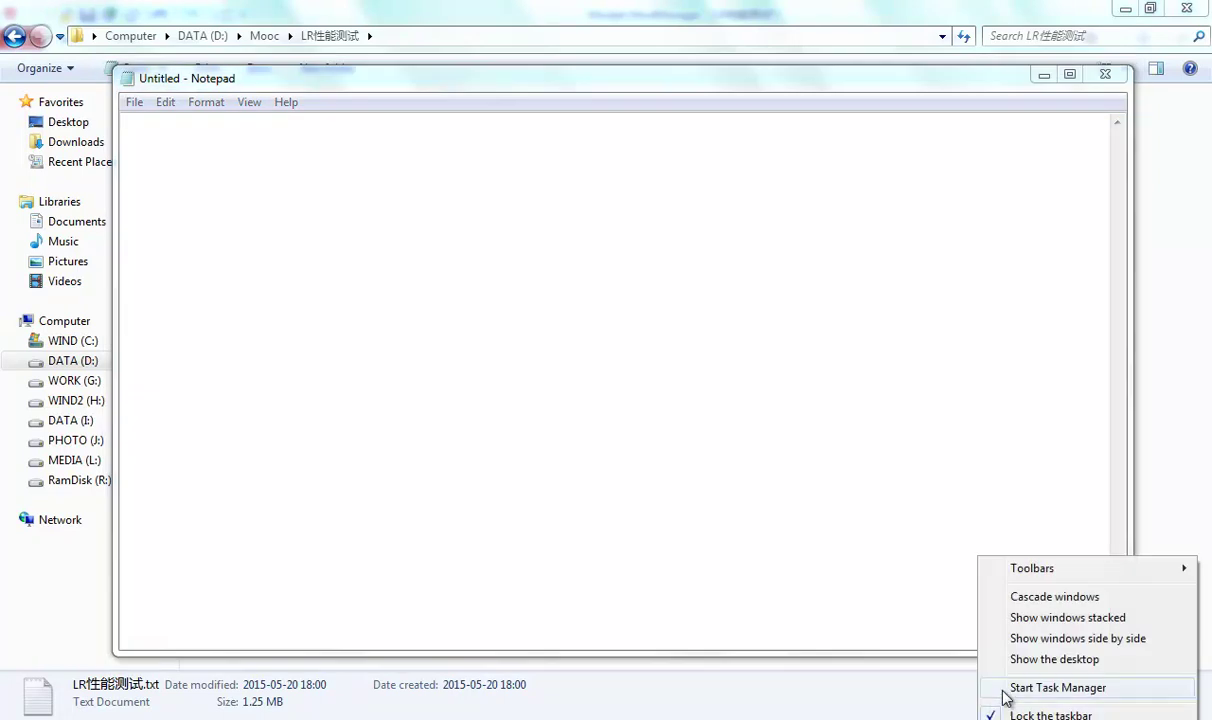
{"action": "left_click", "coordinate": [1004, 685]}
{"action": "left_click", "coordinate": [185, 110]}
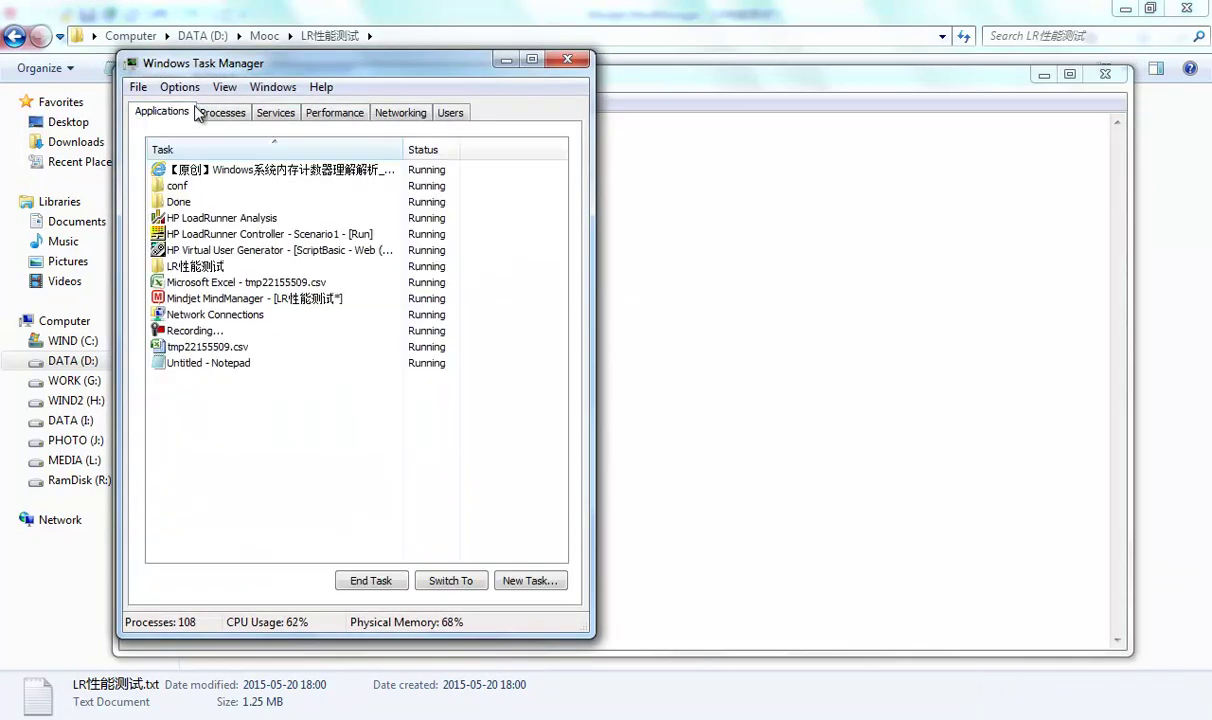
Sort the Task Manager processes by image name and select notepad.exe to check its memory usage
{"action": "left_click", "coordinate": [224, 112]}
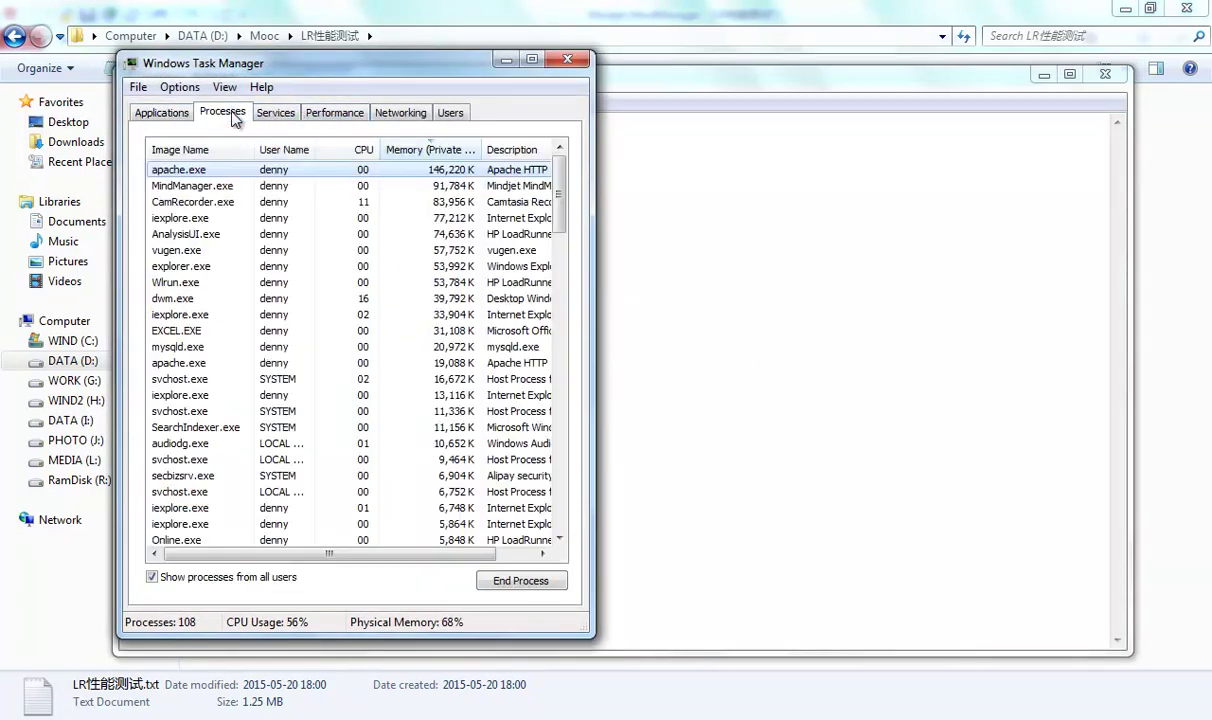
{"action": "left_click", "coordinate": [192, 152]}
{"action": "scroll", "coordinate": [238, 379], "scroll_direction": "down", "scroll_amount": 3}
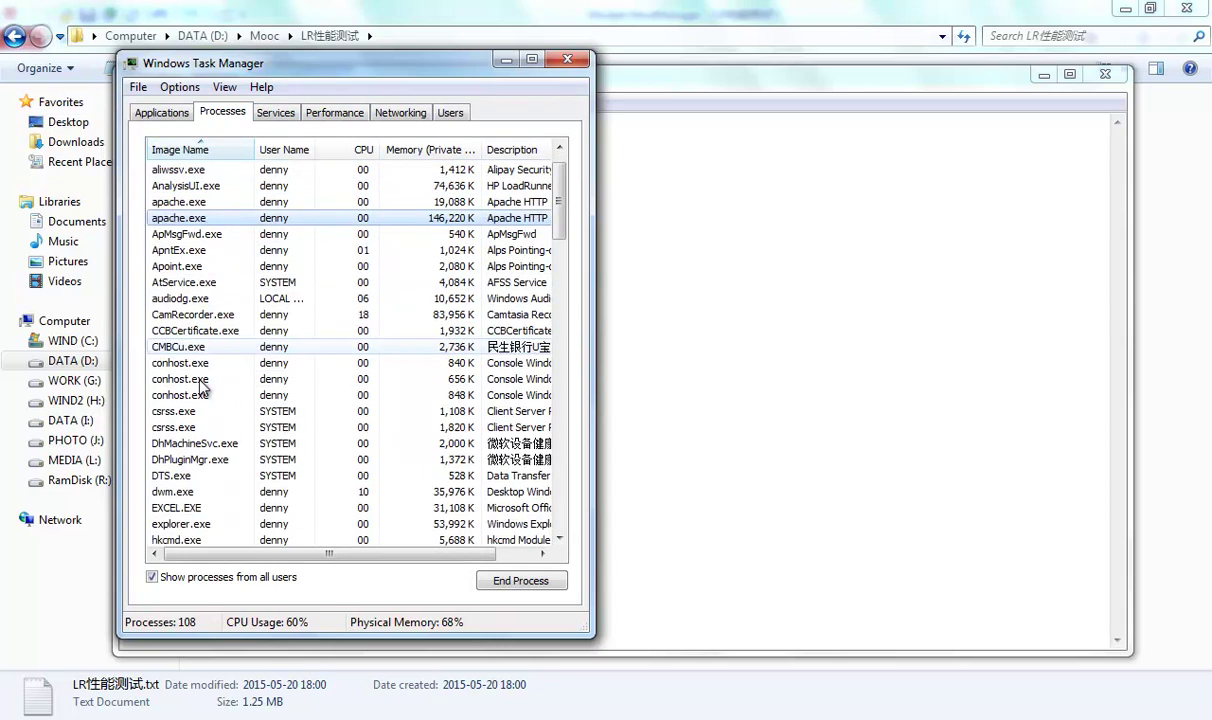
{"action": "scroll", "coordinate": [203, 388], "scroll_direction": "down", "scroll_amount": 13}
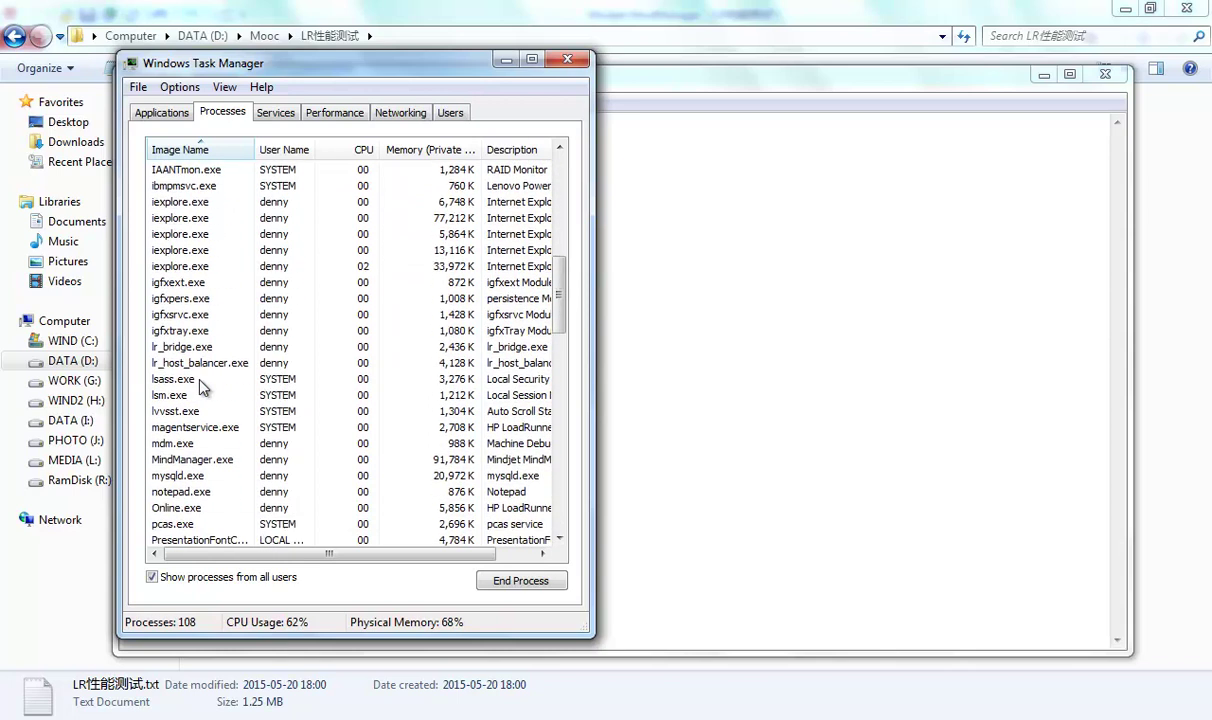
{"action": "left_click", "coordinate": [195, 282]}
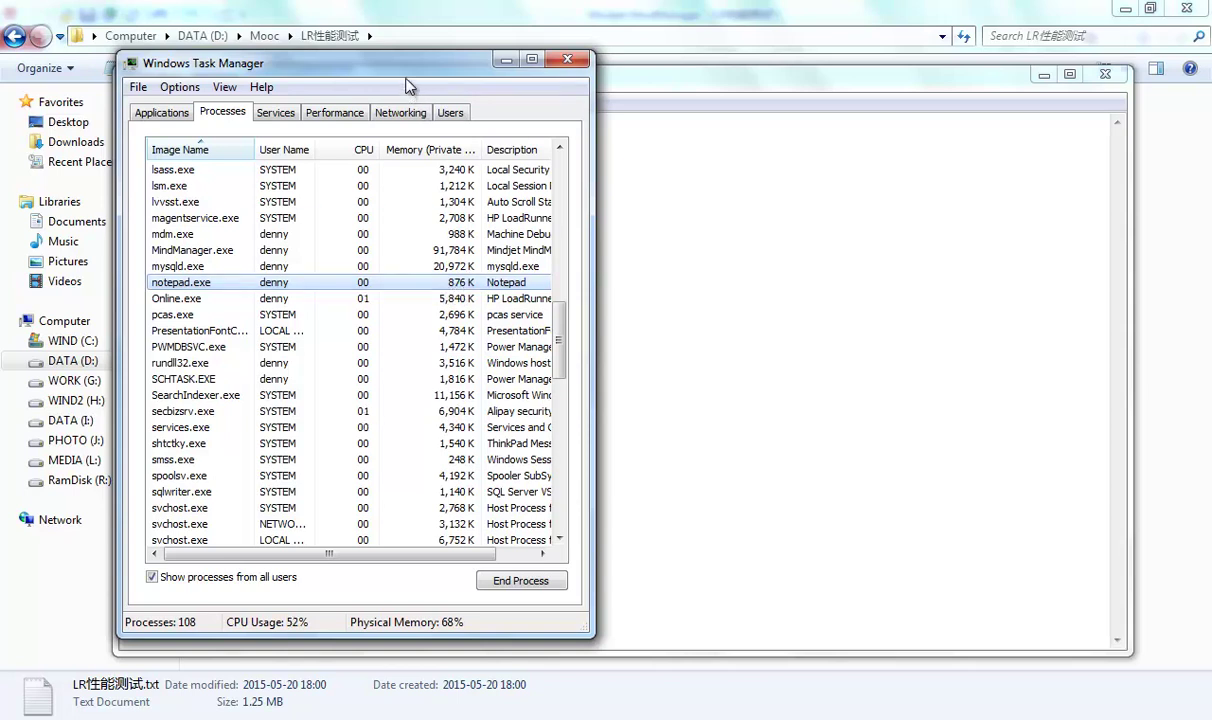
Place the empty Notepad window beside Task Manager and load LR性能测试.txt from the folder into it
{"action": "left_click", "coordinate": [954, 230]}
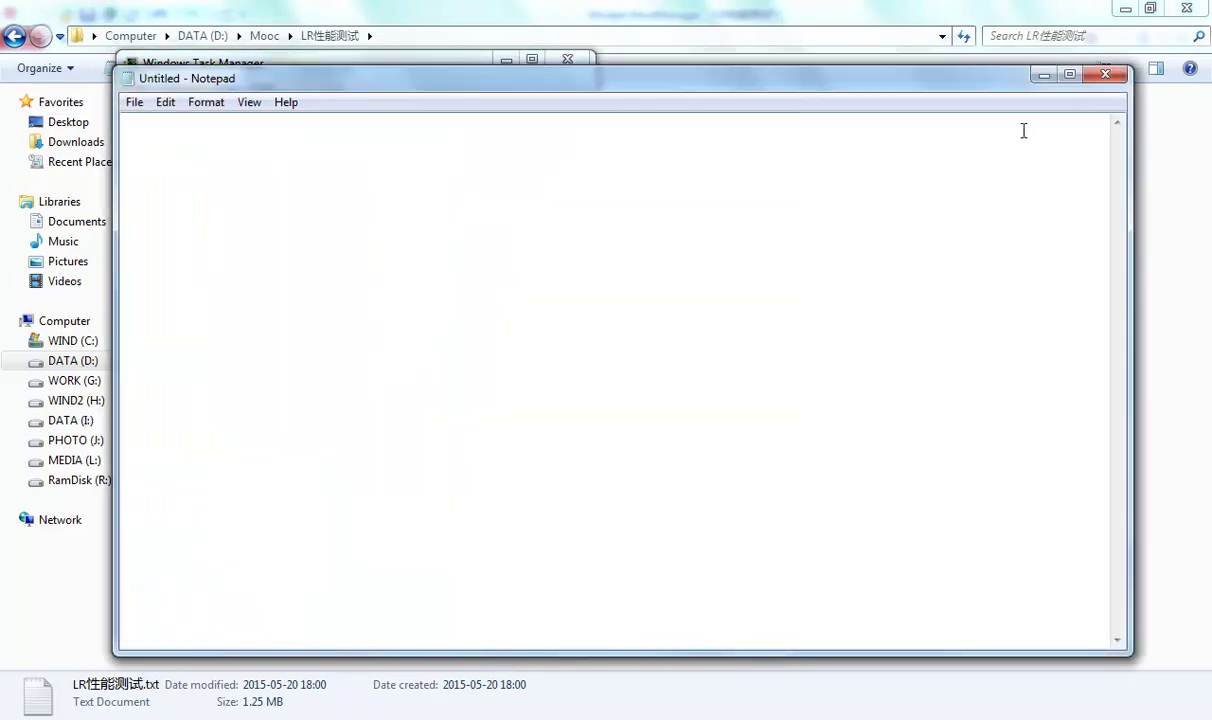
{"action": "left_click_drag", "start_coordinate": [700, 80], "coordinate": [1195, 62]}
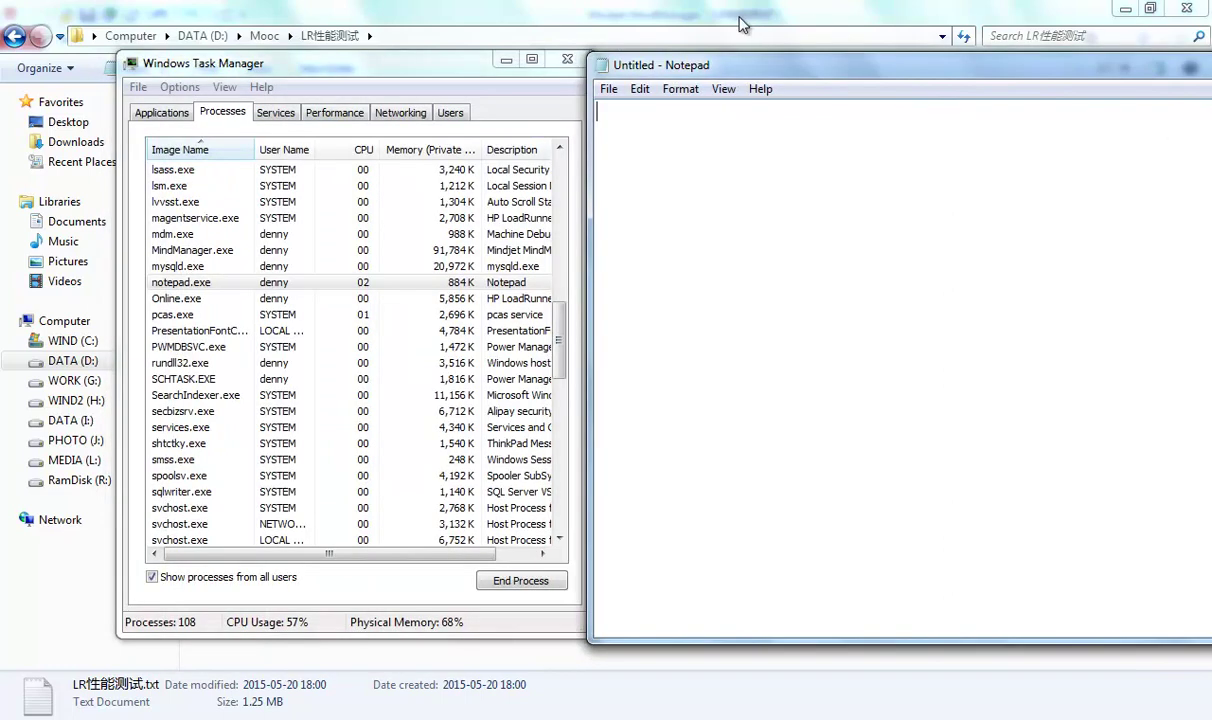
{"action": "left_click", "coordinate": [504, 59]}
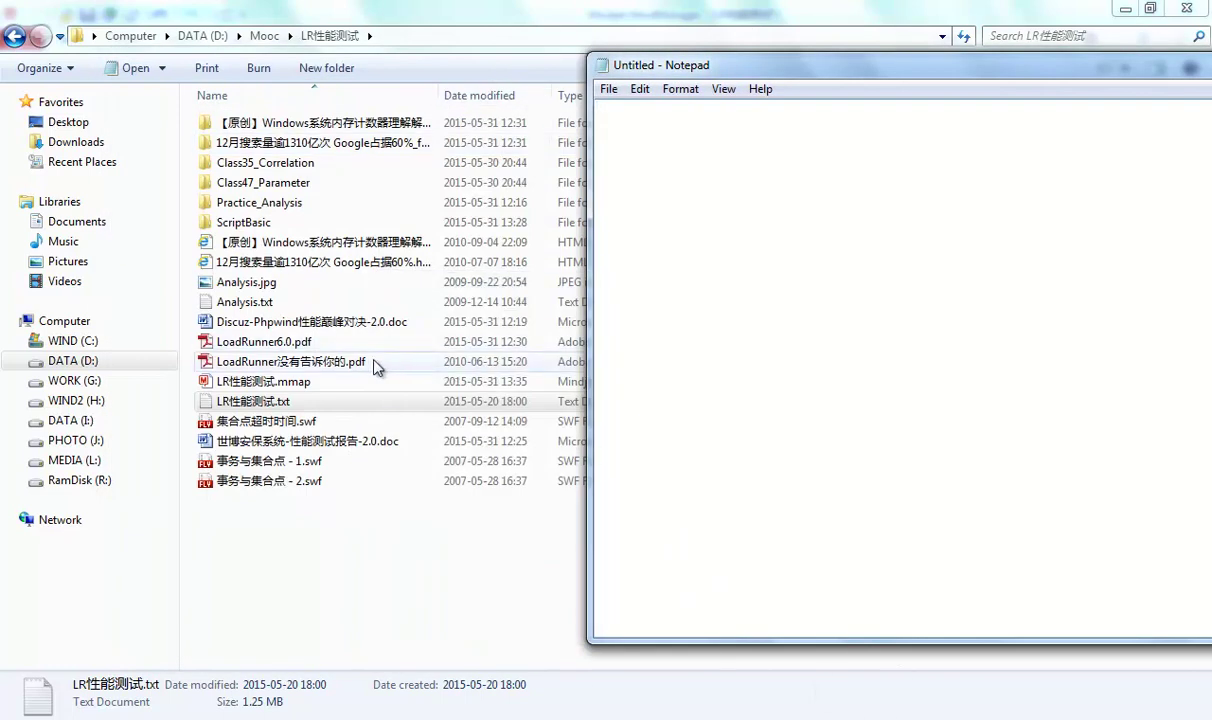
{"action": "left_click", "coordinate": [279, 390]}
{"action": "left_click_drag", "start_coordinate": [279, 388], "coordinate": [616, 337]}
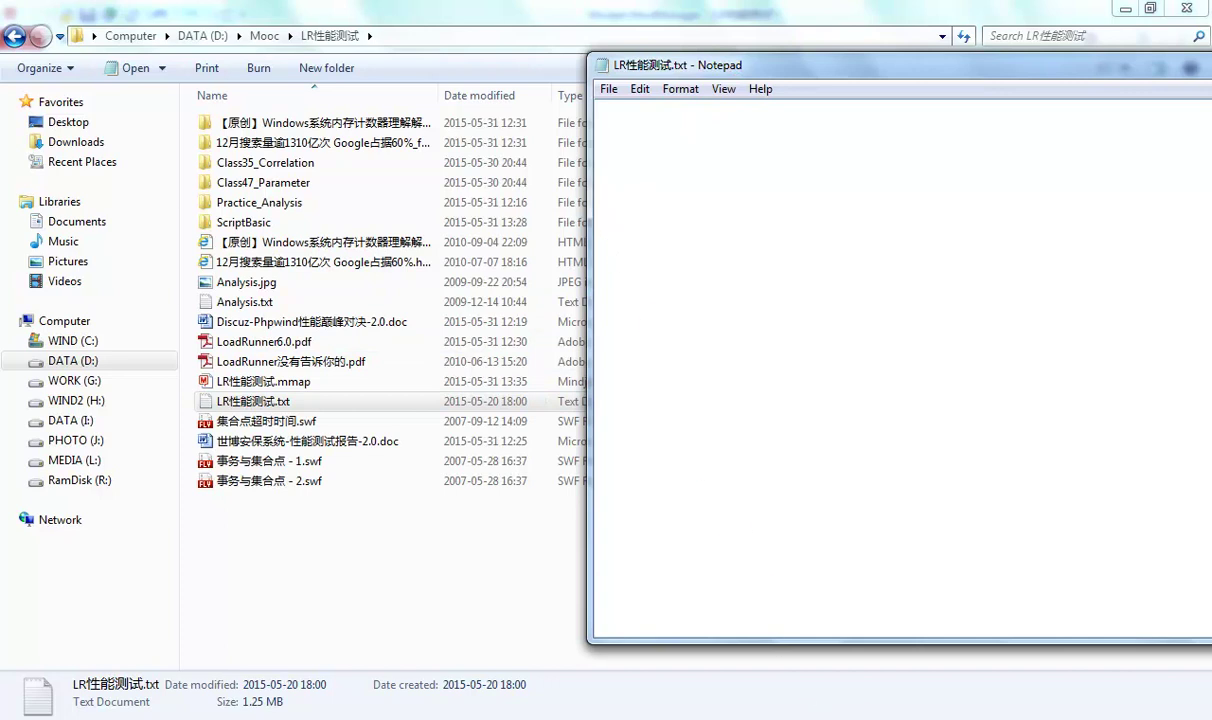
Check notepad.exe's memory usage in Windows Task Manager while LR性能测试.txt loads and once it is open, and close Task Manager
{"action": "key", "text": "ctrl+shift+Escape"}
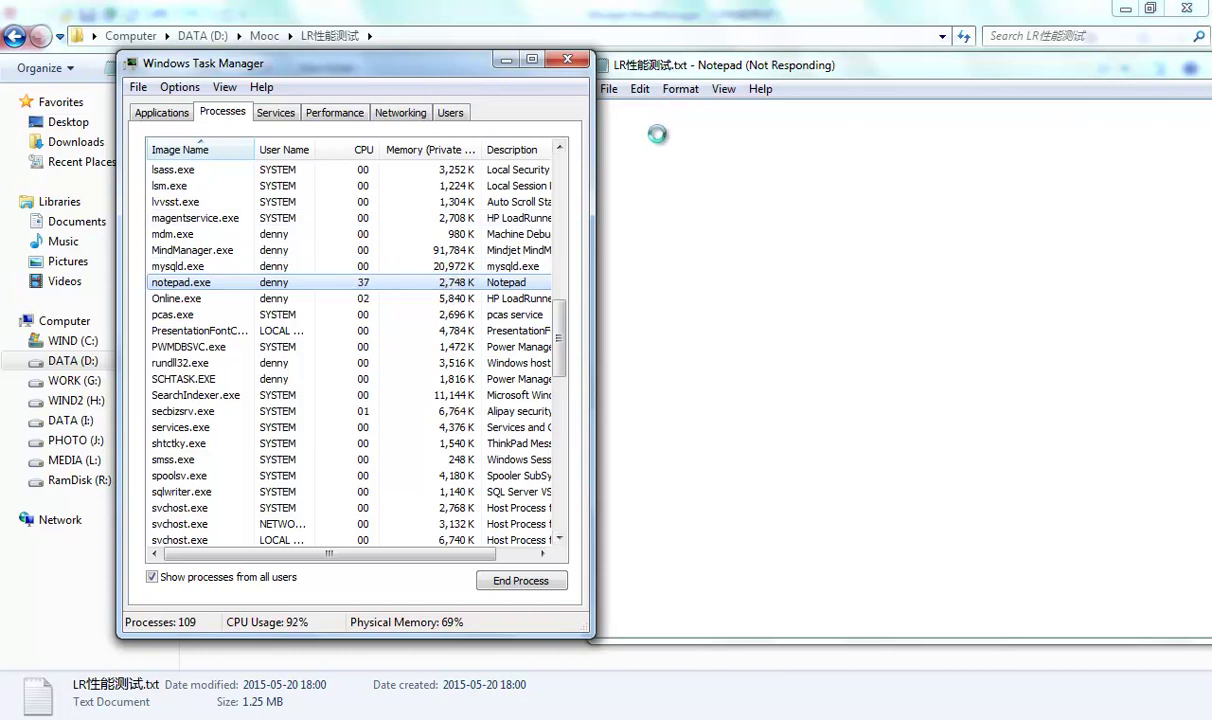
{"action": "left_click", "coordinate": [506, 59]}
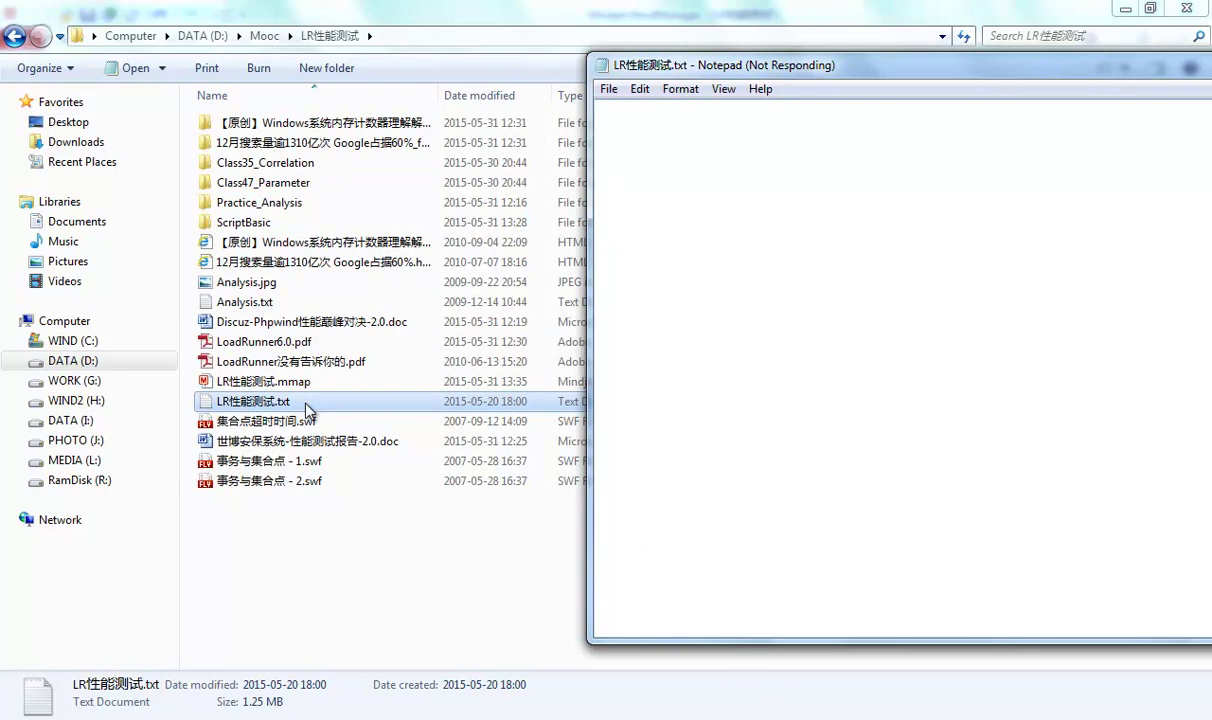
{"action": "left_click", "coordinate": [606, 400]}
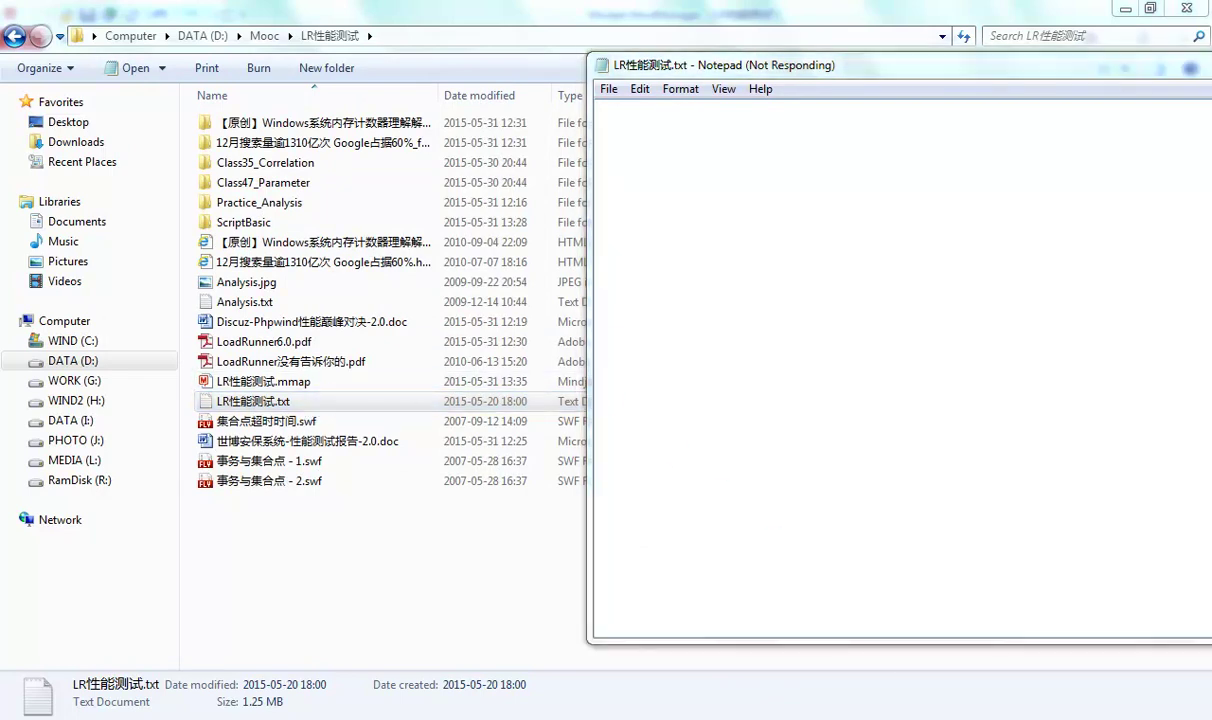
{"action": "key", "text": "ctrl+shift+Escape"}
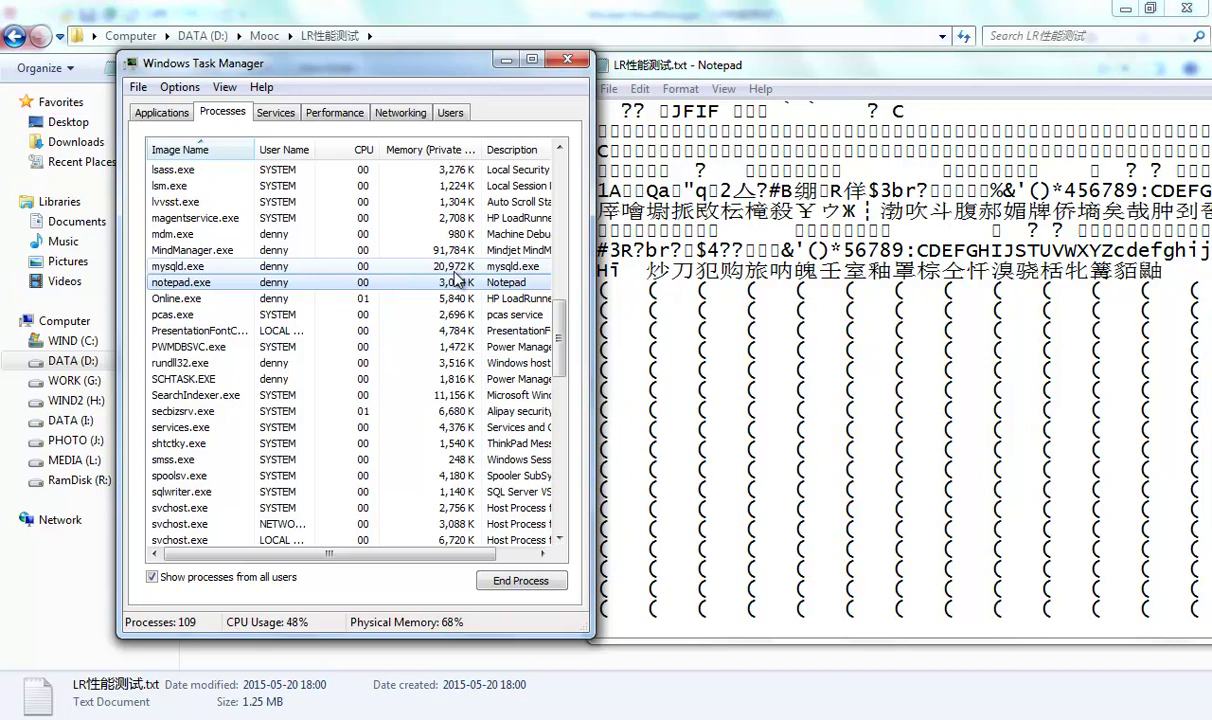
{"action": "left_click", "coordinate": [568, 62]}
Look through the LR性能测试.txt content in Notepad and close the file
{"action": "left_click_drag", "start_coordinate": [682, 65], "coordinate": [191, 58]}
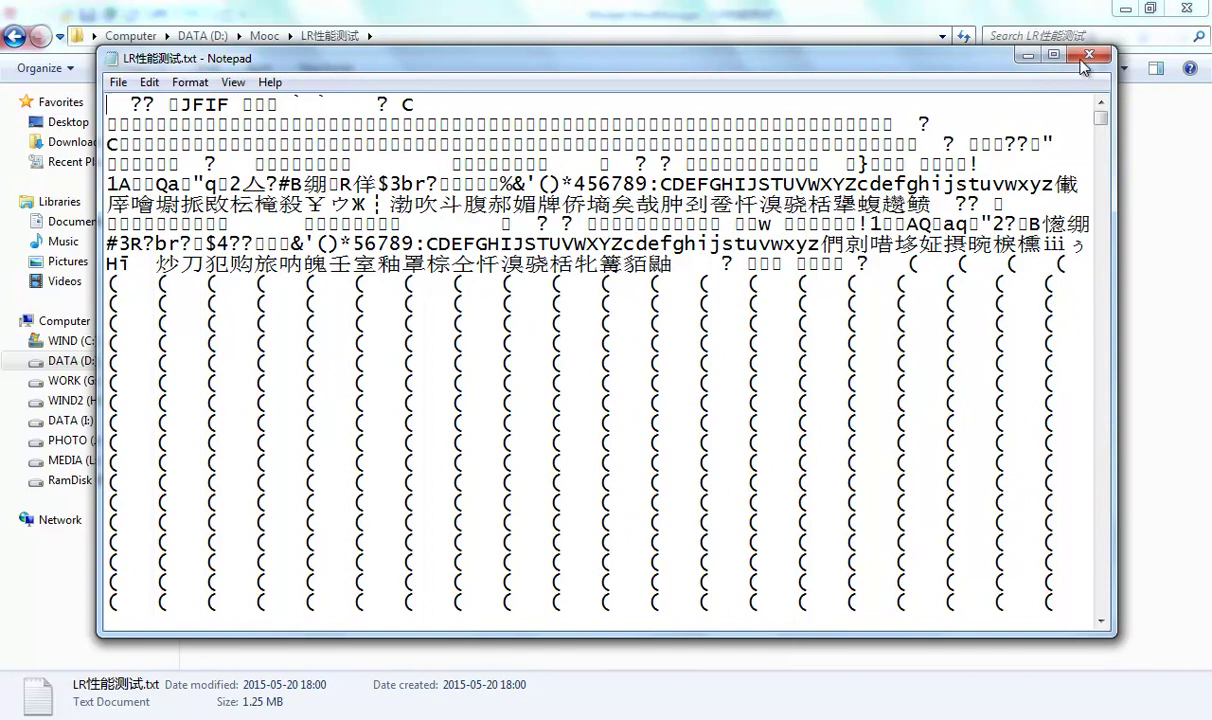
{"action": "left_click", "coordinate": [1101, 152]}
{"action": "scroll", "coordinate": [1101, 152], "scroll_direction": "up", "scroll_amount": 5}
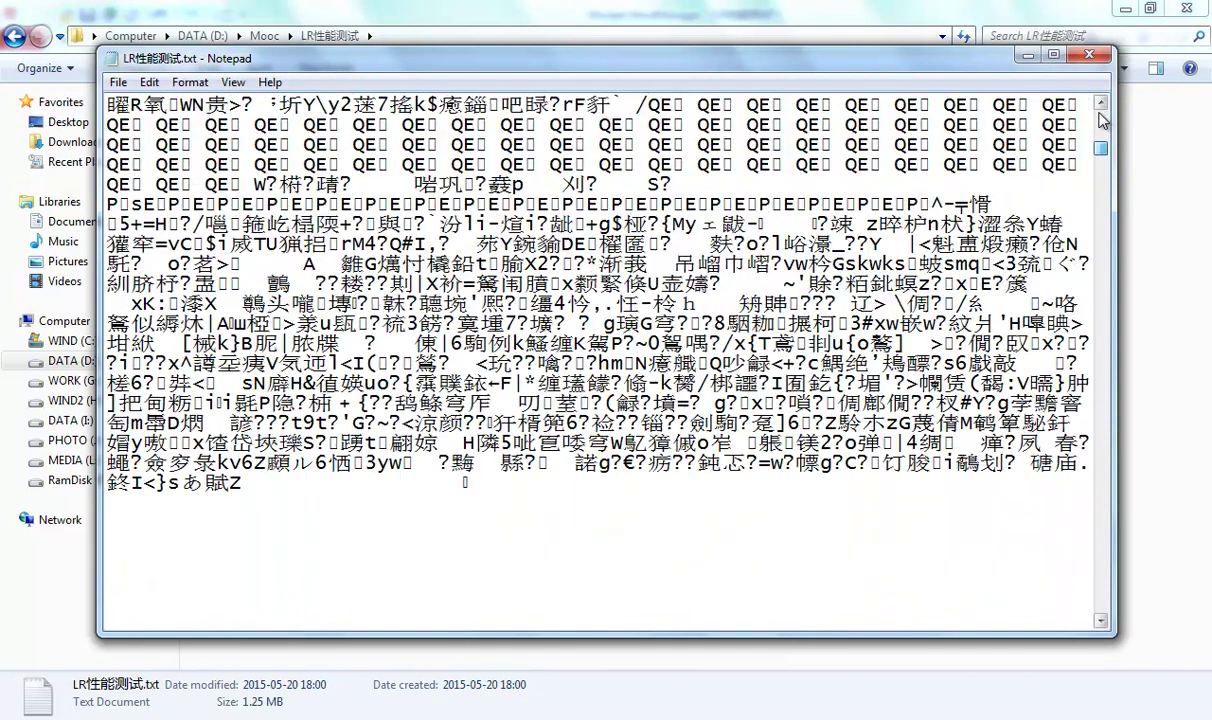
{"action": "left_click", "coordinate": [1091, 56]}
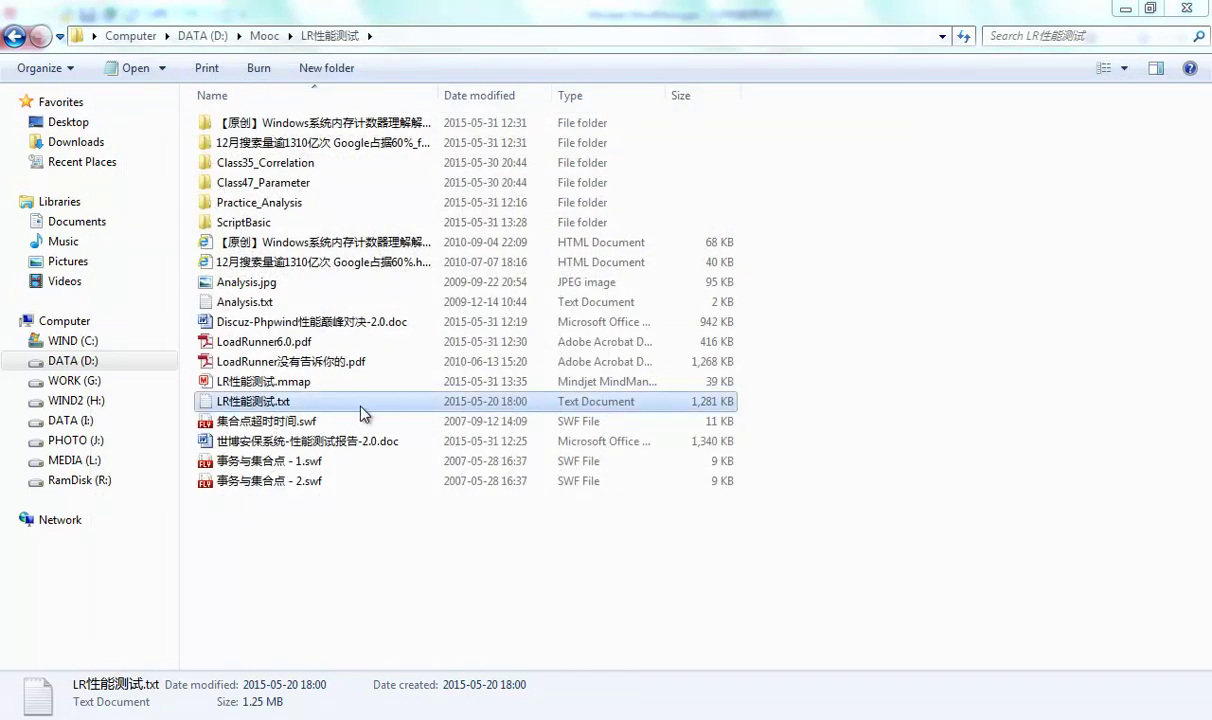
Rename LR性能测试.txt as LR性能测试.jpg, view it in Windows Photo Viewer and close the viewer
{"action": "left_click", "coordinate": [289, 402]}
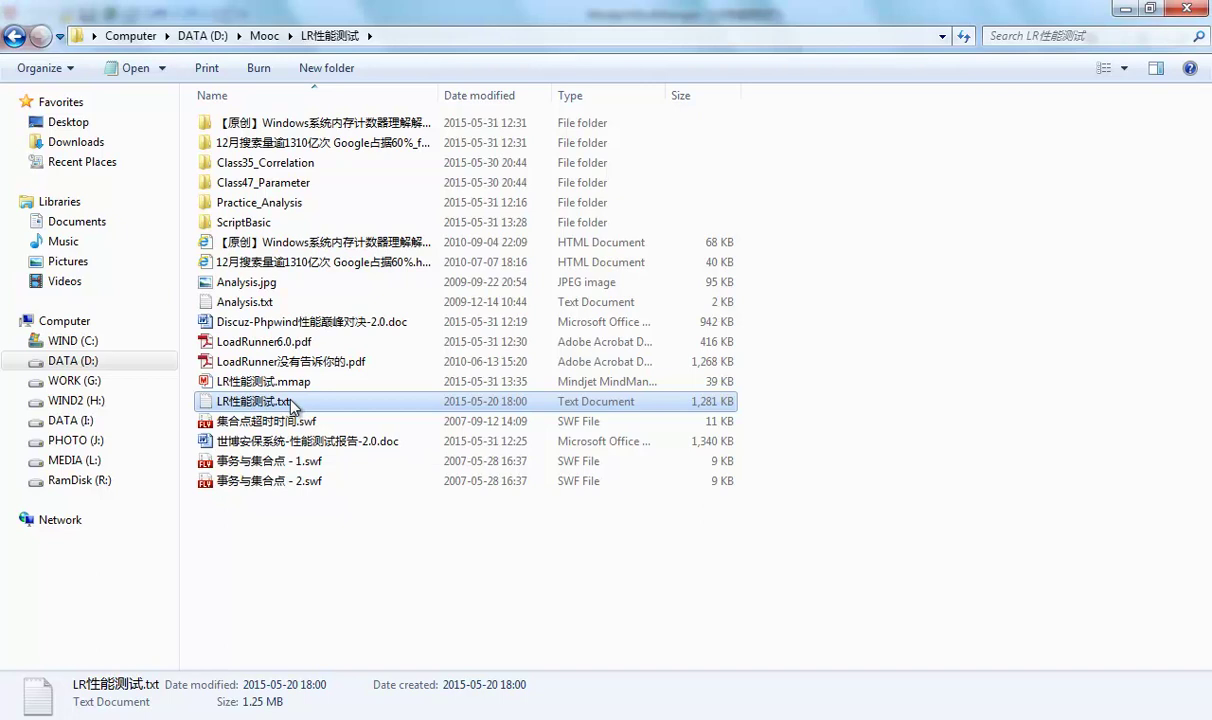
{"action": "key", "text": "Right"}
{"action": "key", "text": "BackSpace"}
{"action": "key", "text": "BackSpace"}
{"action": "type", "text": "jpg"}
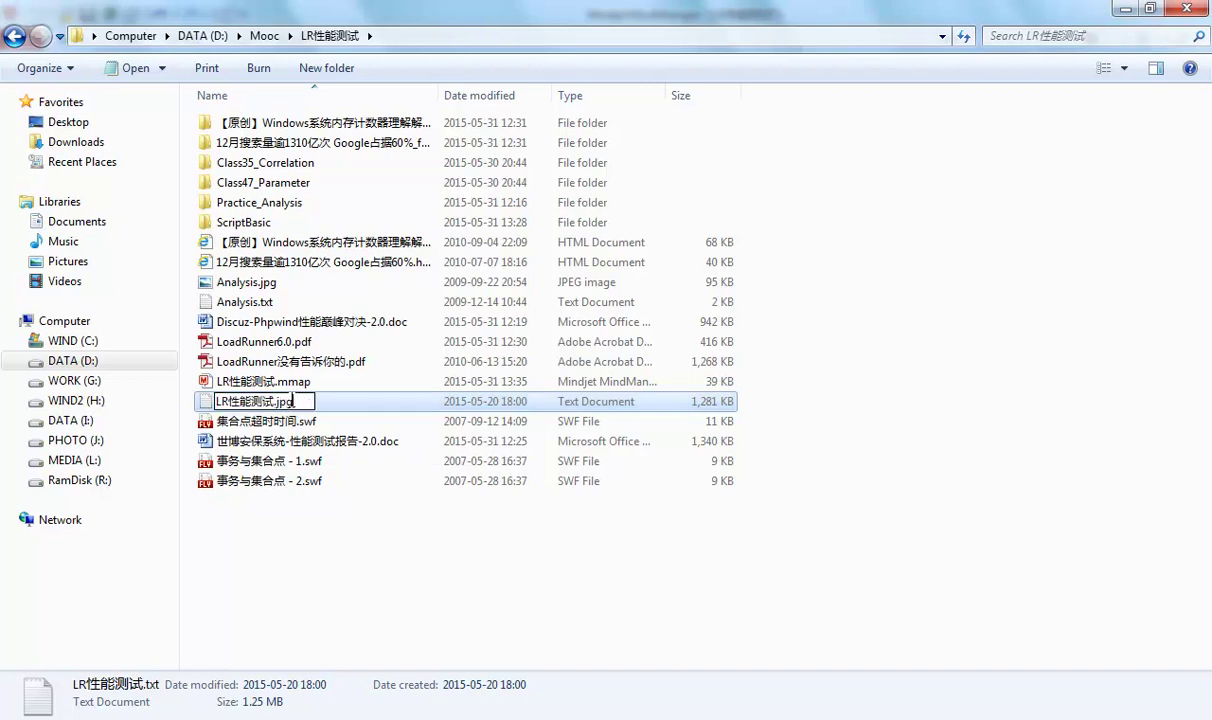
{"action": "key", "text": "Return"}
{"action": "key", "text": "Return"}
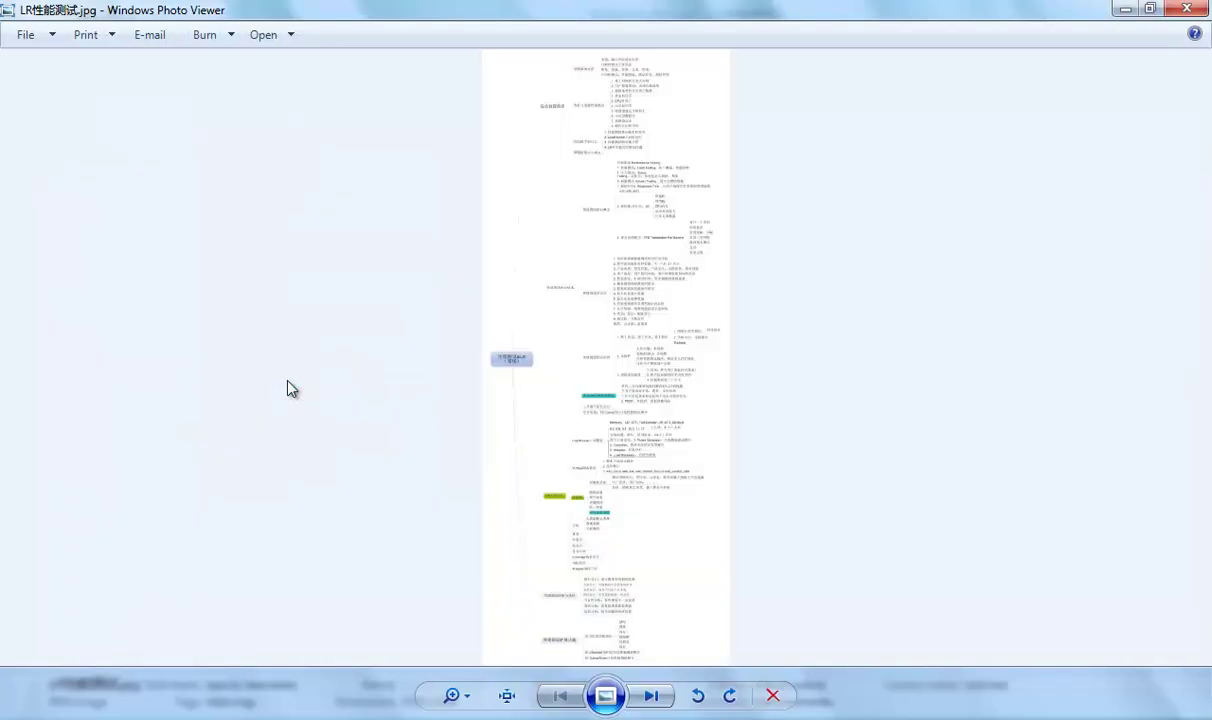
{"action": "left_click", "coordinate": [1187, 9]}
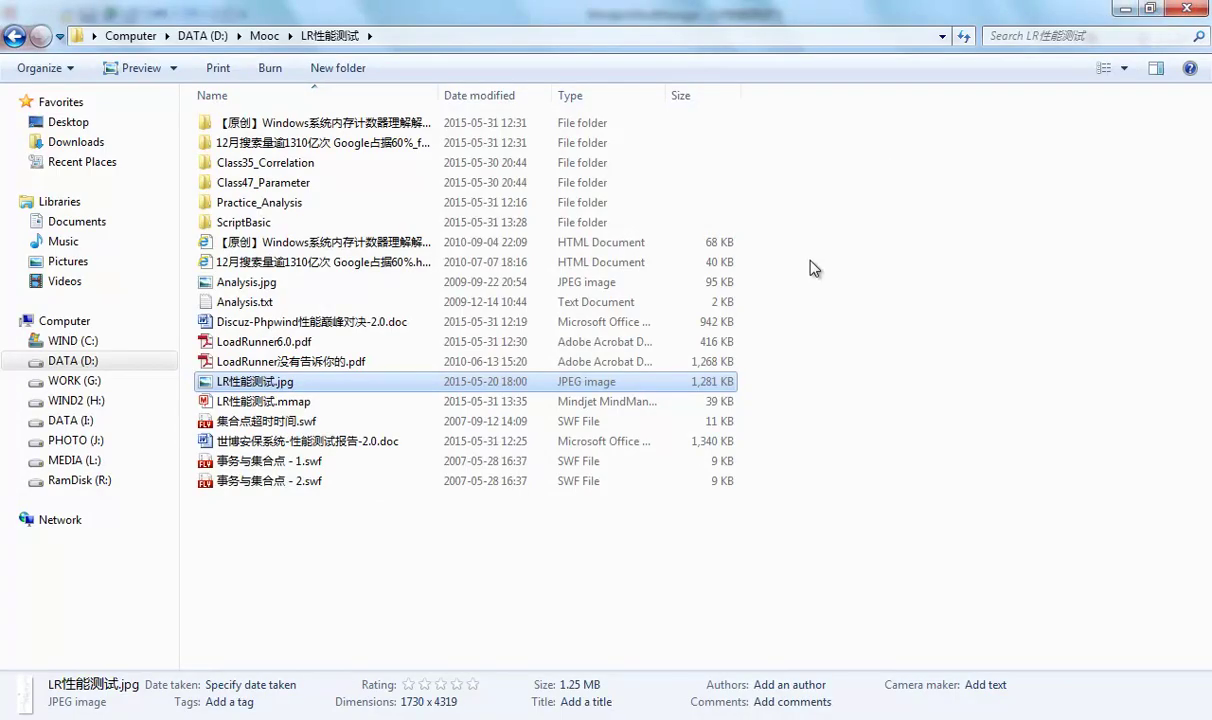
Switch back to the MindManager map and add the subtopic 硬盘使用率 under 磁盘I/O
{"action": "left_click", "coordinate": [657, 660]}
{"action": "key", "text": "alt+Tab"}
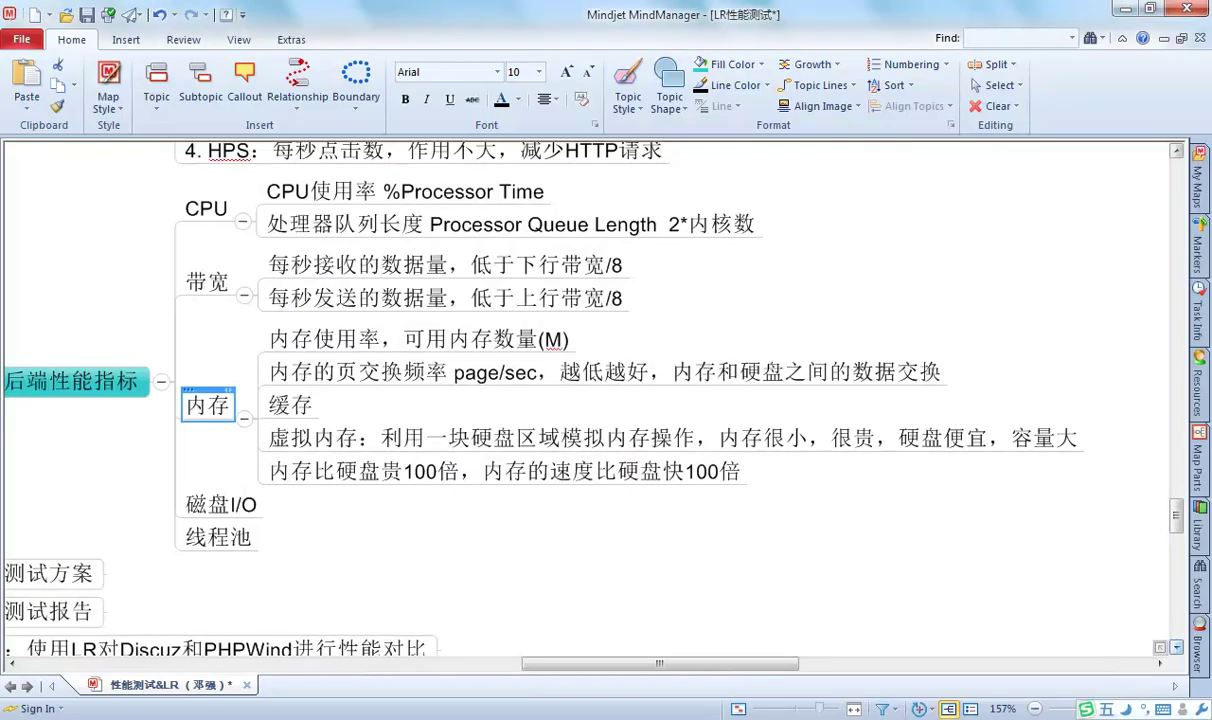
{"action": "left_click", "coordinate": [213, 502]}
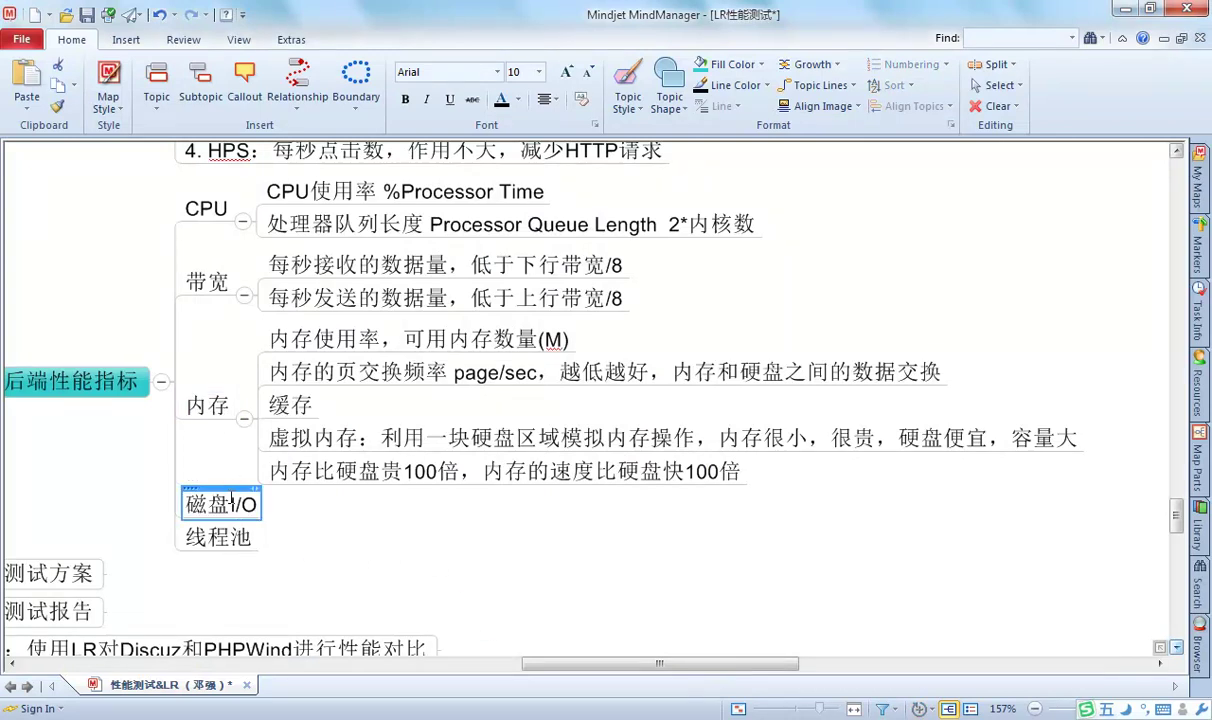
{"action": "key", "text": "Insert"}
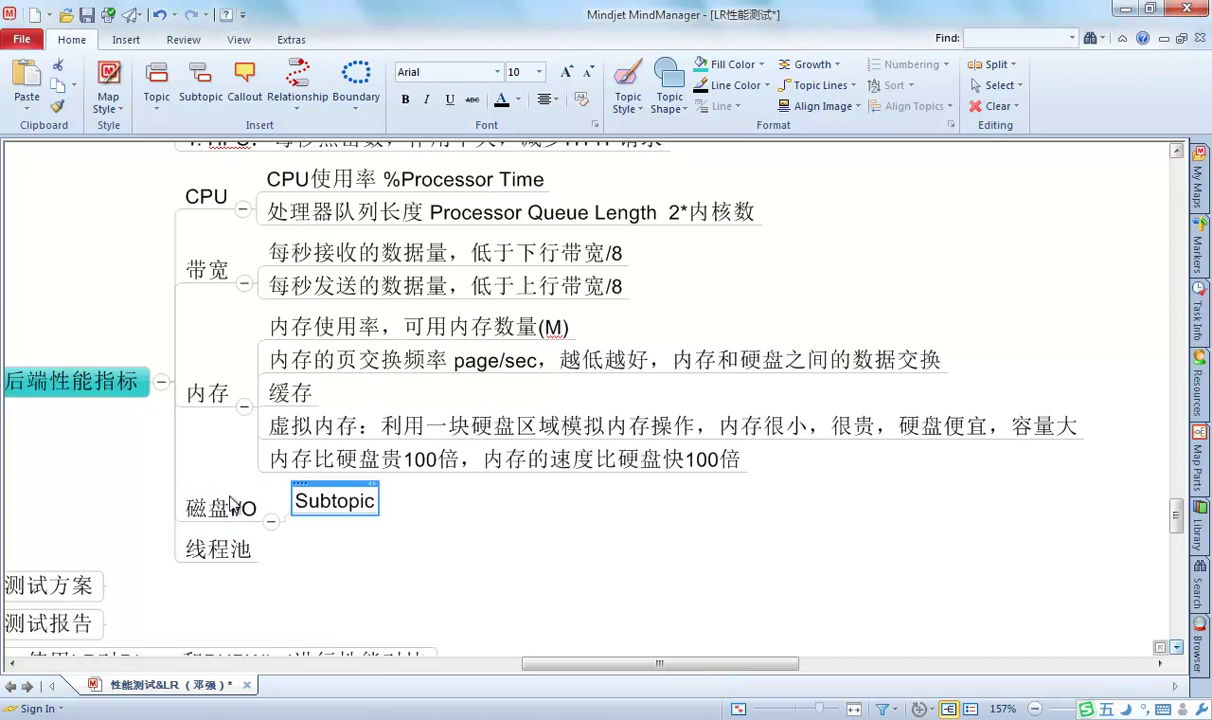
{"action": "type", "text": "硬盘"}
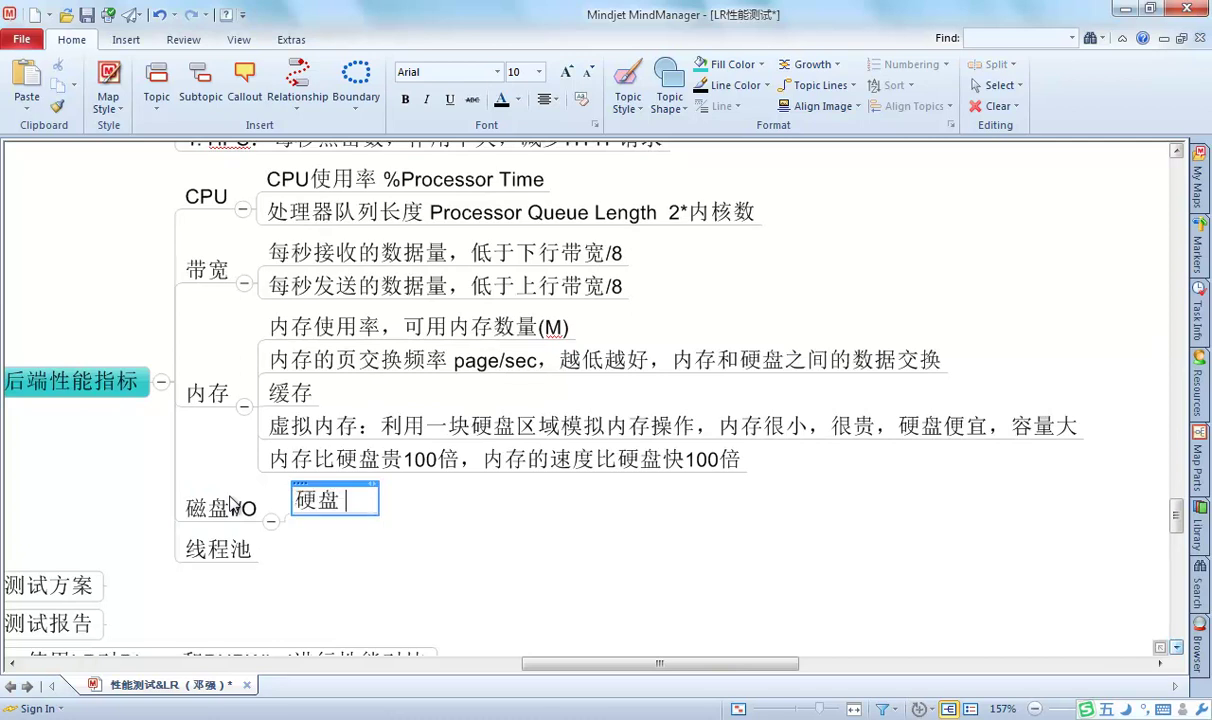
{"action": "type", "text": "使用率"}
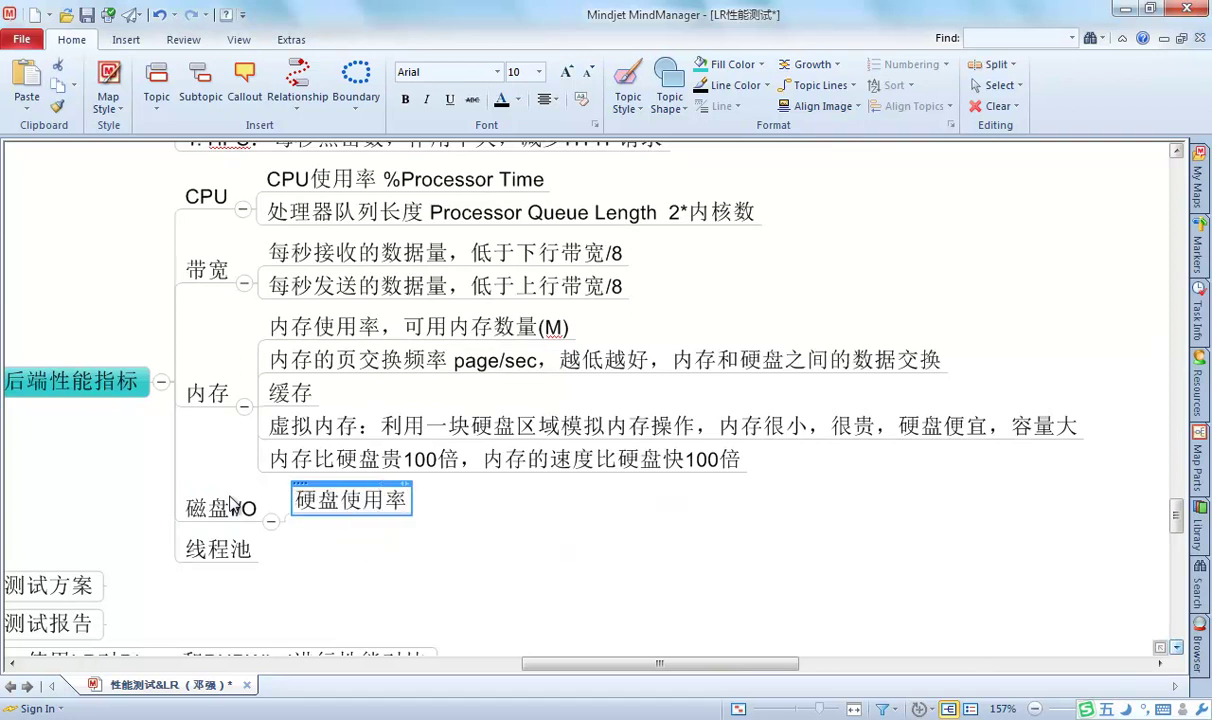
Add a second subtopic, 硬盘队列长度, under 磁盘I/O, below 硬盘使用率
{"action": "key", "text": "Return"}
{"action": "type", "text": "硬盘"}
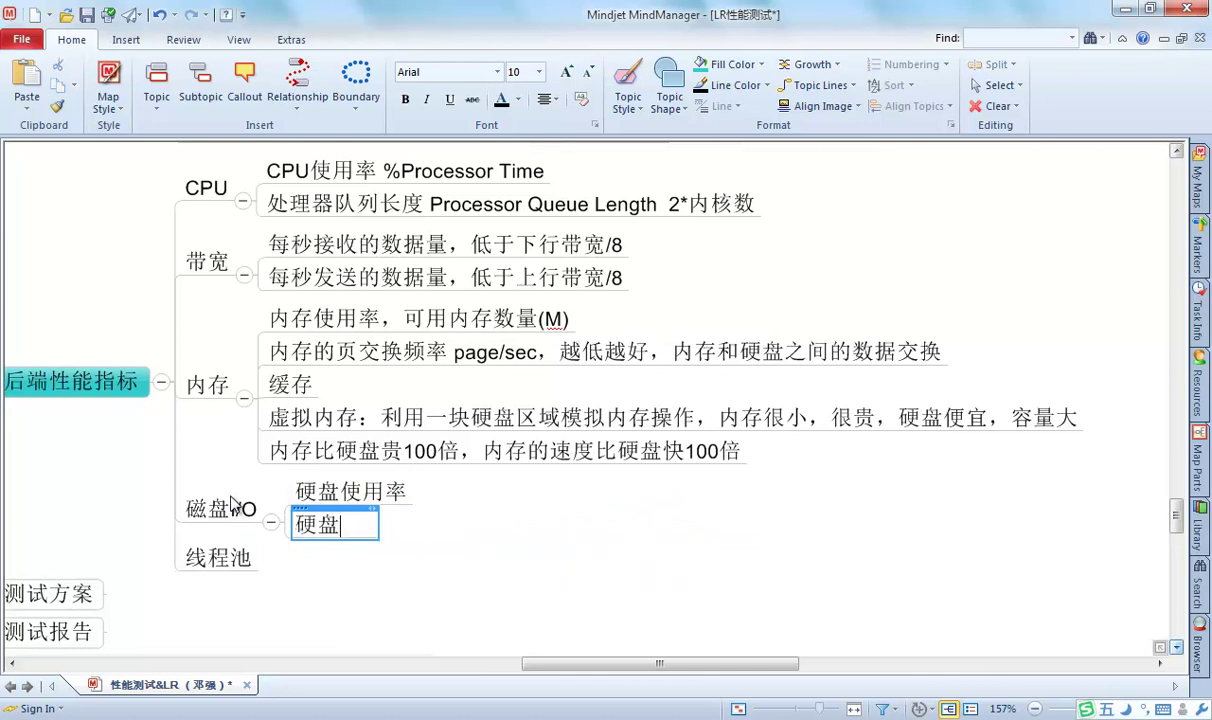
{"action": "type", "text": "b"}
{"action": "type", "text": "长"}
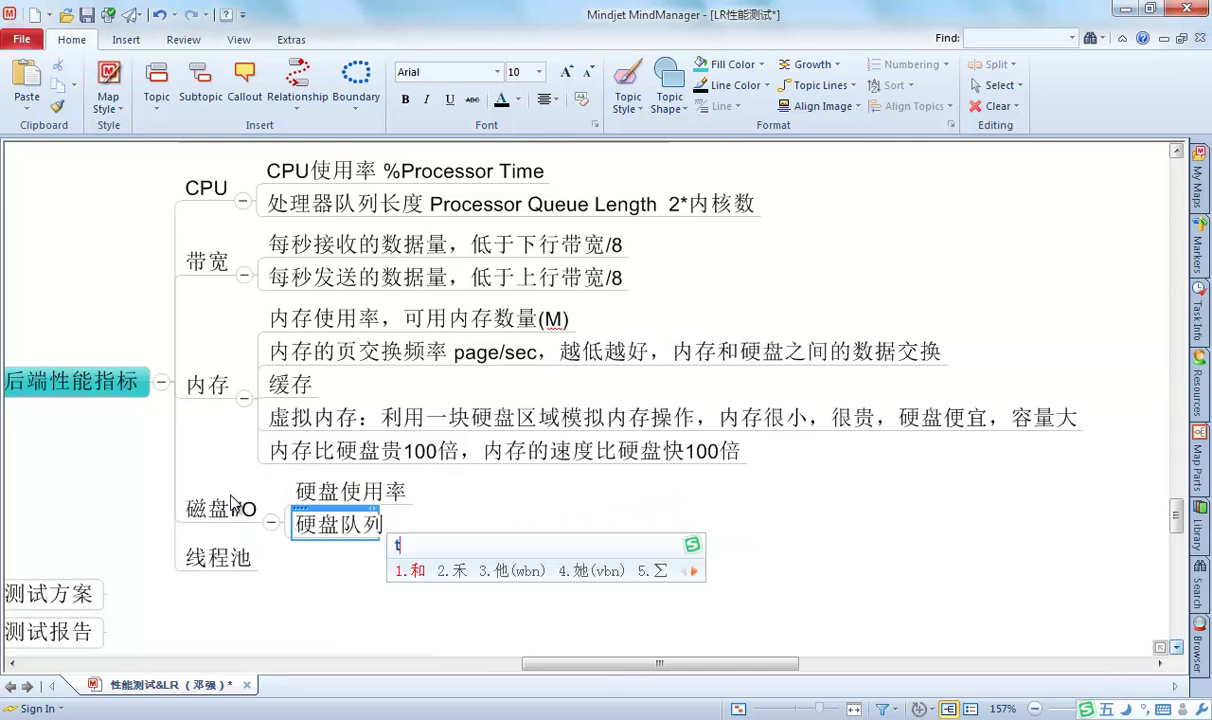
{"action": "key", "text": "BackSpace"}
{"action": "type", "text": "c"}
{"action": "key", "text": "BackSpace"}
{"action": "type", "text": "长度"}
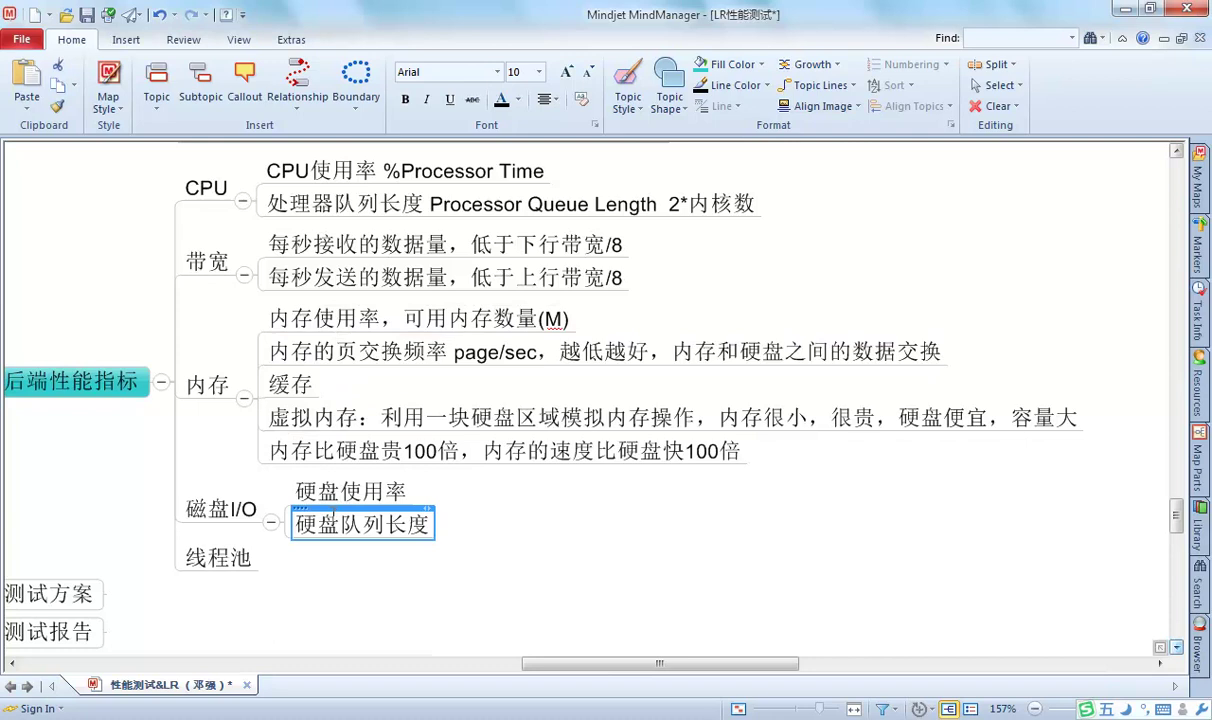
{"action": "left_click", "coordinate": [345, 490]}
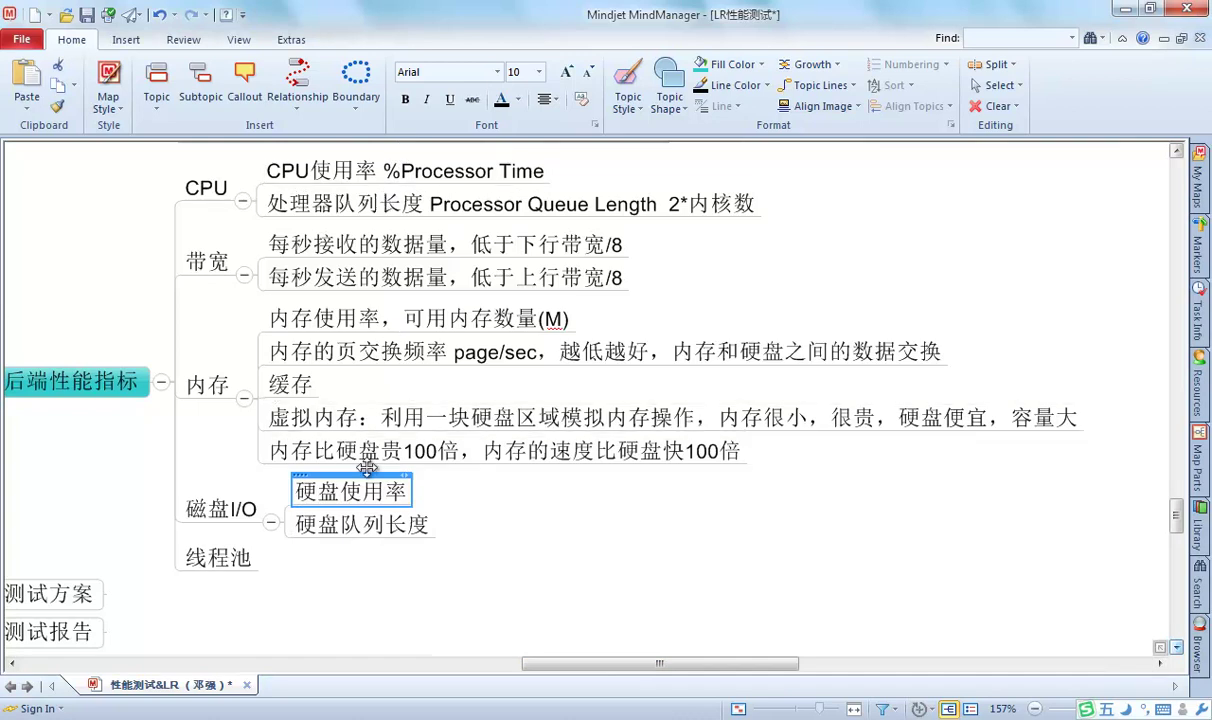
Switch to LoadRunner Controller and choose the LogicalDisk object with instance C: for the Windows Resources counters
{"action": "key", "text": "alt+Tab"}
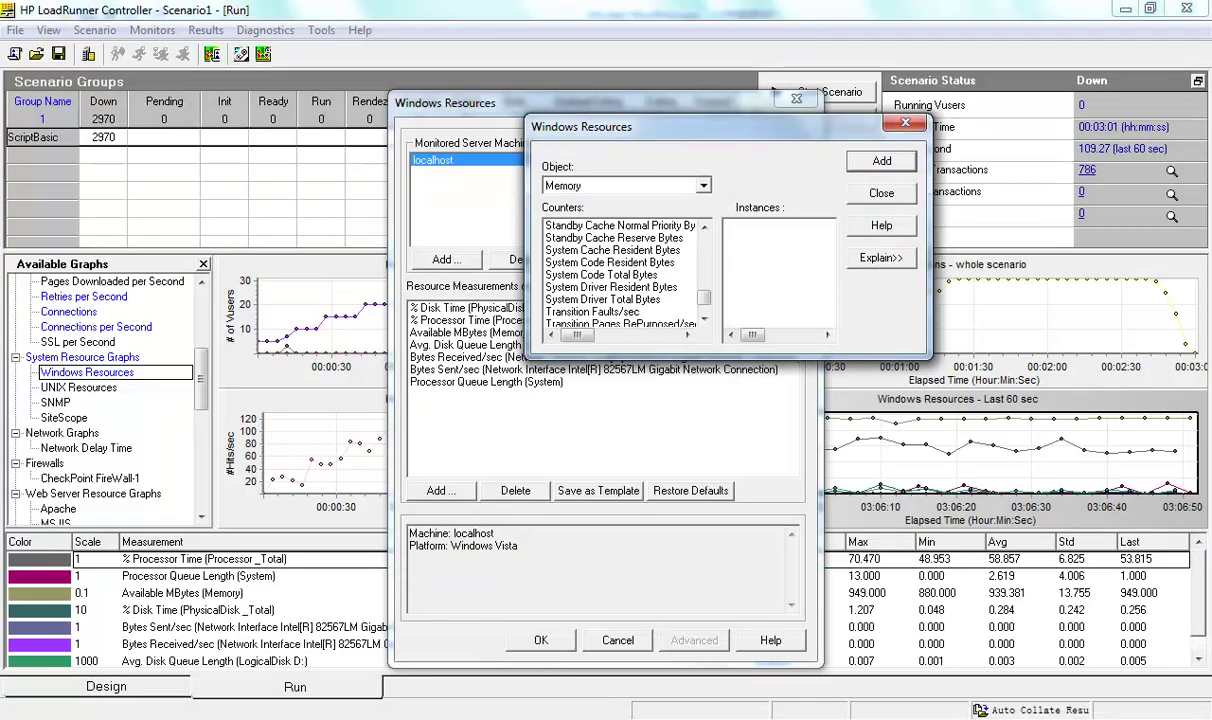
{"action": "left_click", "coordinate": [703, 186]}
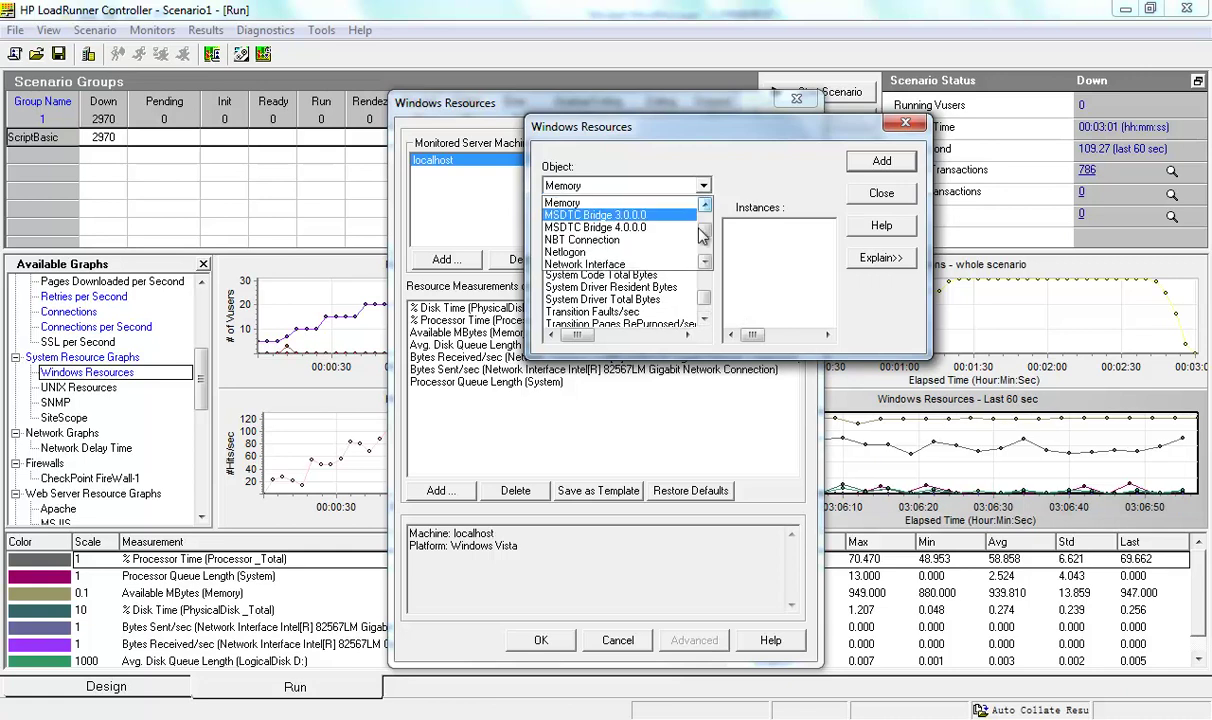
{"action": "scroll", "coordinate": [705, 225], "scroll_direction": "up", "scroll_amount": 3}
{"action": "left_click_drag", "start_coordinate": [705, 224], "coordinate": [705, 234]}
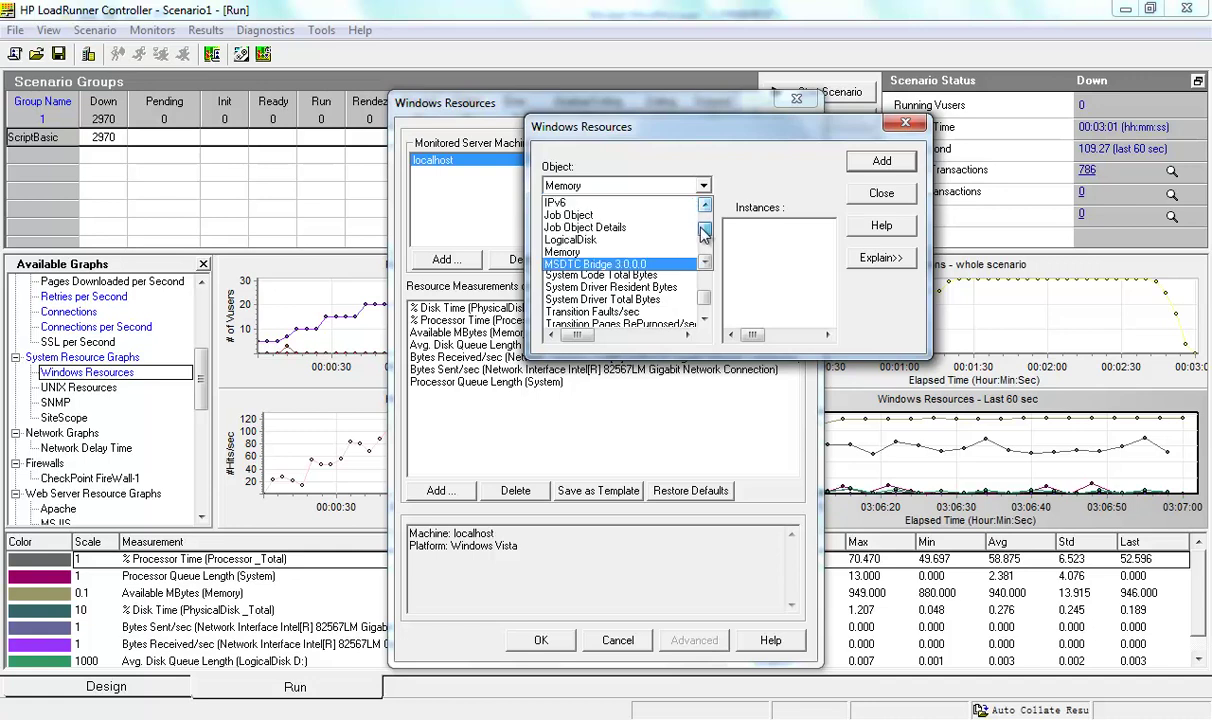
{"action": "left_click", "coordinate": [589, 244]}
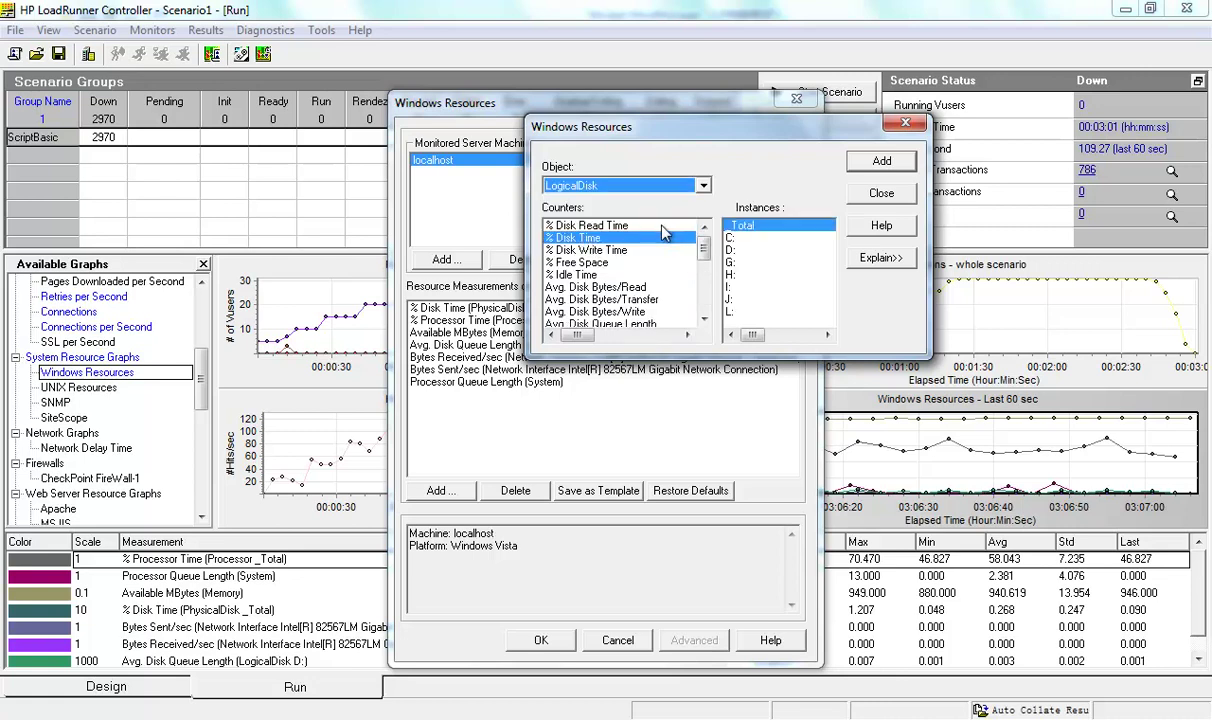
{"action": "left_click", "coordinate": [728, 237]}
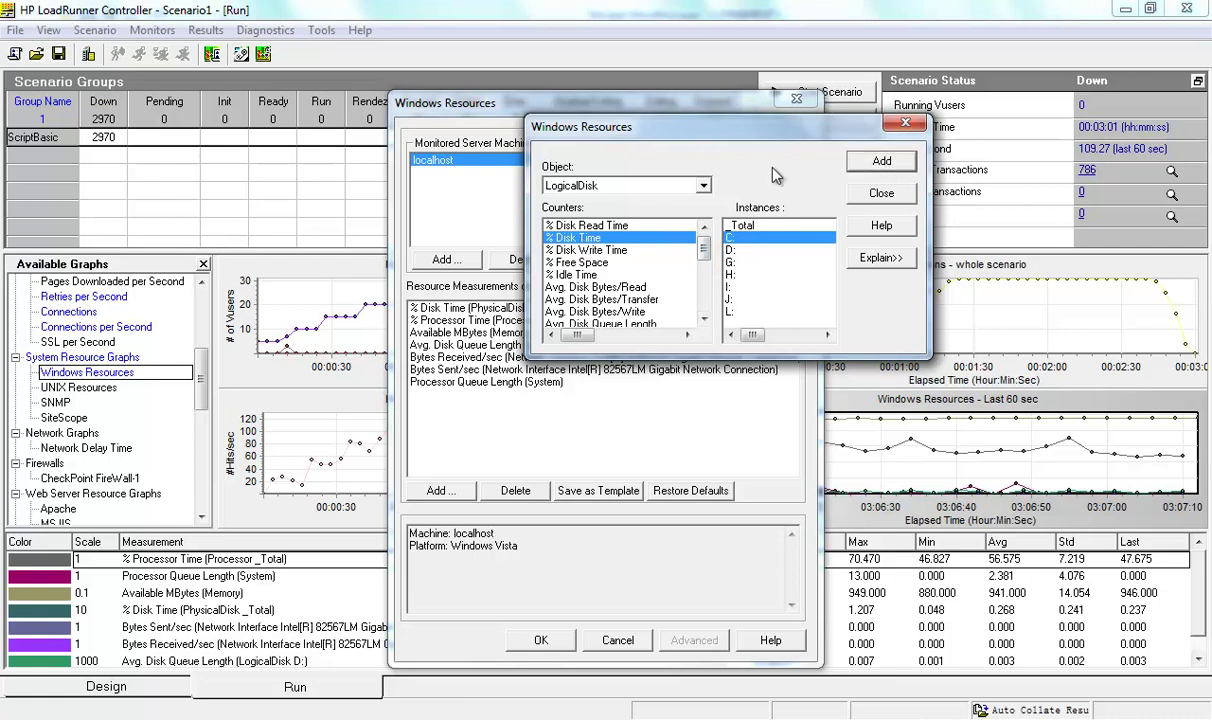
Examine the LogicalDisk counters % Disk Read Time, % Disk Write Time and Avg. Disk Queue Length
{"action": "left_click", "coordinate": [595, 226]}
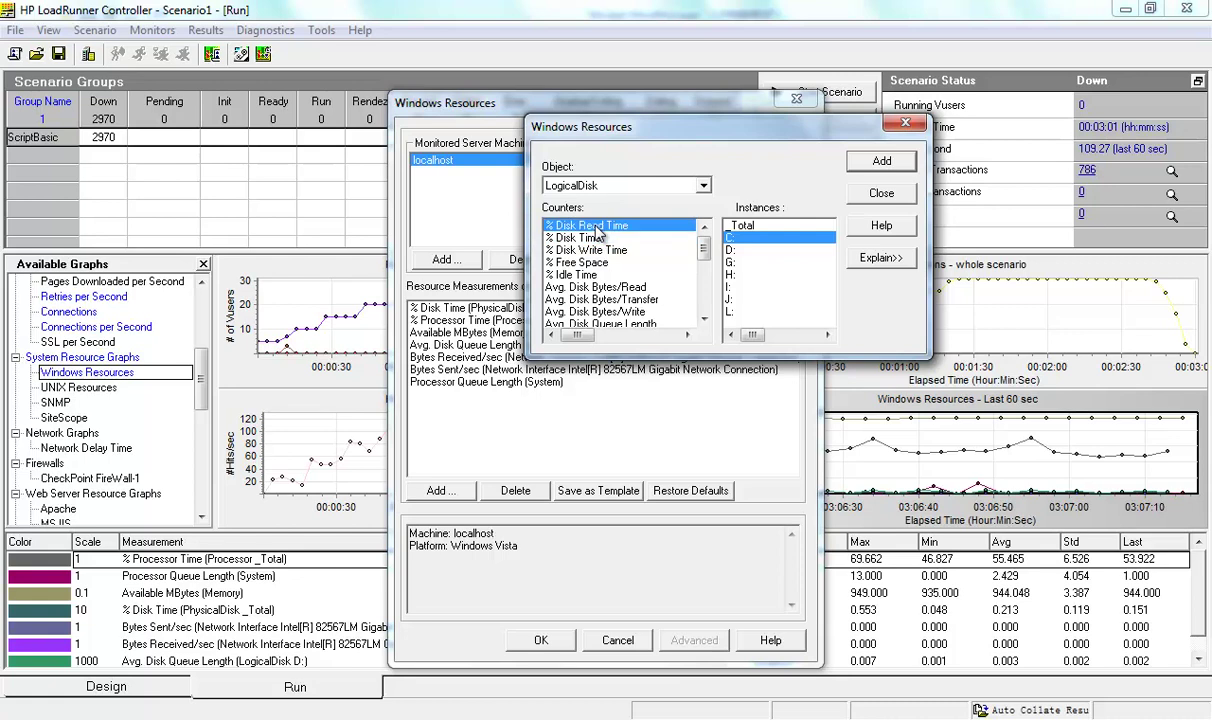
{"action": "left_click", "coordinate": [597, 251]}
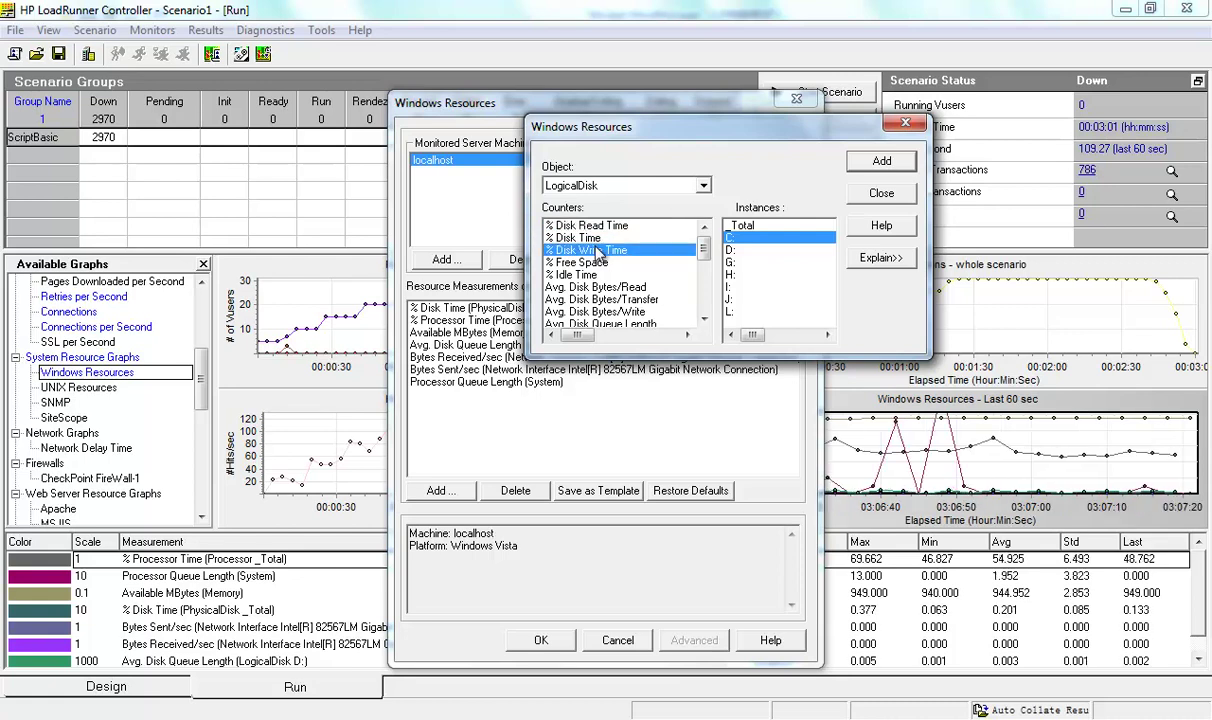
{"action": "left_click", "coordinate": [597, 227]}
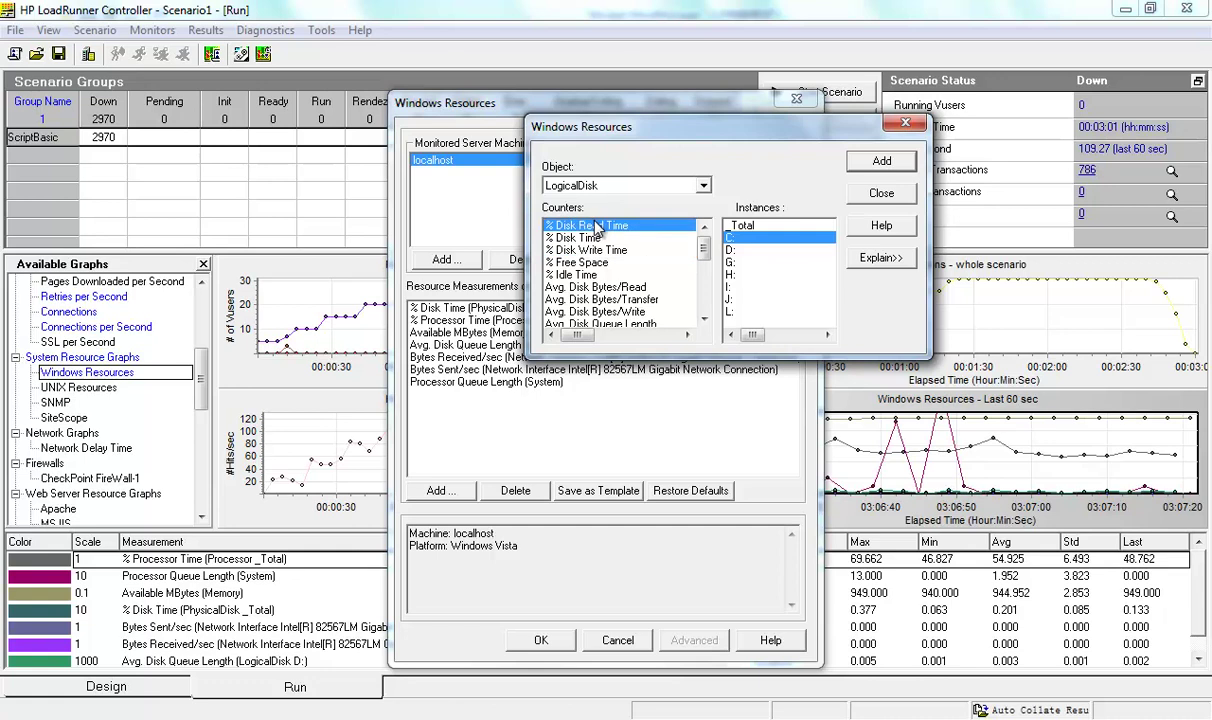
{"action": "left_click", "coordinate": [591, 252]}
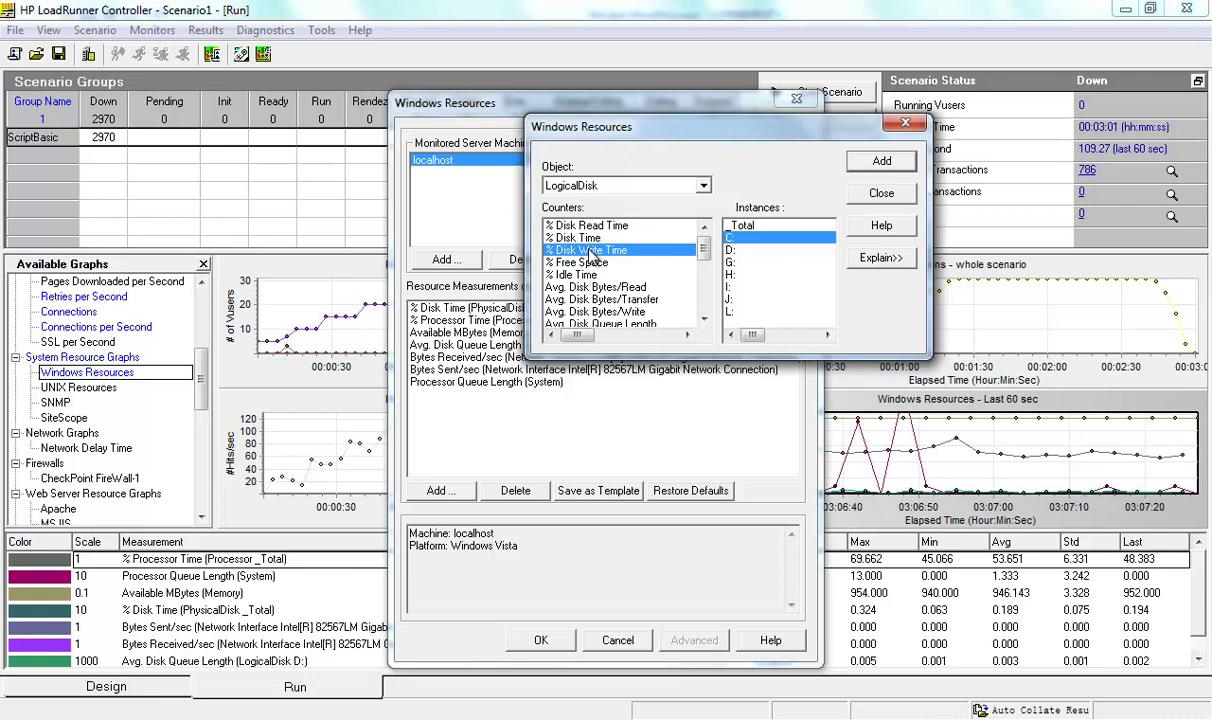
{"action": "left_click_drag", "start_coordinate": [704, 249], "coordinate": [705, 257]}
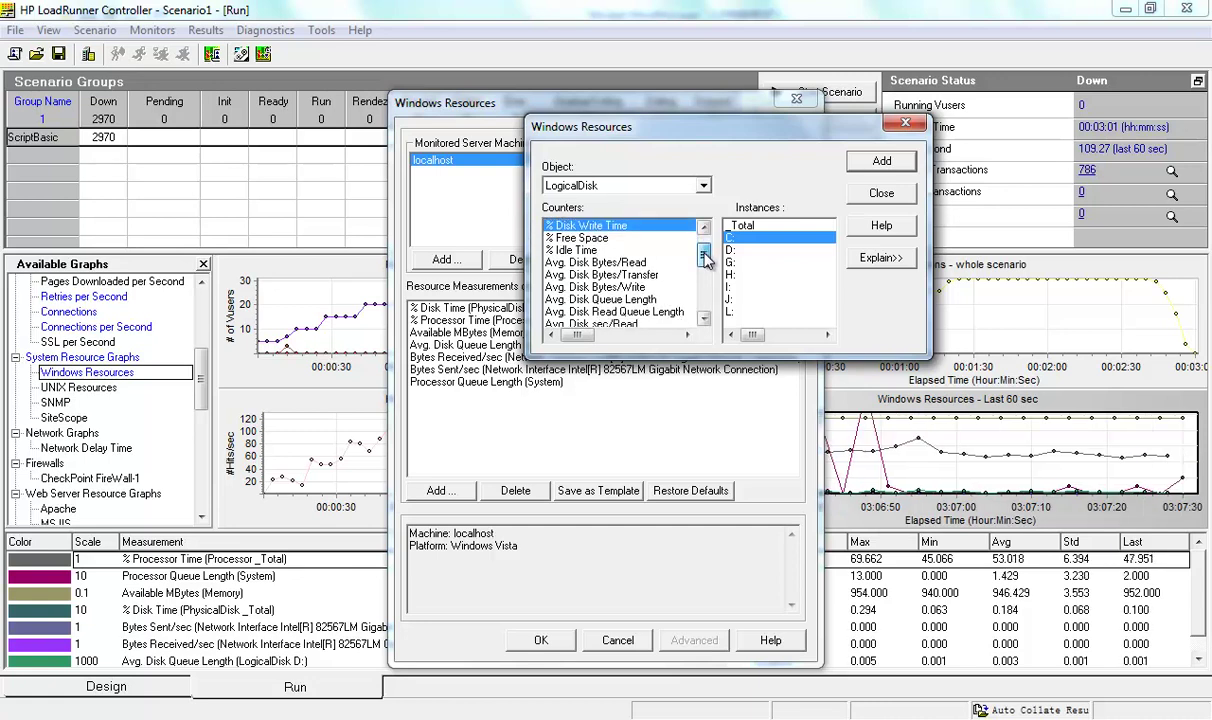
{"action": "left_click", "coordinate": [603, 286]}
{"action": "left_click", "coordinate": [638, 300]}
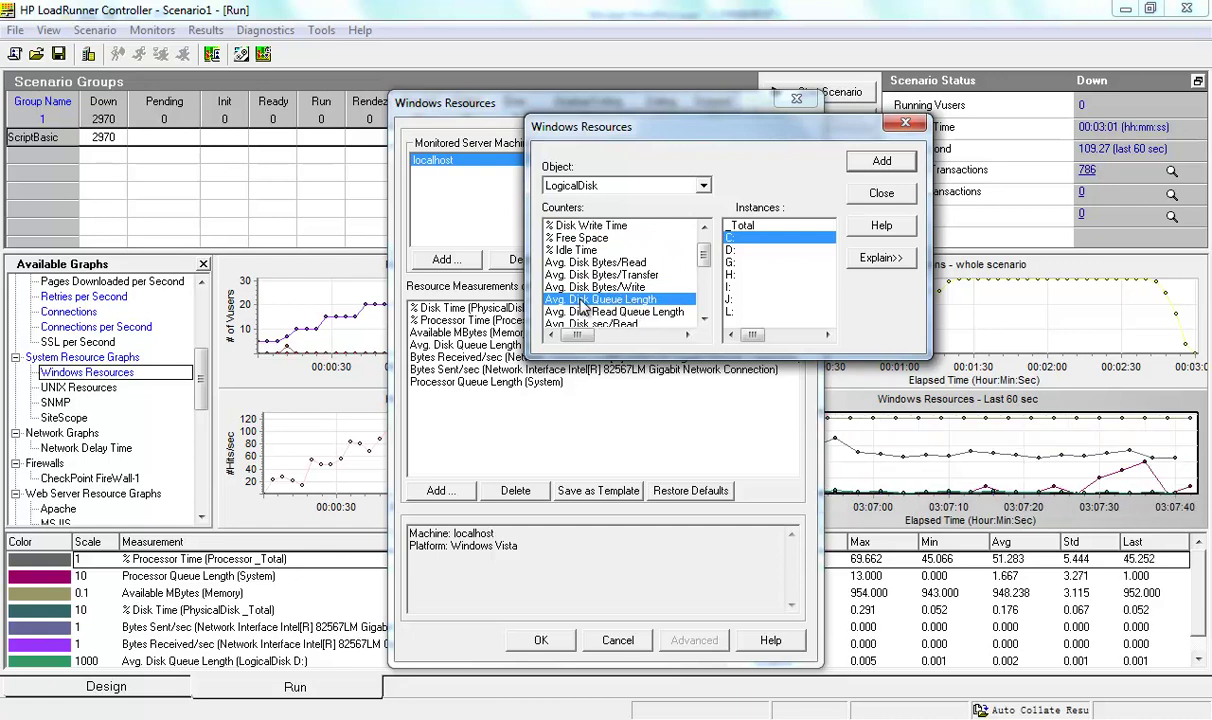
Look through the LogicalDisk queue-length counters and add Avg. Disk Queue Length for instance C: to the localhost measurements
{"action": "left_click", "coordinate": [704, 319]}
{"action": "left_click", "coordinate": [704, 319]}
{"action": "left_click", "coordinate": [704, 319]}
{"action": "left_click", "coordinate": [704, 319]}
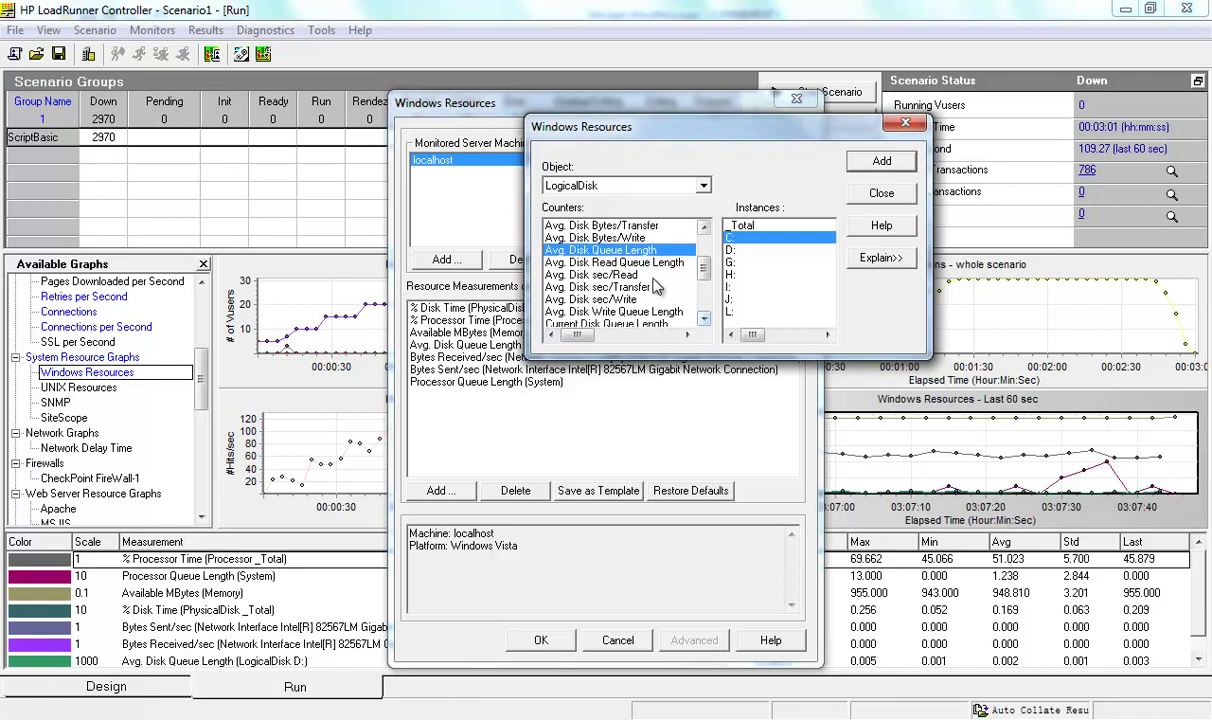
{"action": "left_click", "coordinate": [630, 262]}
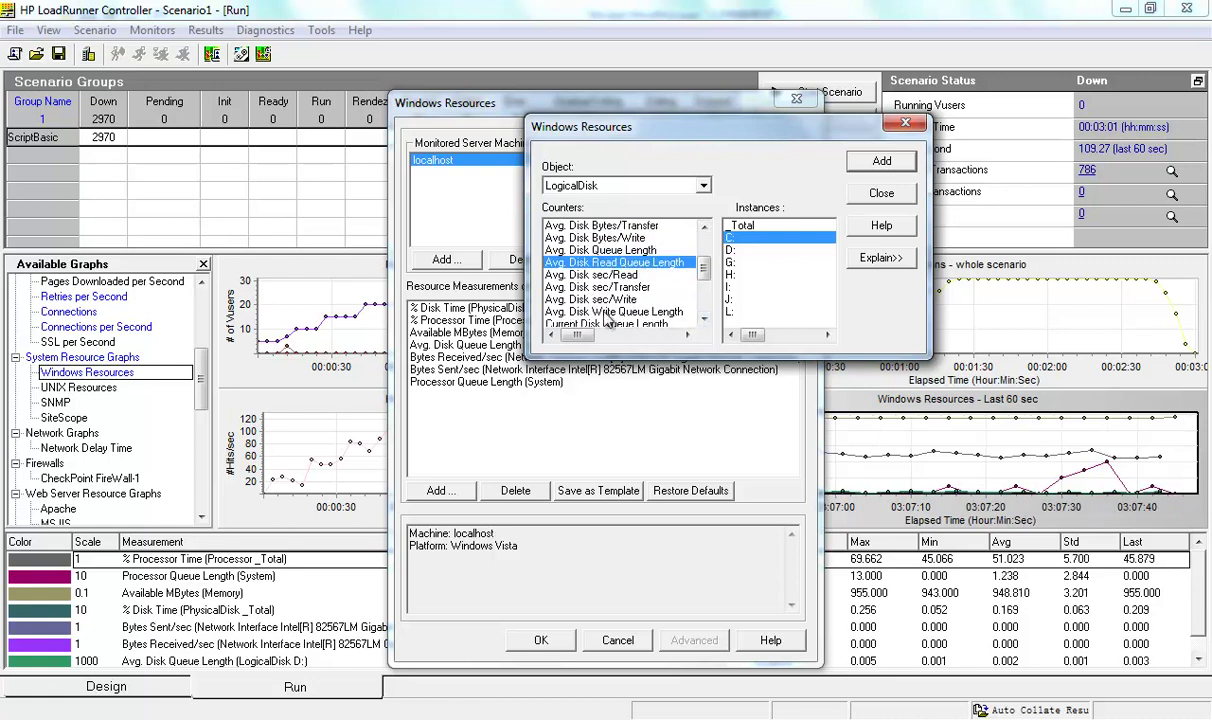
{"action": "left_click", "coordinate": [606, 312]}
{"action": "left_click", "coordinate": [628, 252]}
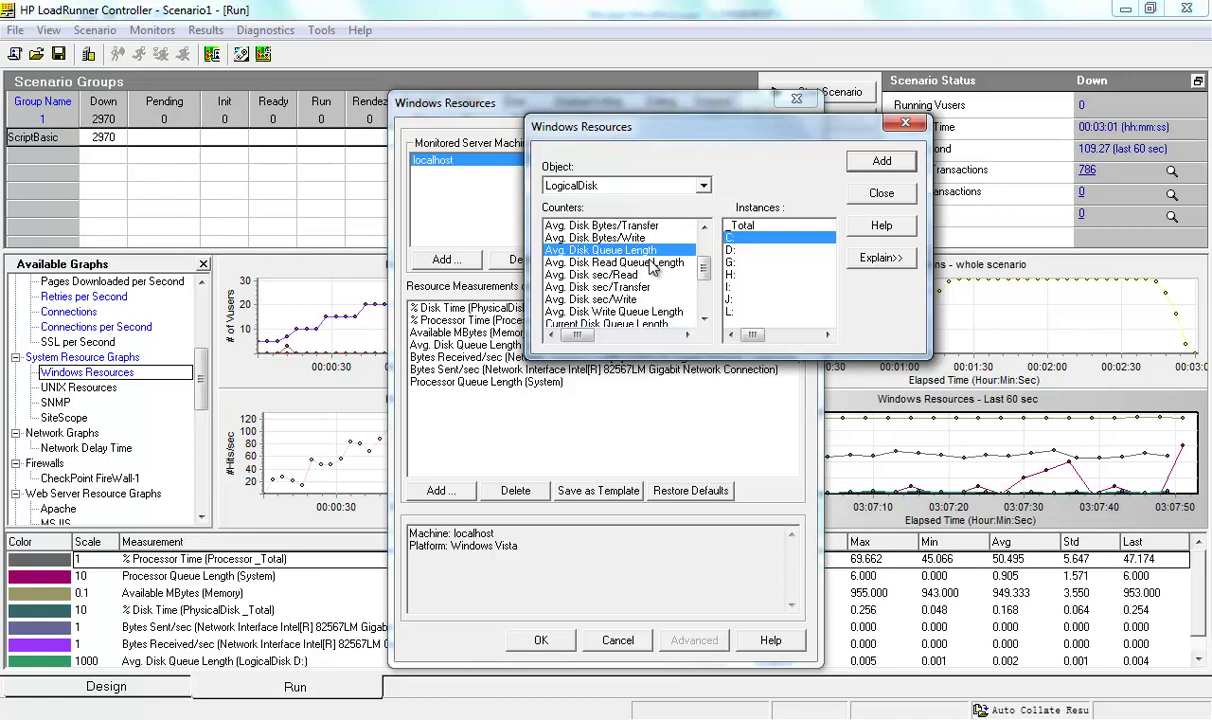
{"action": "left_click", "coordinate": [869, 172]}
{"action": "left_click", "coordinate": [880, 193]}
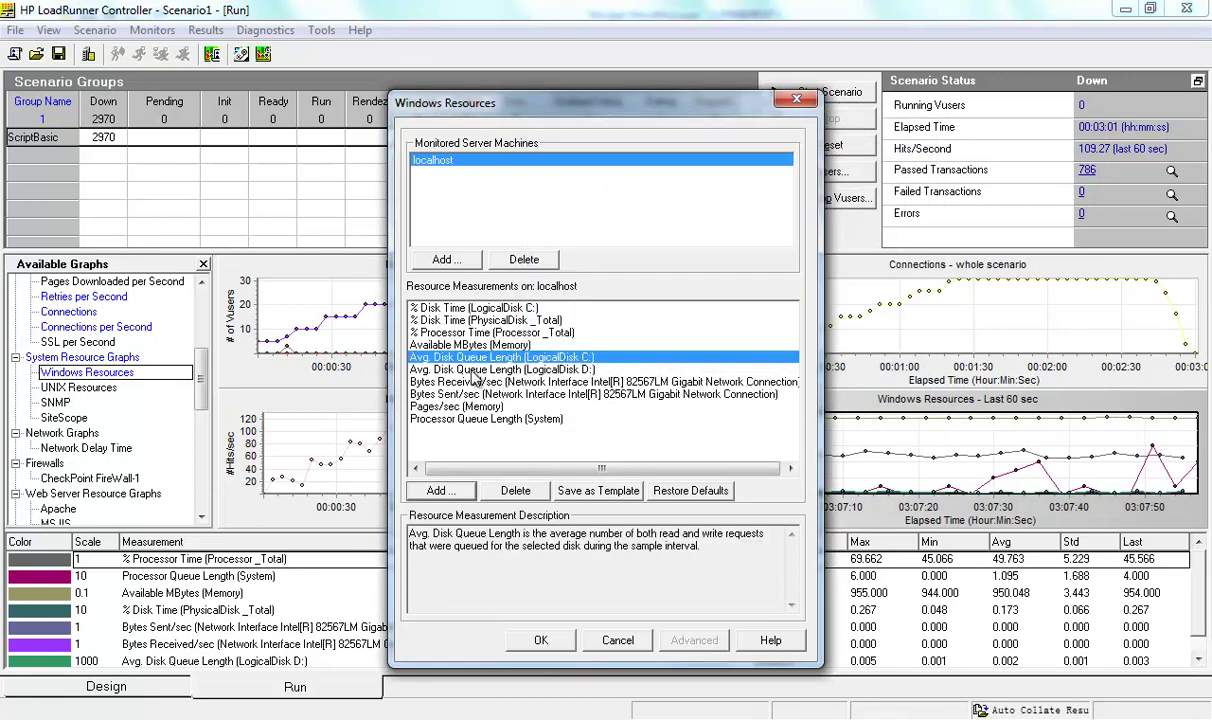
Review the descriptions of % Disk Time and Avg. Disk Queue Length for LogicalDisk C:, discarding the Windows Resources changes
{"action": "left_click", "coordinate": [482, 321]}
{"action": "left_click", "coordinate": [480, 307]}
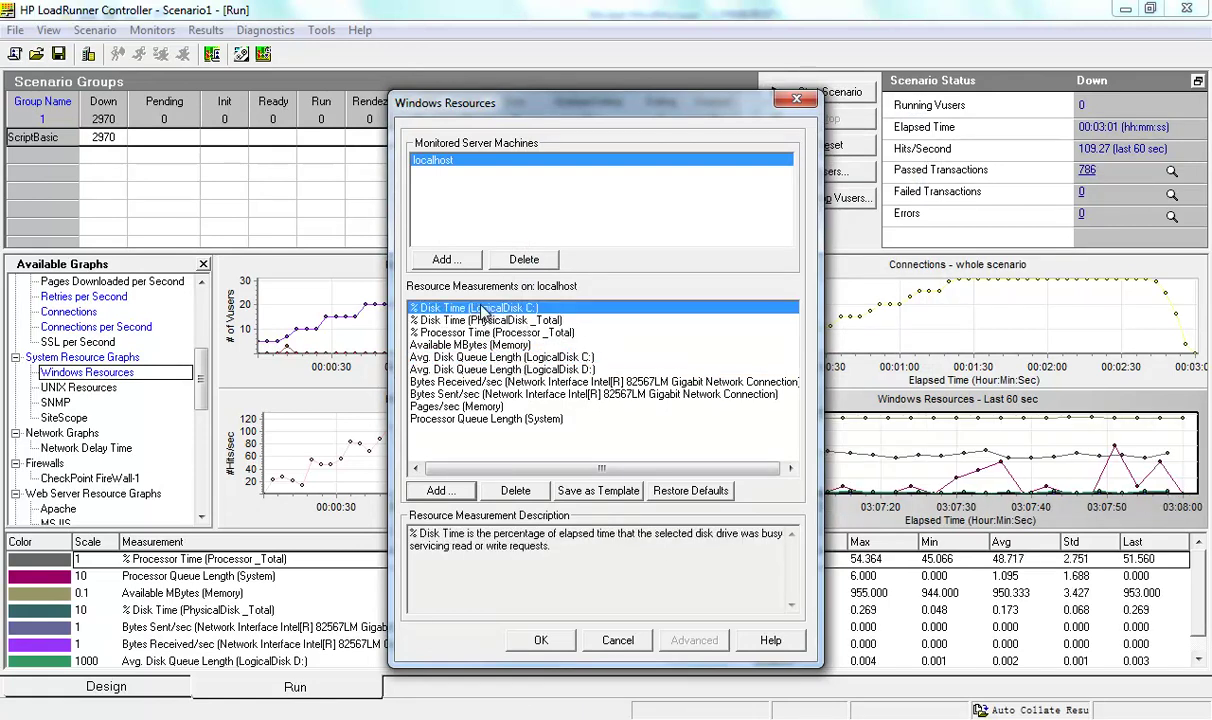
{"action": "left_click", "coordinate": [450, 356]}
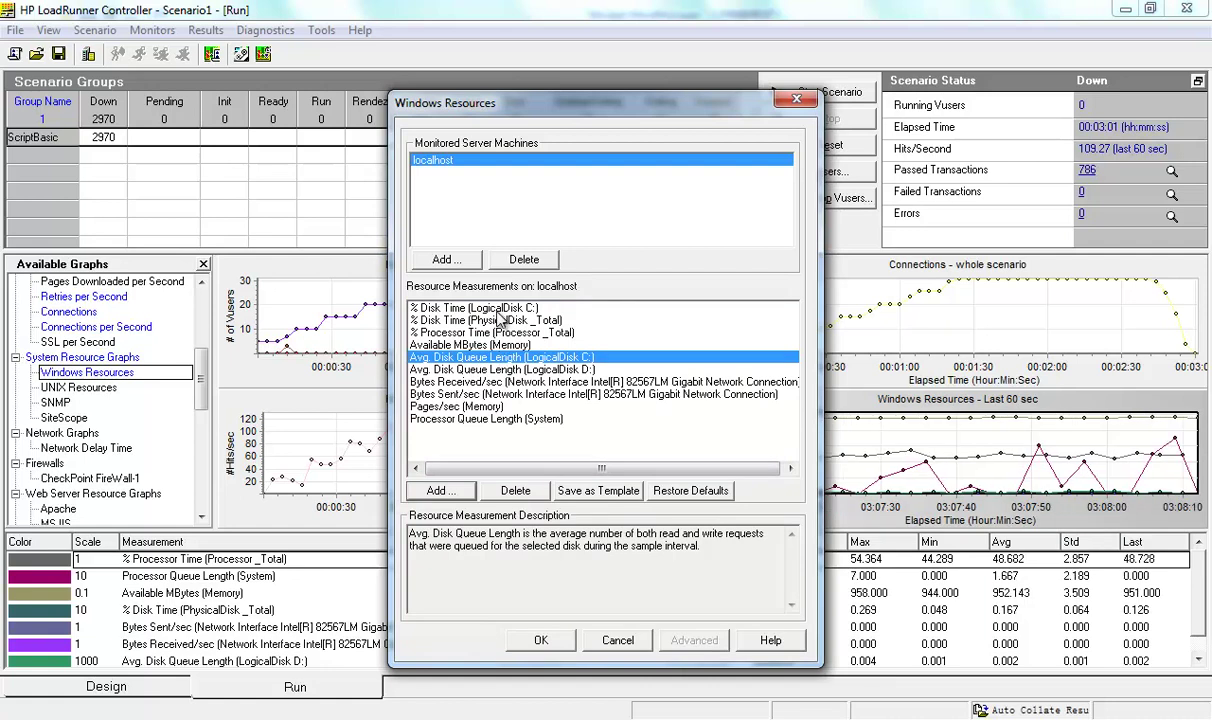
{"action": "left_click", "coordinate": [470, 306]}
{"action": "left_click", "coordinate": [617, 640]}
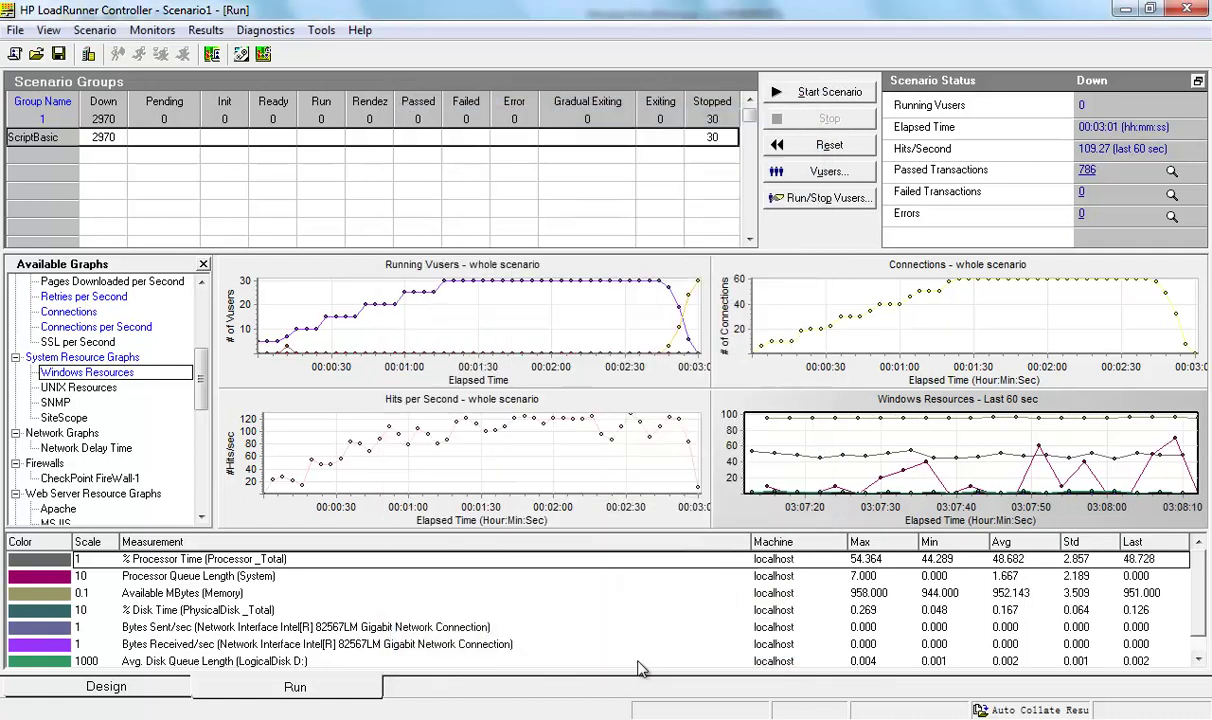
Switch back to the MindManager map with the back-end performance indicators
{"action": "key", "text": "alt+Tab"}
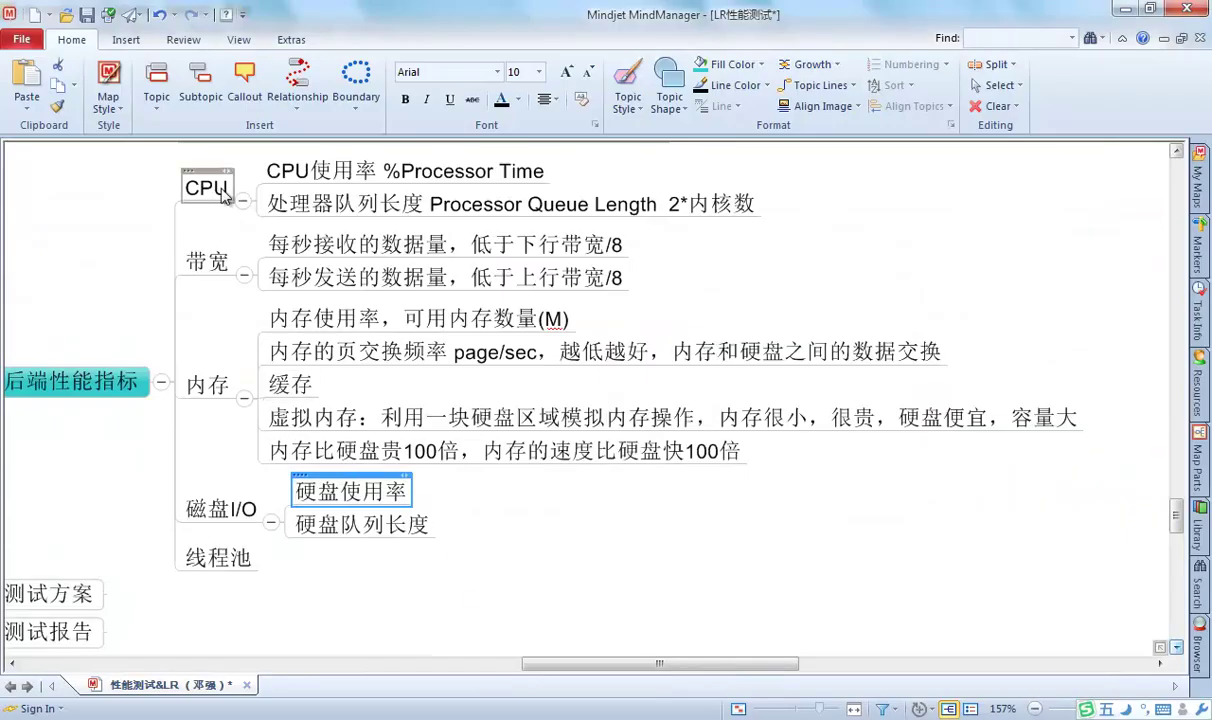